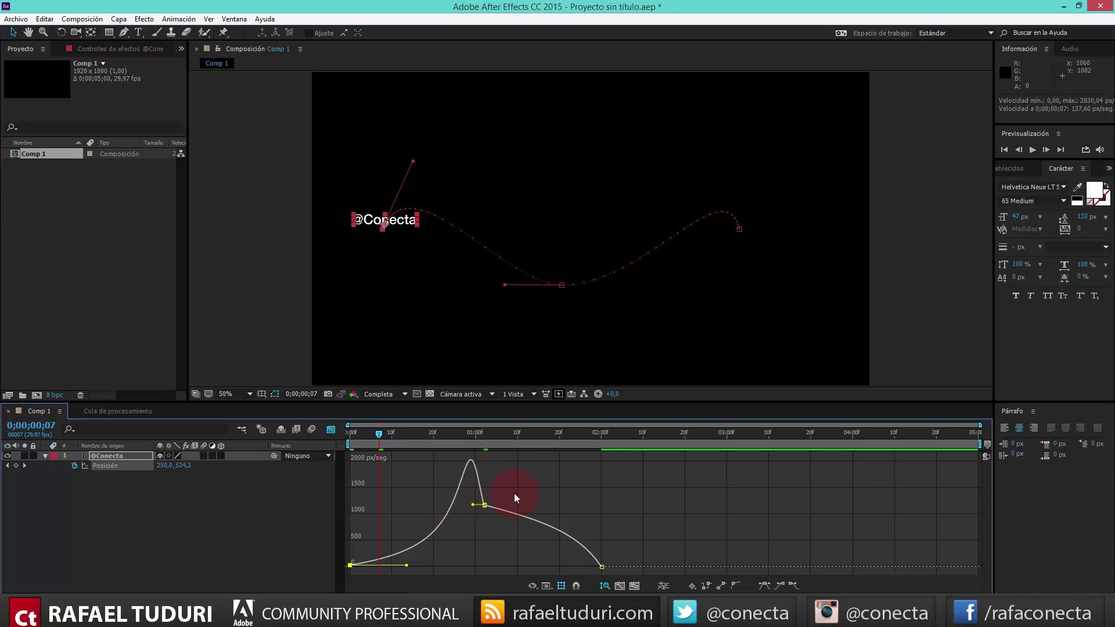
Step: Lengthen the last position keyframe's incoming speed handle and raise the middle keyframe's speeds to about 3500 px/s, forming one smooth peak
{"action": "left_click", "coordinate": [601, 567]}
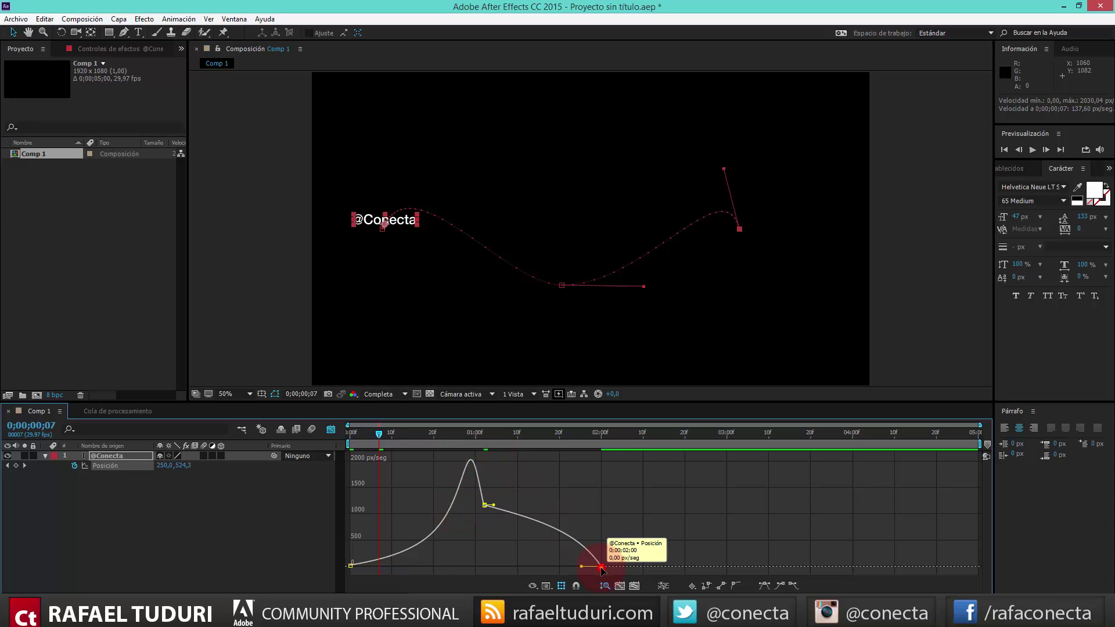
{"action": "left_click_drag", "start_coordinate": [583, 568], "coordinate": [556, 568]}
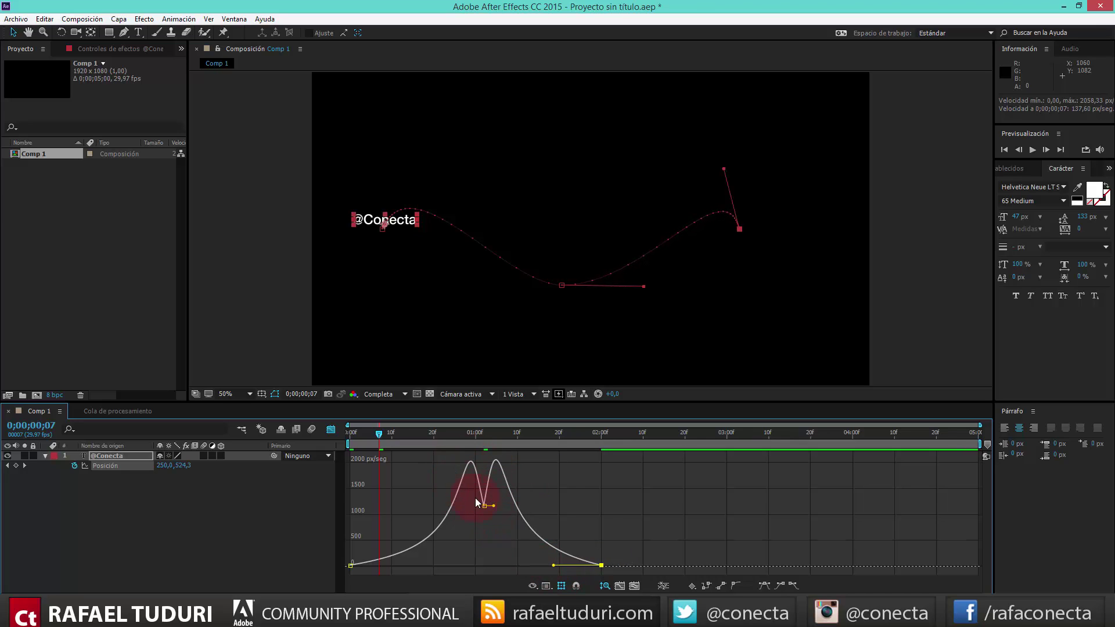
{"action": "left_click_drag", "start_coordinate": [493, 515], "coordinate": [488, 448]}
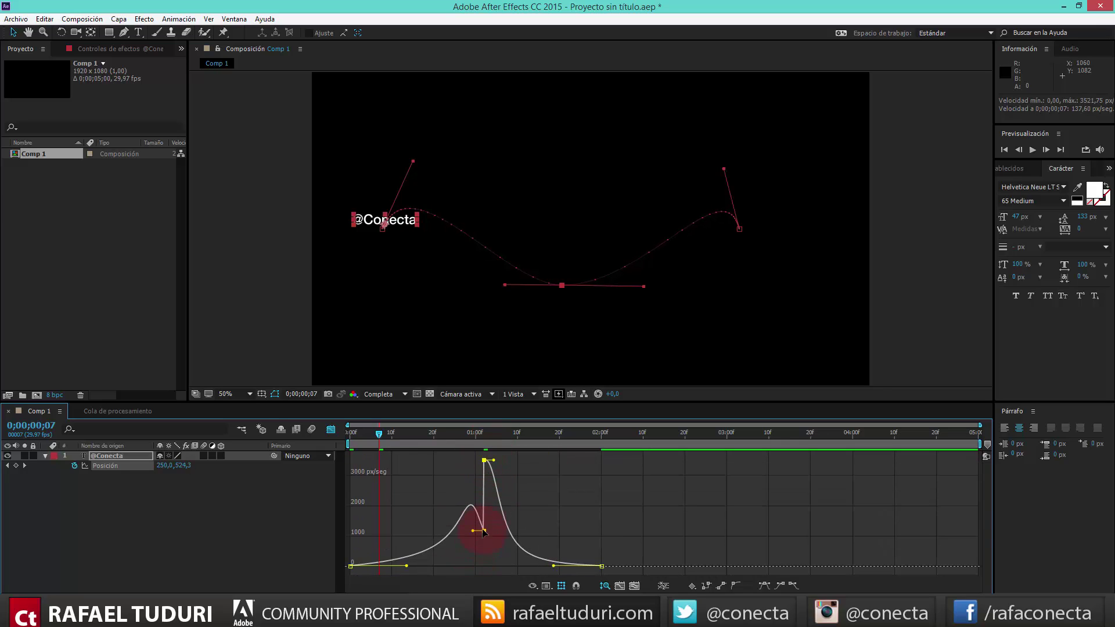
{"action": "left_click_drag", "start_coordinate": [487, 525], "coordinate": [491, 462]}
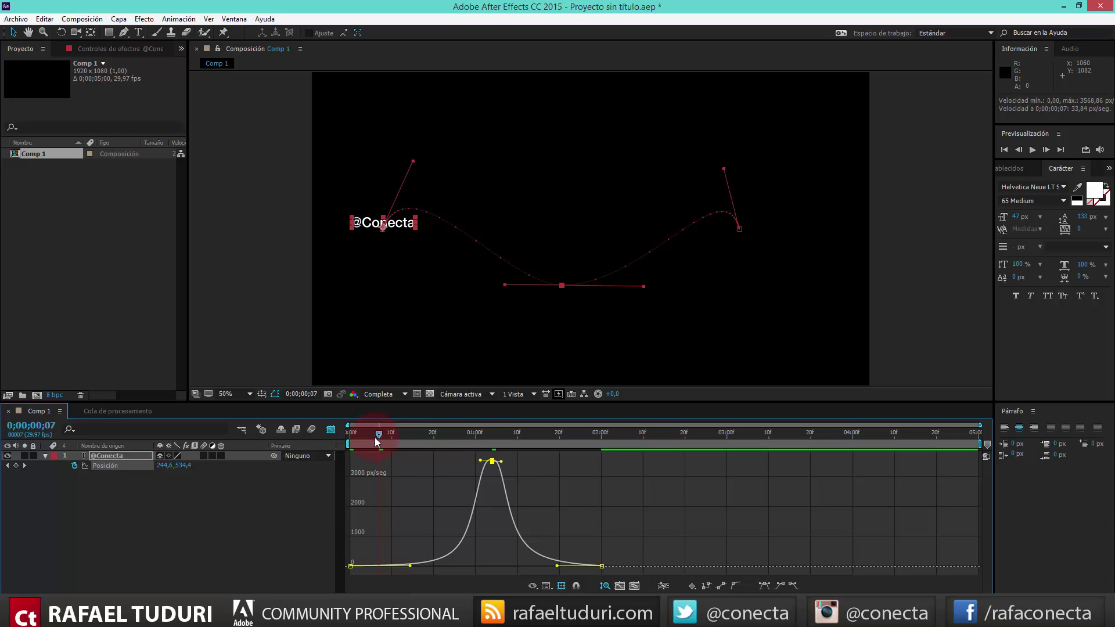
Step: Play the animation from the start to check the new speed curve
{"action": "left_click_drag", "start_coordinate": [378, 433], "coordinate": [352, 435]}
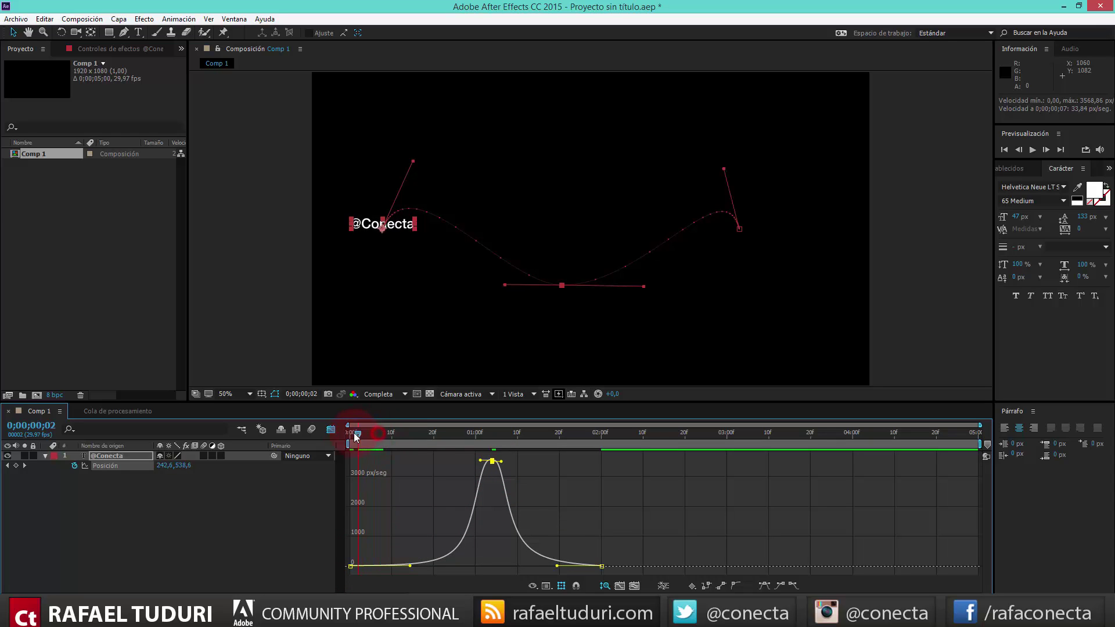
{"action": "left_click", "coordinate": [1033, 150]}
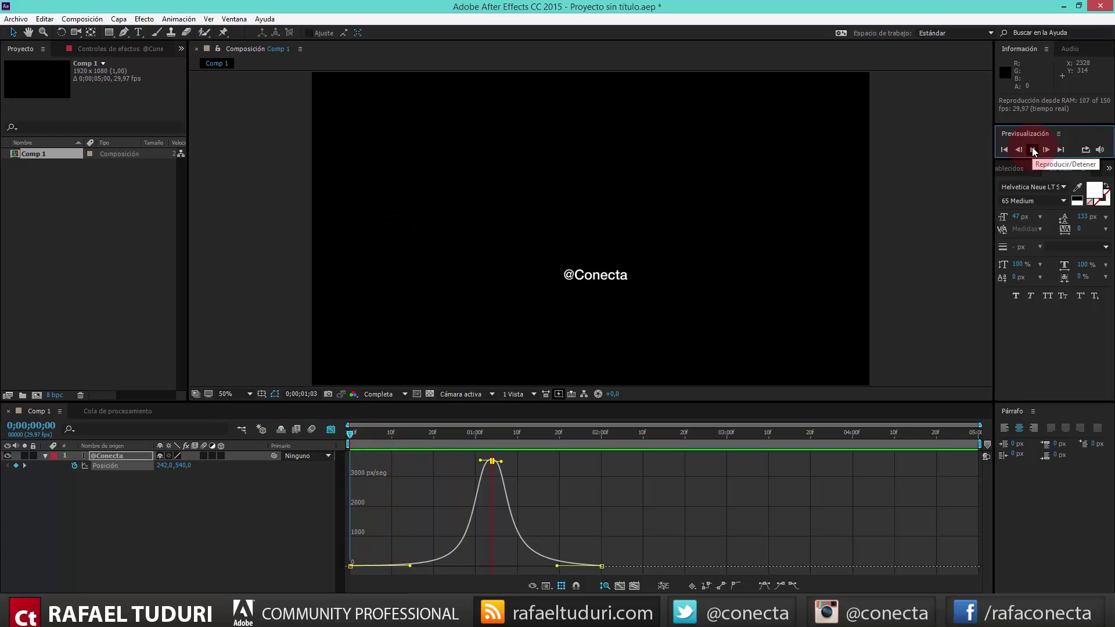
{"action": "left_click", "coordinate": [1033, 150]}
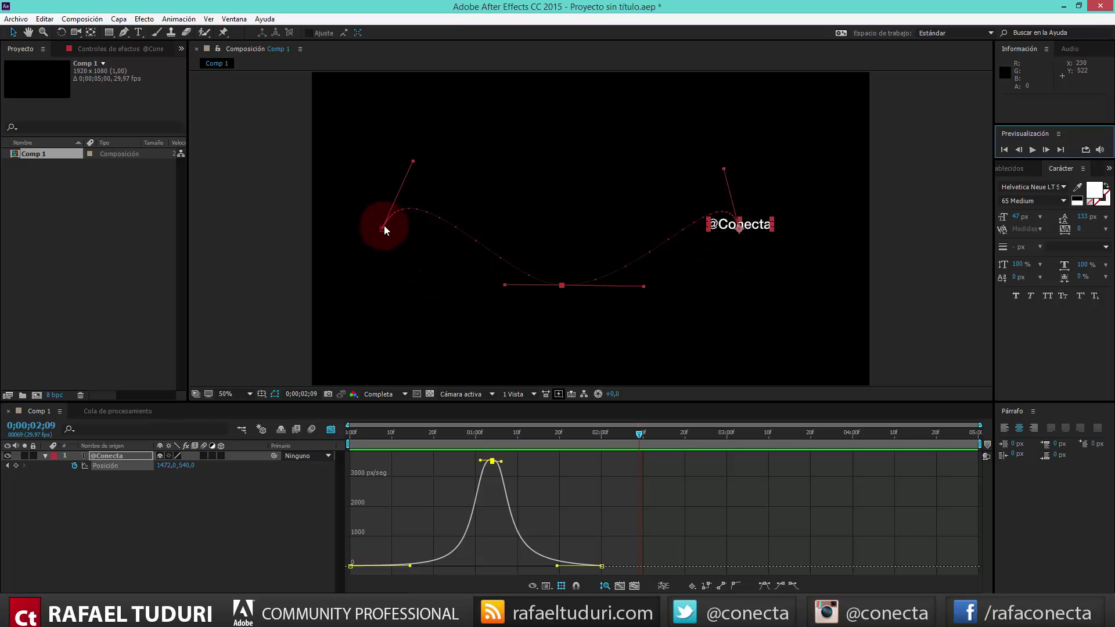
{"action": "left_click", "coordinate": [110, 459]}
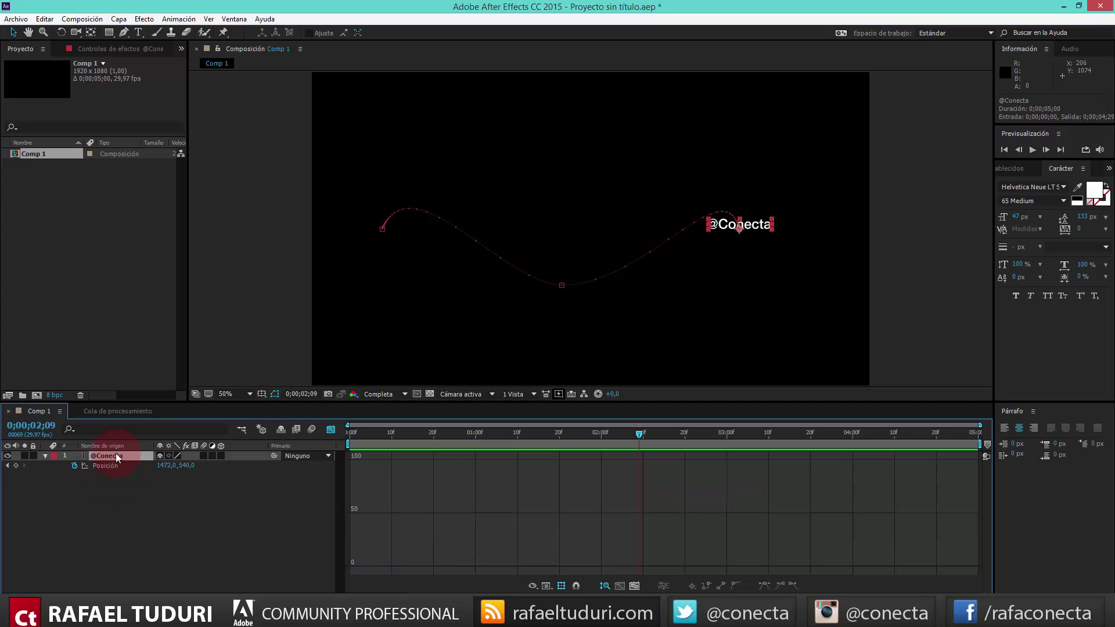
{"action": "right_click", "coordinate": [105, 455]}
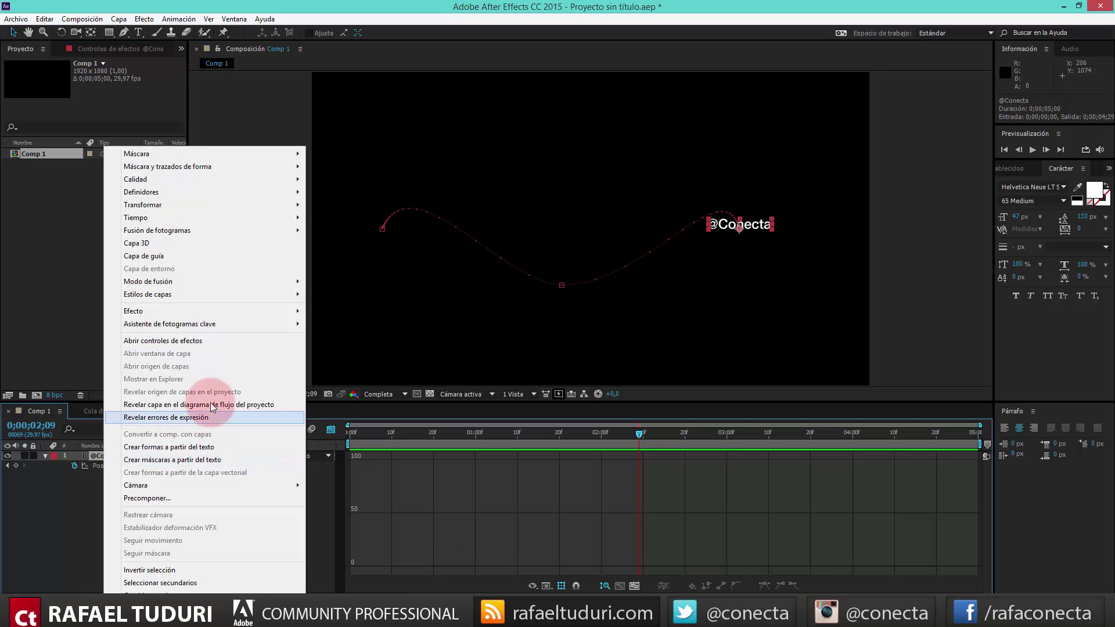
{"action": "mouse_move", "coordinate": [180, 206]}
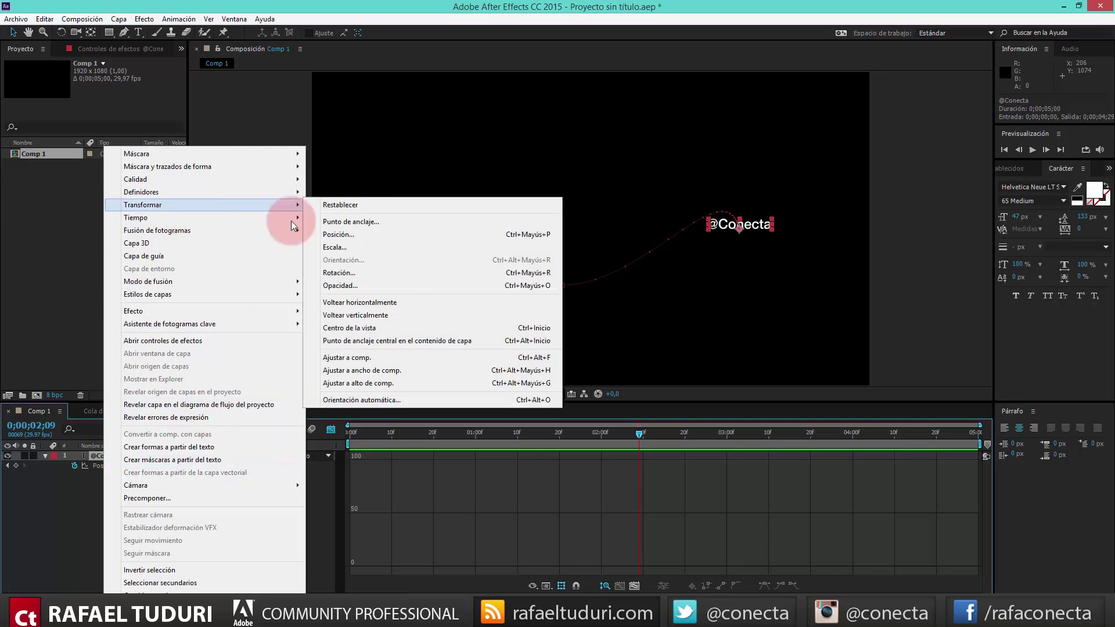
{"action": "left_click", "coordinate": [389, 399]}
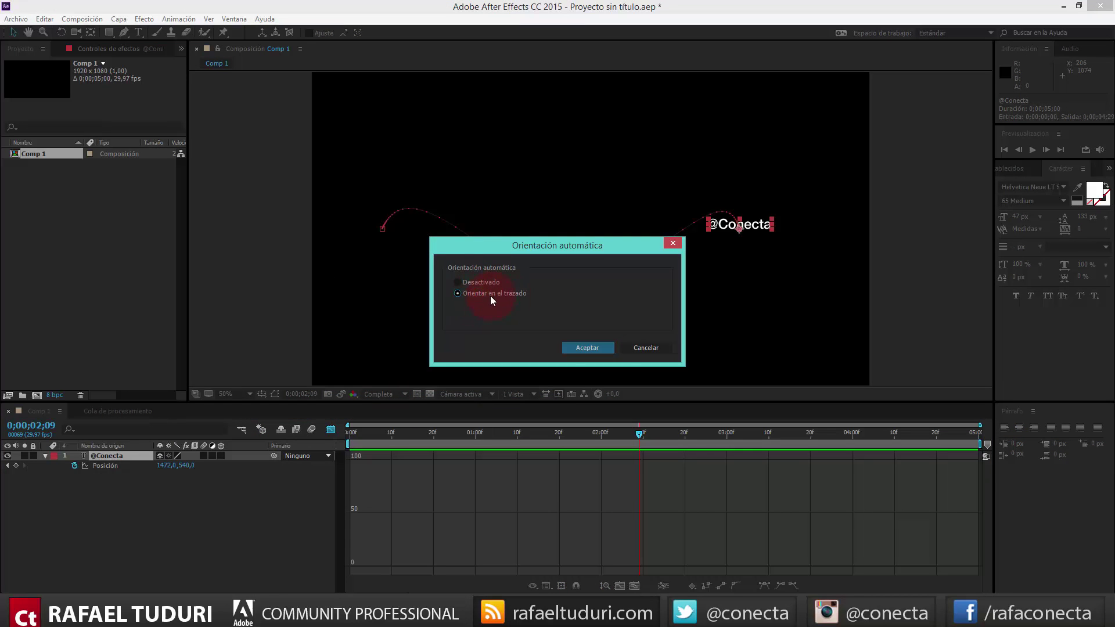
{"action": "left_click", "coordinate": [586, 347]}
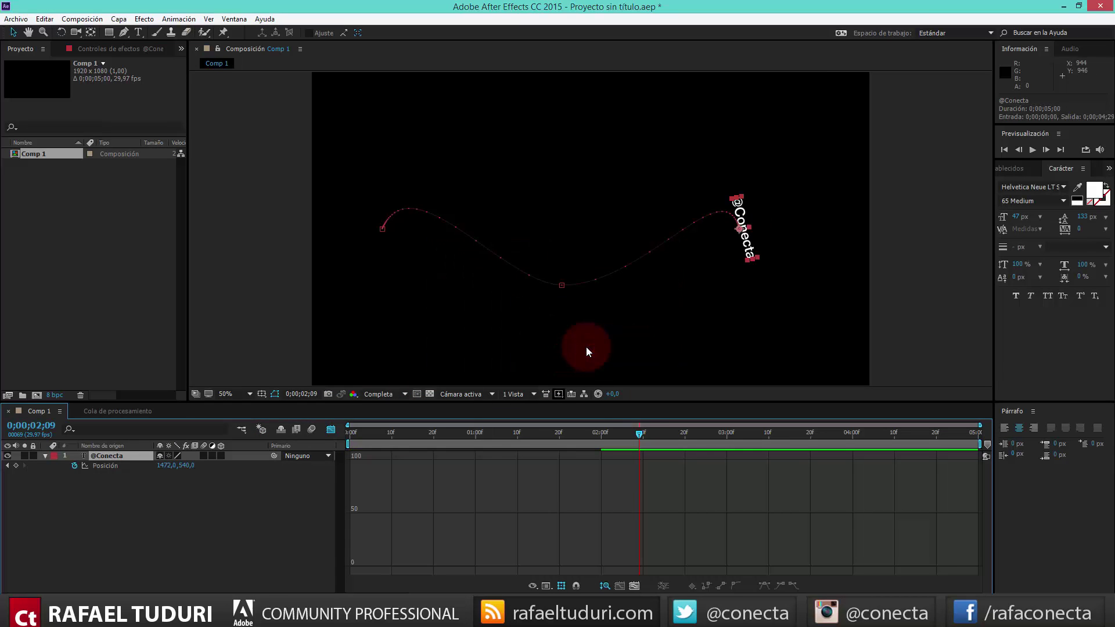
Step: Play the animation from the start to check how the text follows the path's direction
{"action": "left_click_drag", "start_coordinate": [638, 434], "coordinate": [338, 440]}
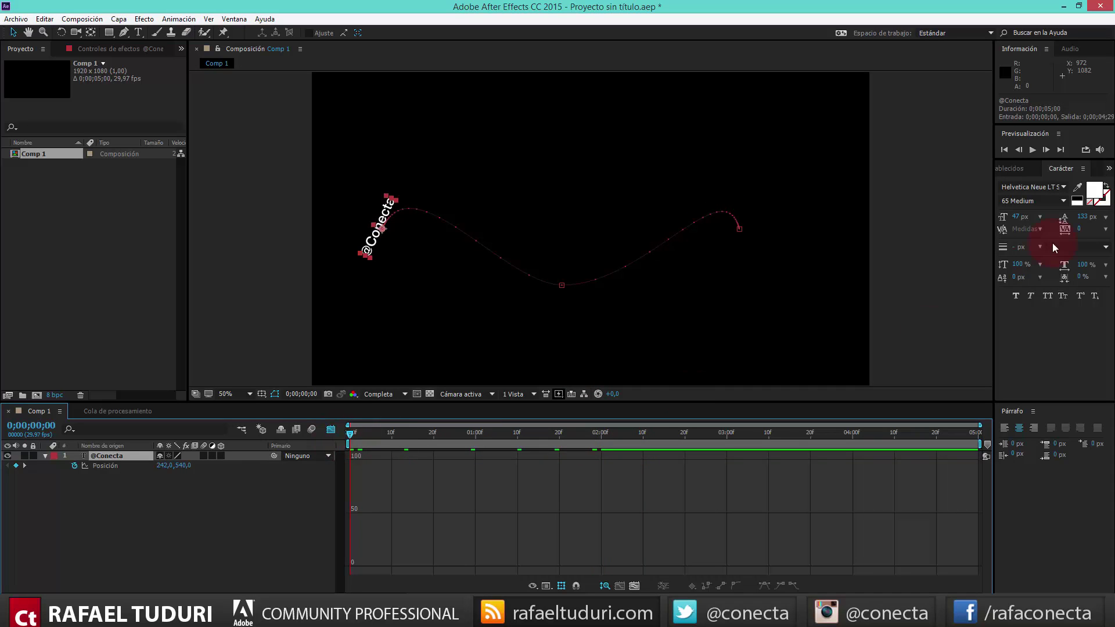
{"action": "left_click", "coordinate": [1033, 153]}
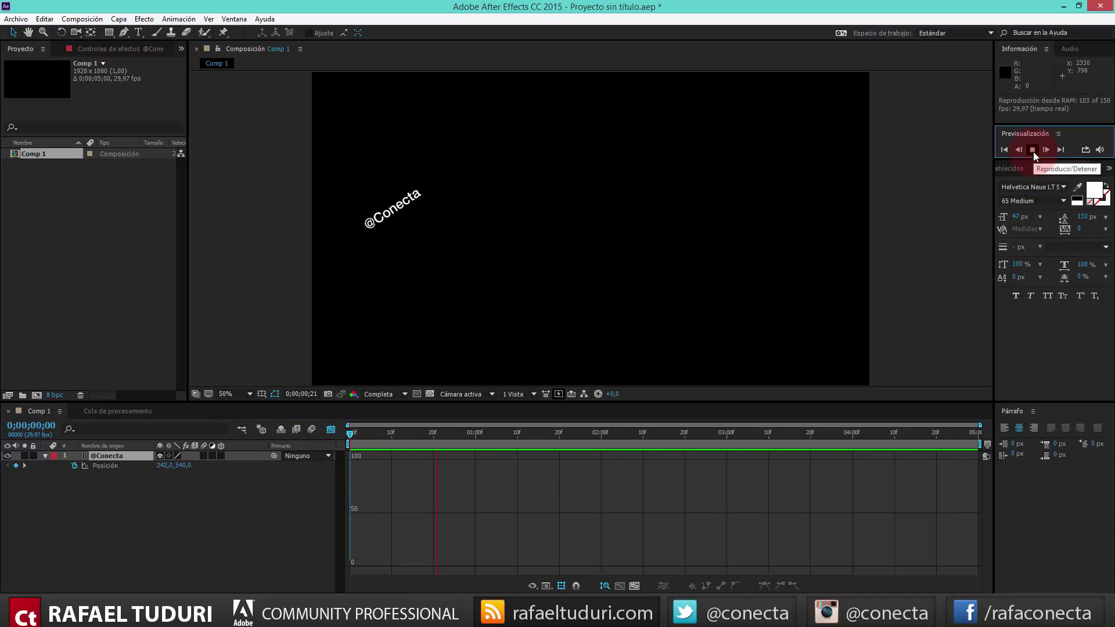
{"action": "left_click", "coordinate": [1033, 152]}
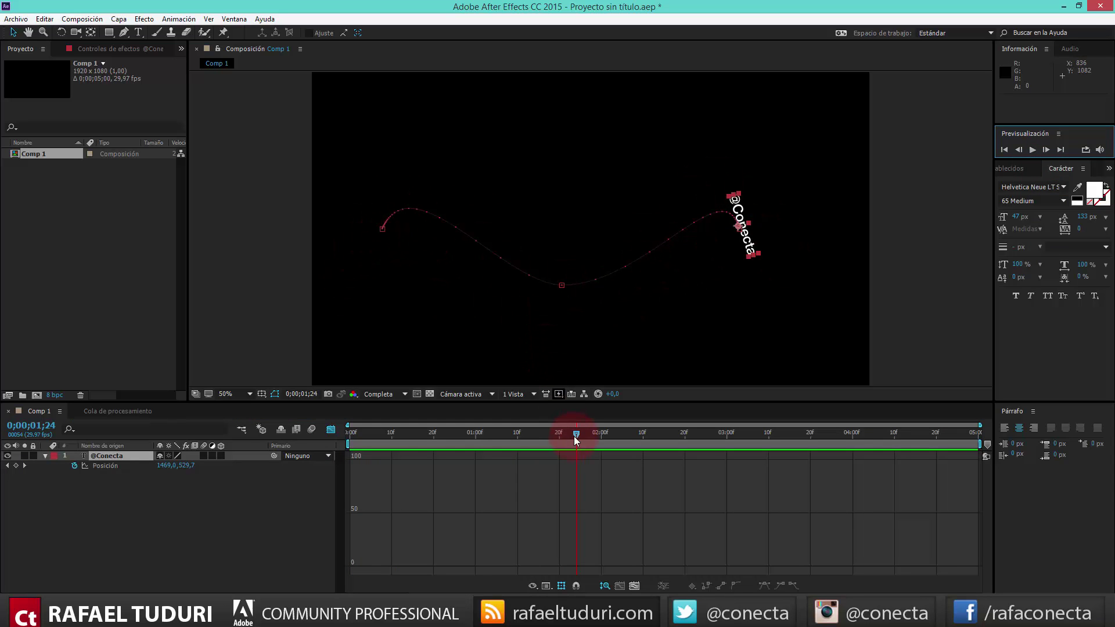
{"action": "left_click_drag", "start_coordinate": [575, 439], "coordinate": [472, 442]}
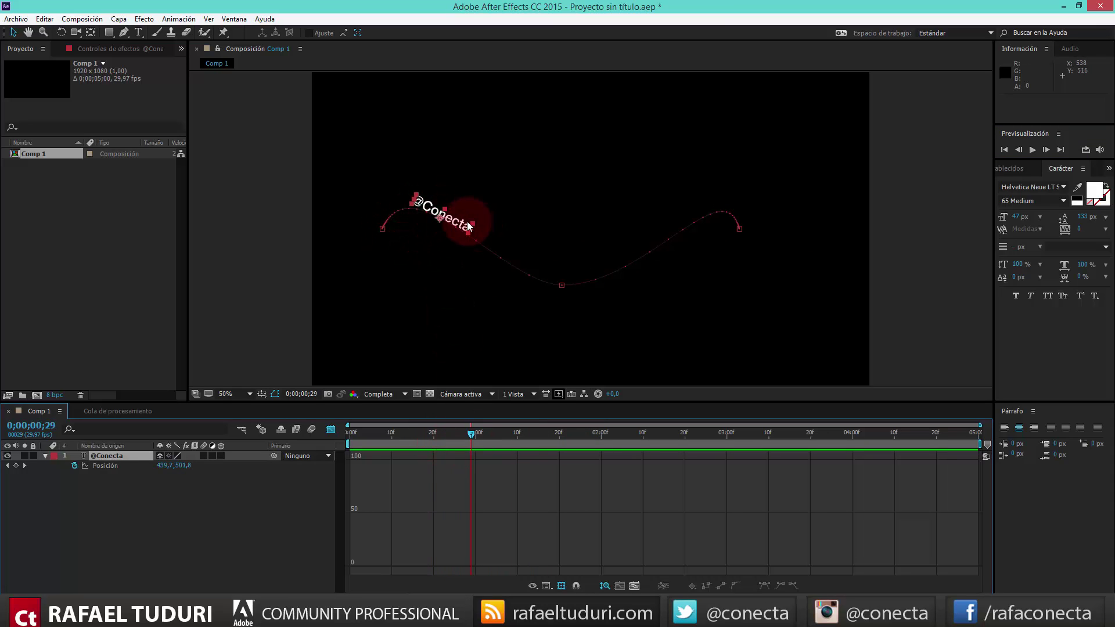
{"action": "left_click", "coordinate": [204, 455]}
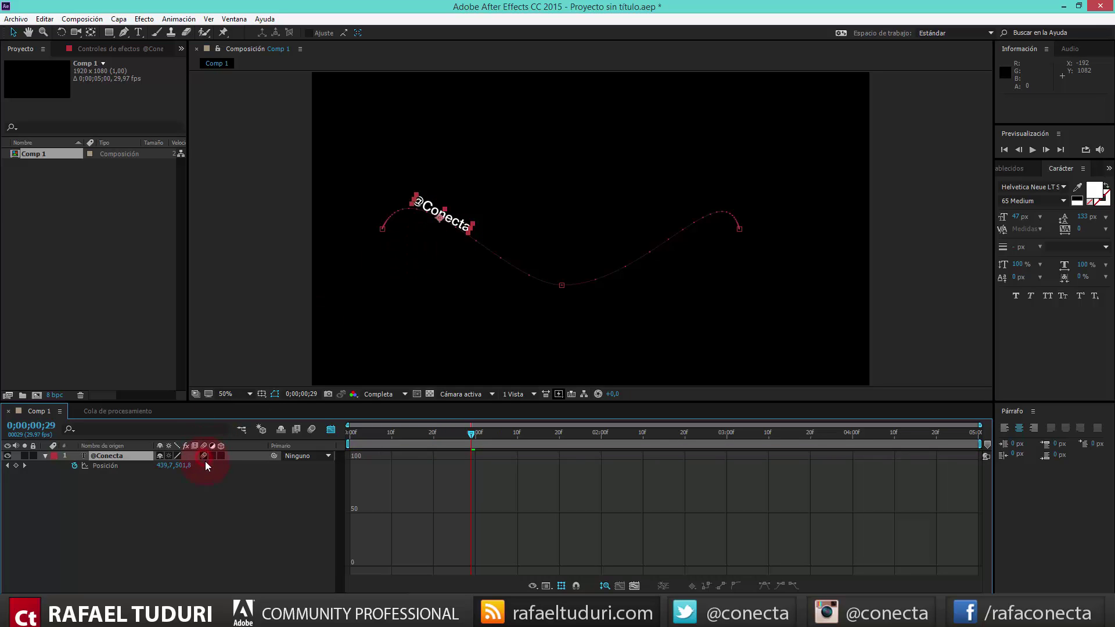
{"action": "left_click", "coordinate": [311, 430]}
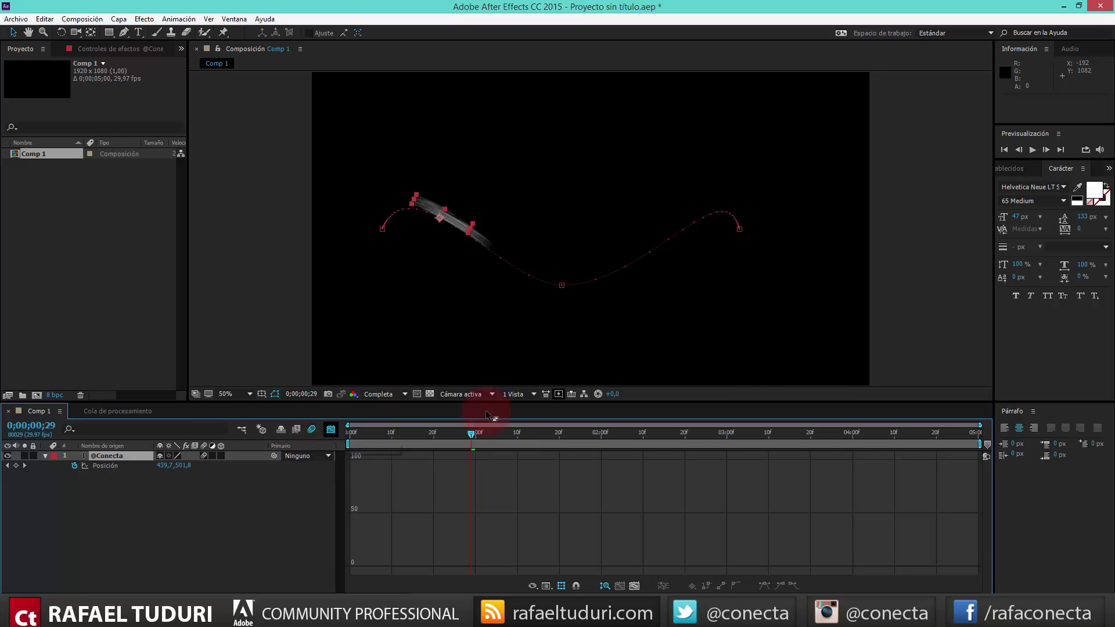
Step: Preview the motion-blurred animation from near the start of the timeline
{"action": "left_click_drag", "start_coordinate": [473, 437], "coordinate": [357, 453]}
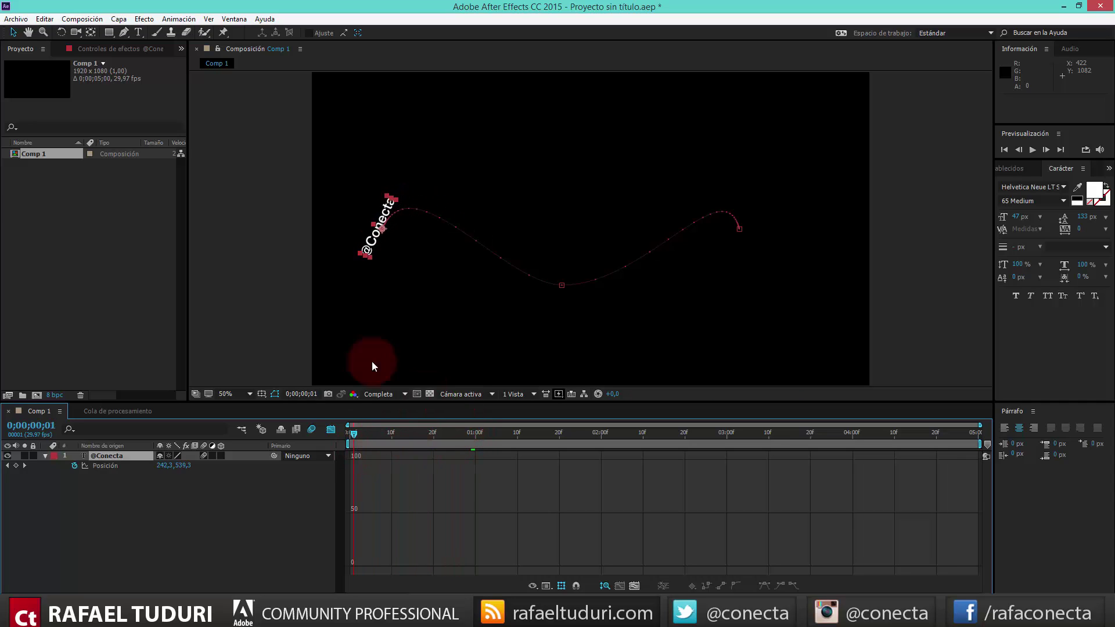
{"action": "left_click", "coordinate": [1033, 150]}
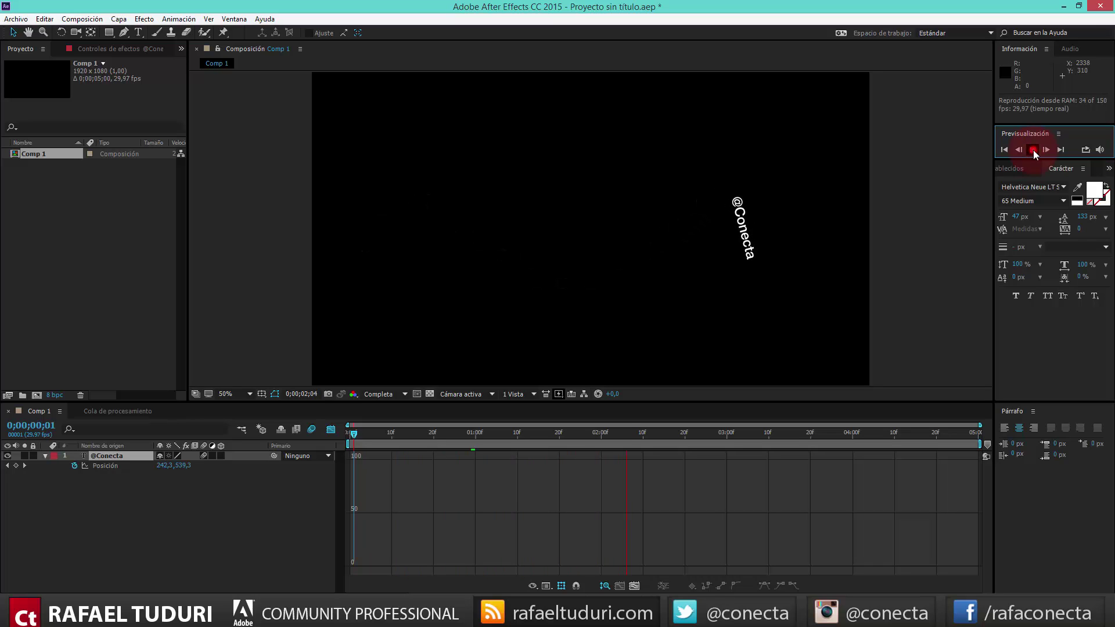
{"action": "left_click", "coordinate": [1033, 152]}
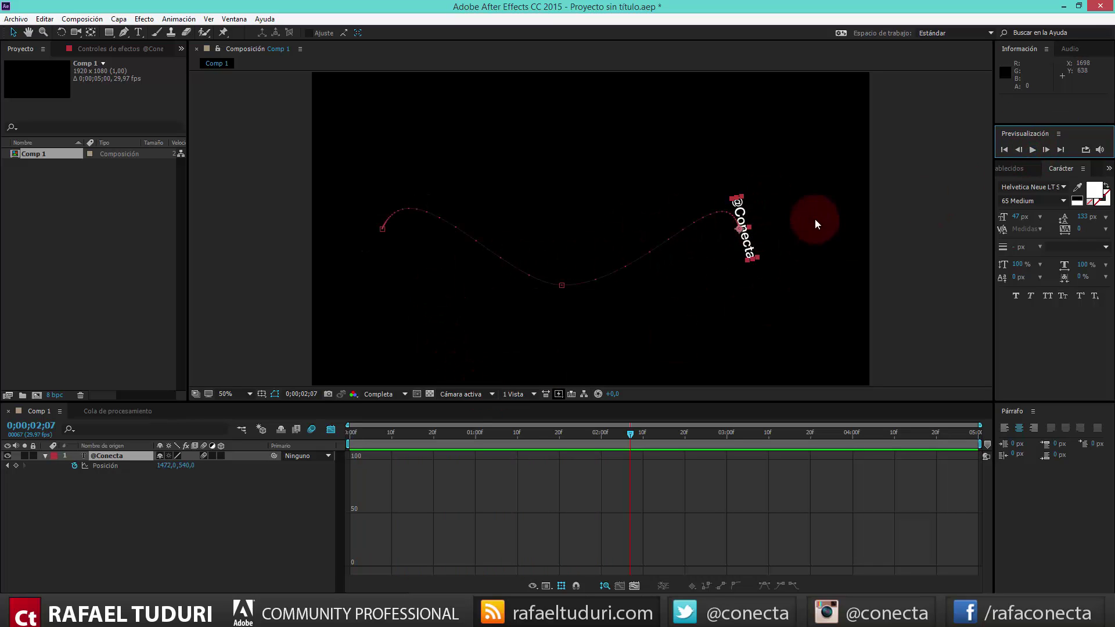
Step: Set the composition's motion blur shutter angle to 180° in the advanced settings
{"action": "left_click", "coordinate": [82, 19]}
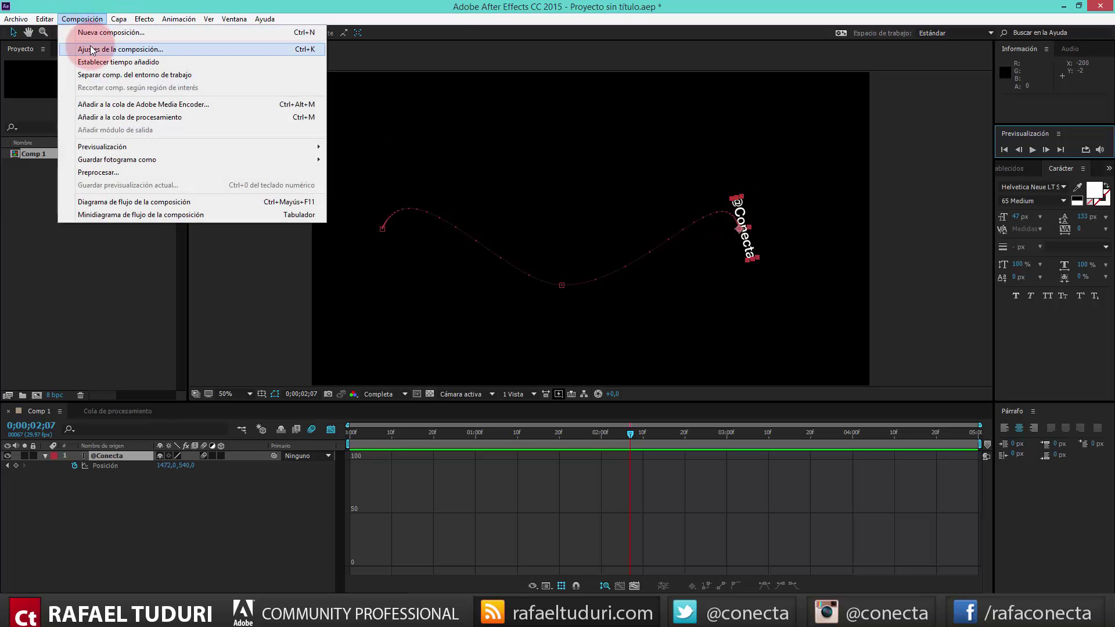
{"action": "left_click", "coordinate": [110, 49]}
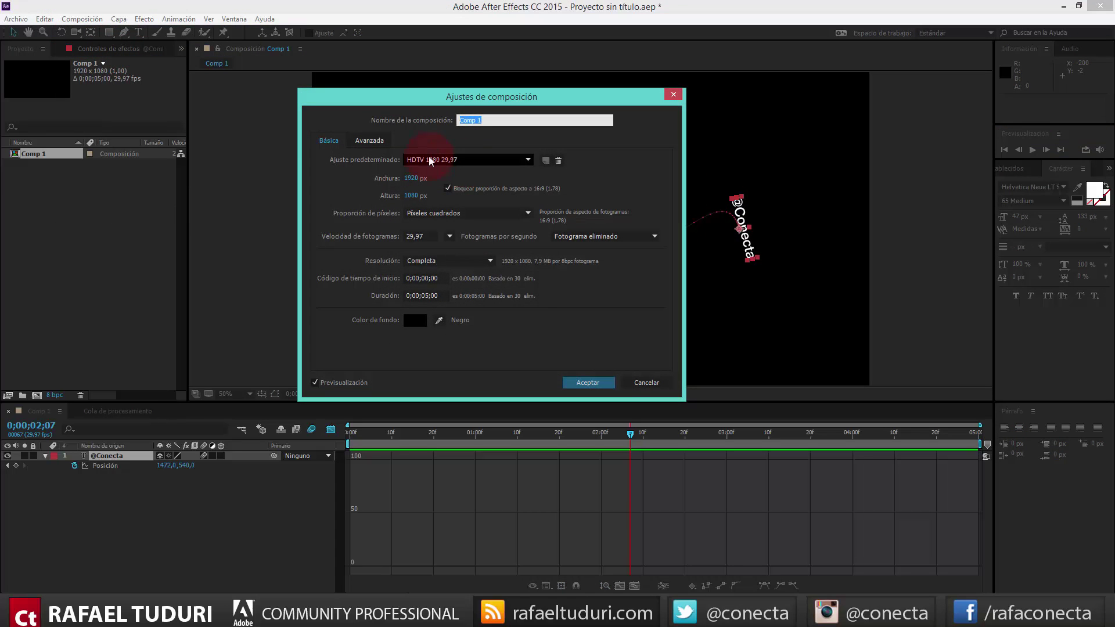
{"action": "left_click", "coordinate": [370, 141]}
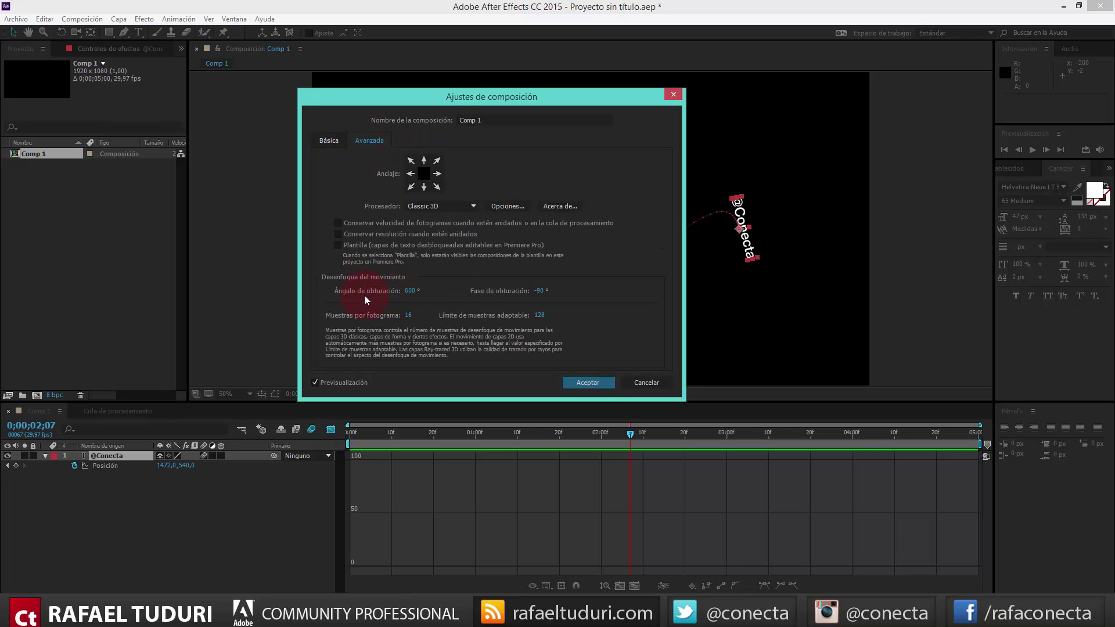
{"action": "left_click", "coordinate": [410, 294]}
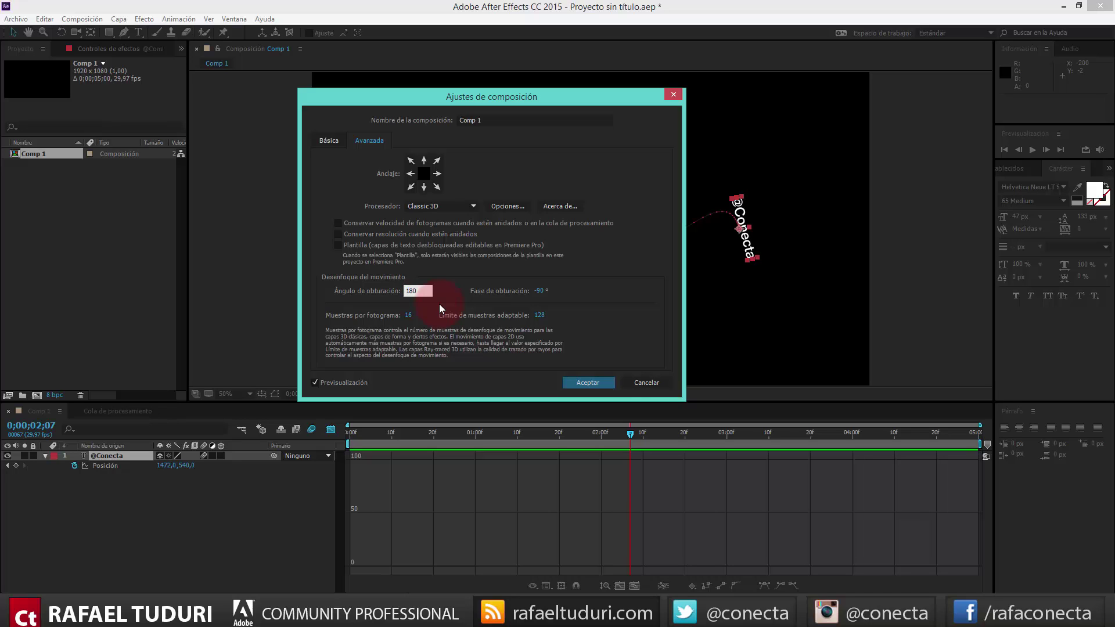
{"action": "type", "text": "180"}
{"action": "left_click", "coordinate": [586, 383]}
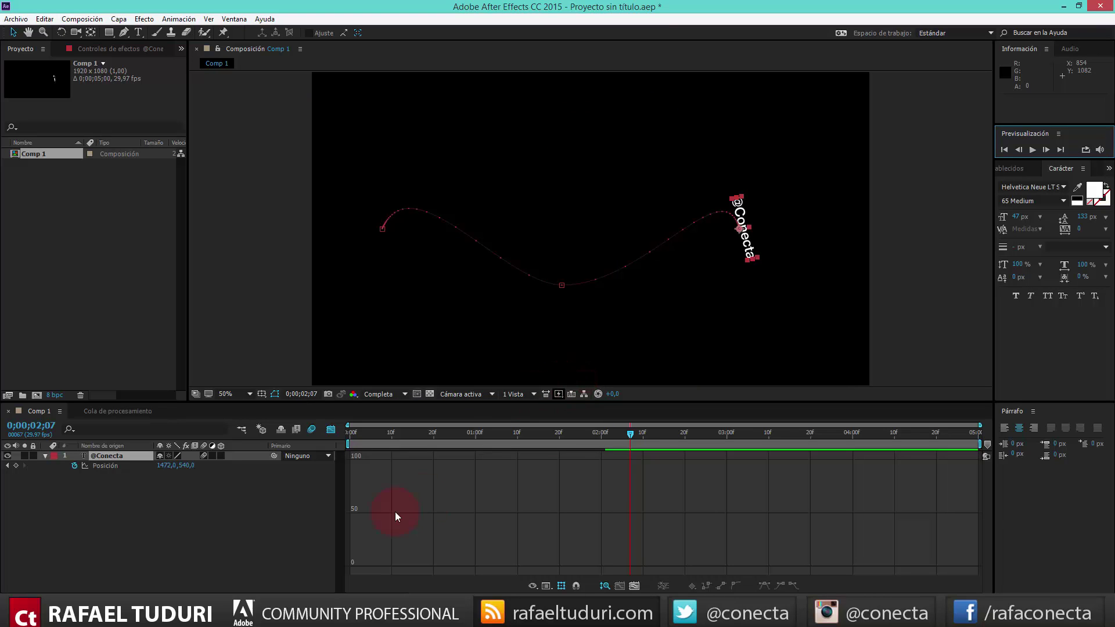
Step: Play the animation from the first frame to check the reduced motion blur
{"action": "left_click_drag", "start_coordinate": [388, 434], "coordinate": [318, 439]}
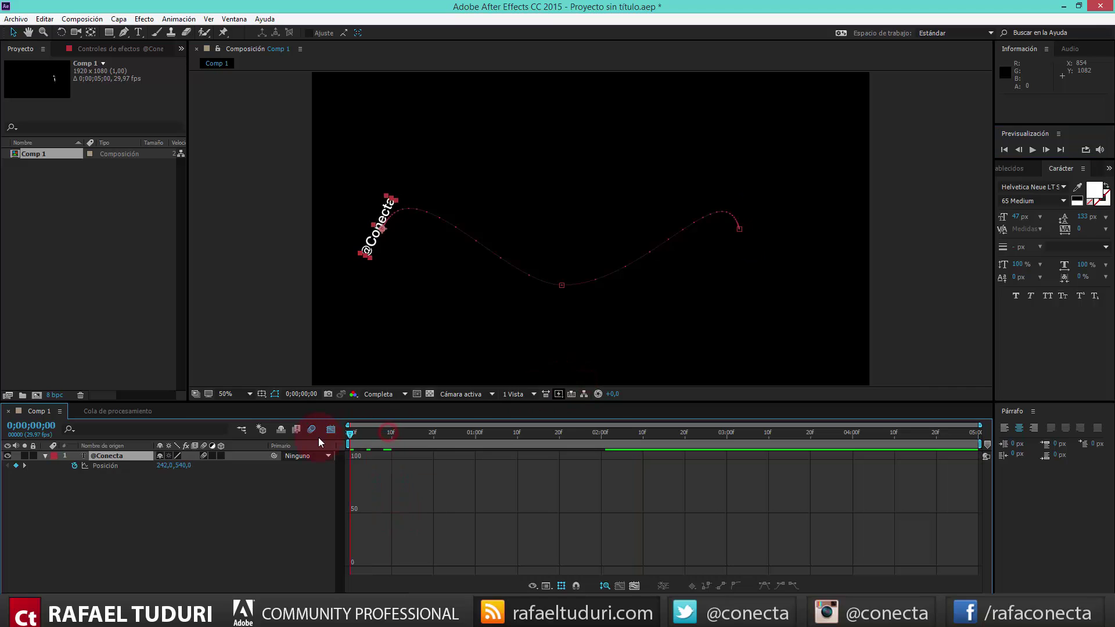
{"action": "left_click", "coordinate": [1033, 150]}
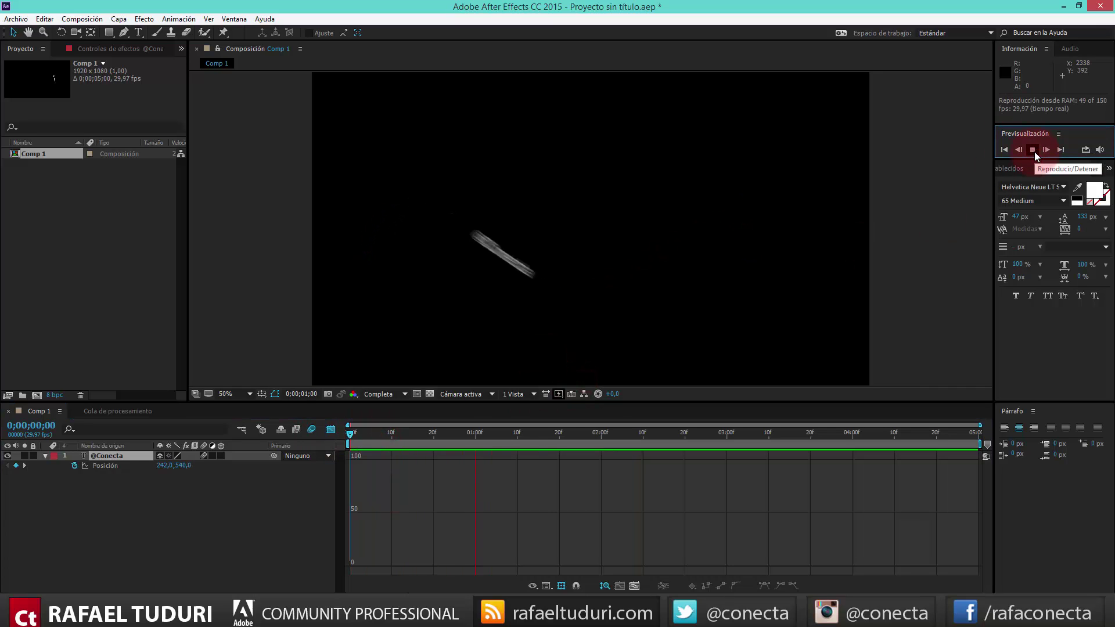
{"action": "left_click", "coordinate": [1033, 151]}
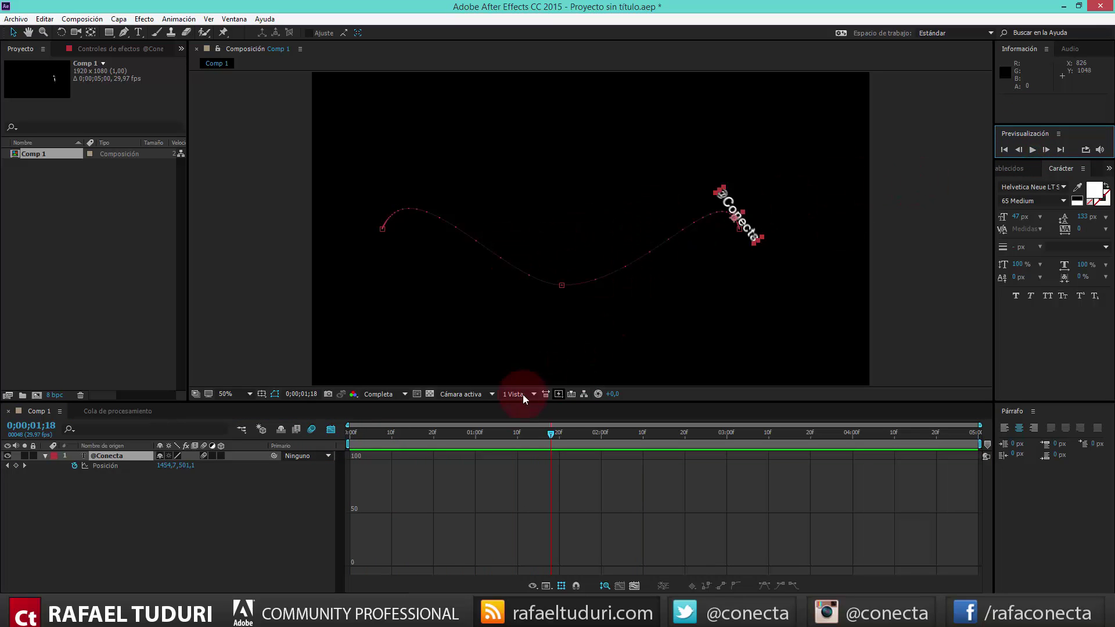
Step: With the current time at 0;00;01;05, set the composition's motion blur shutter angle to 400°
{"action": "left_click_drag", "start_coordinate": [502, 432], "coordinate": [498, 430]}
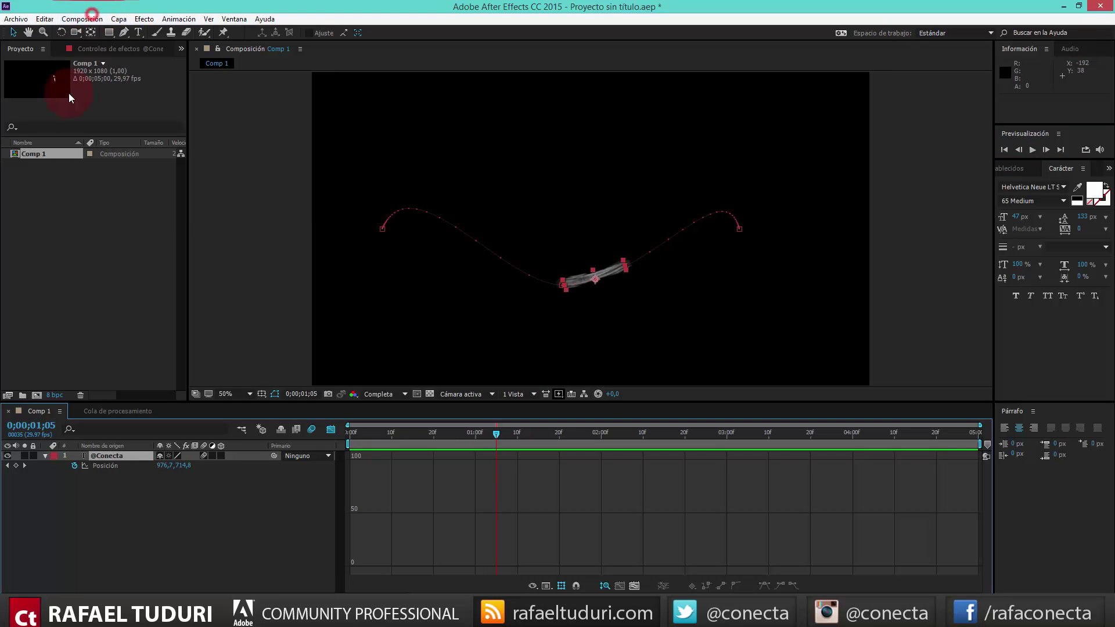
{"action": "left_click", "coordinate": [83, 20]}
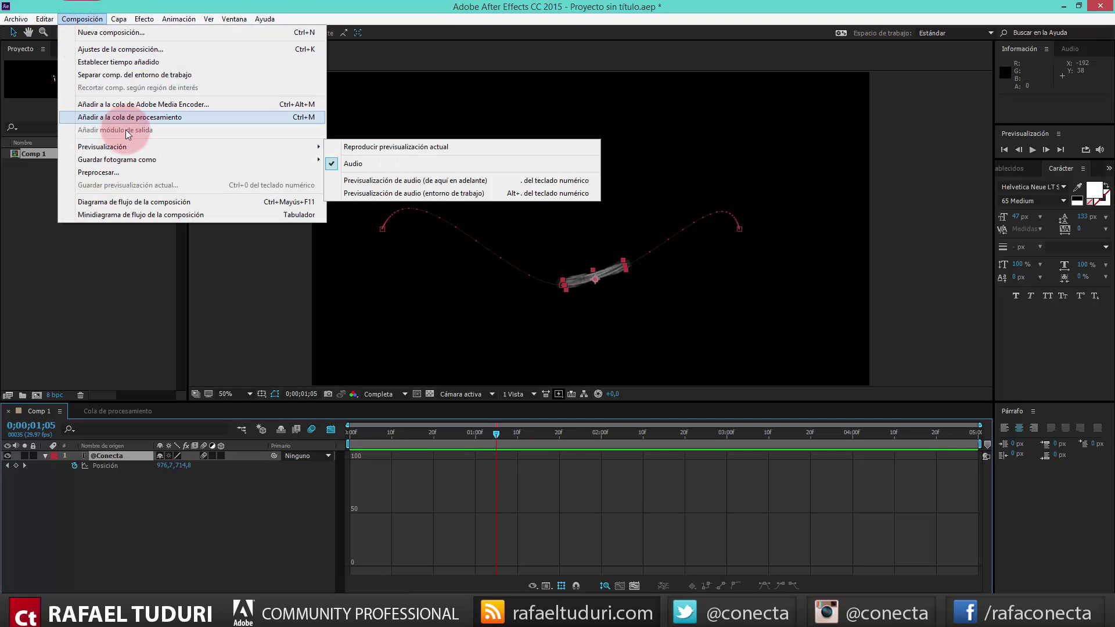
{"action": "left_click", "coordinate": [116, 49]}
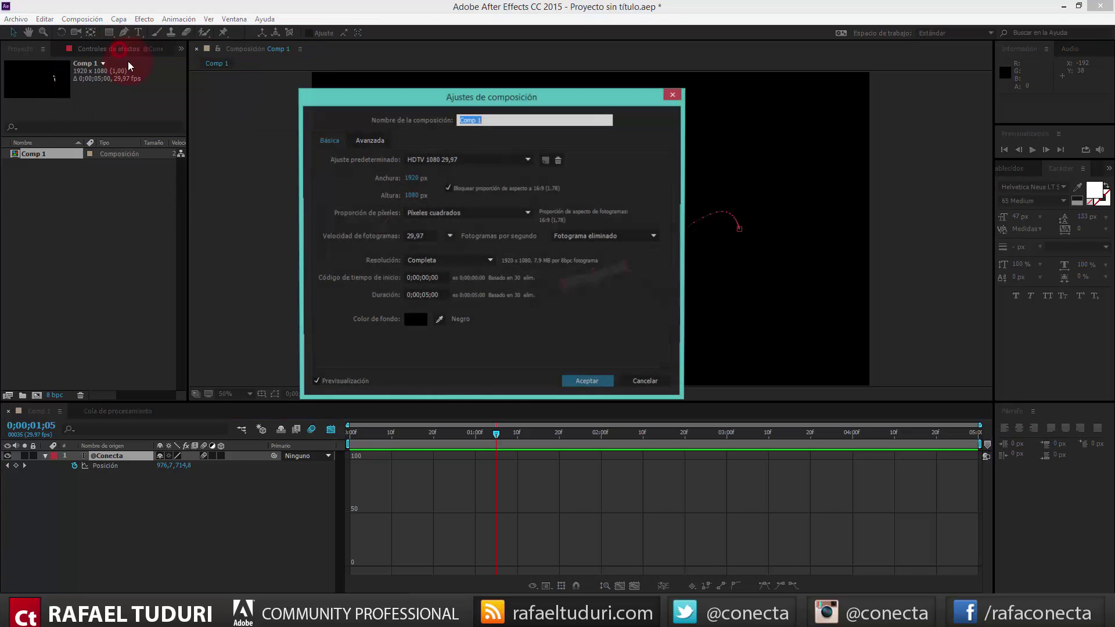
{"action": "left_click", "coordinate": [370, 141]}
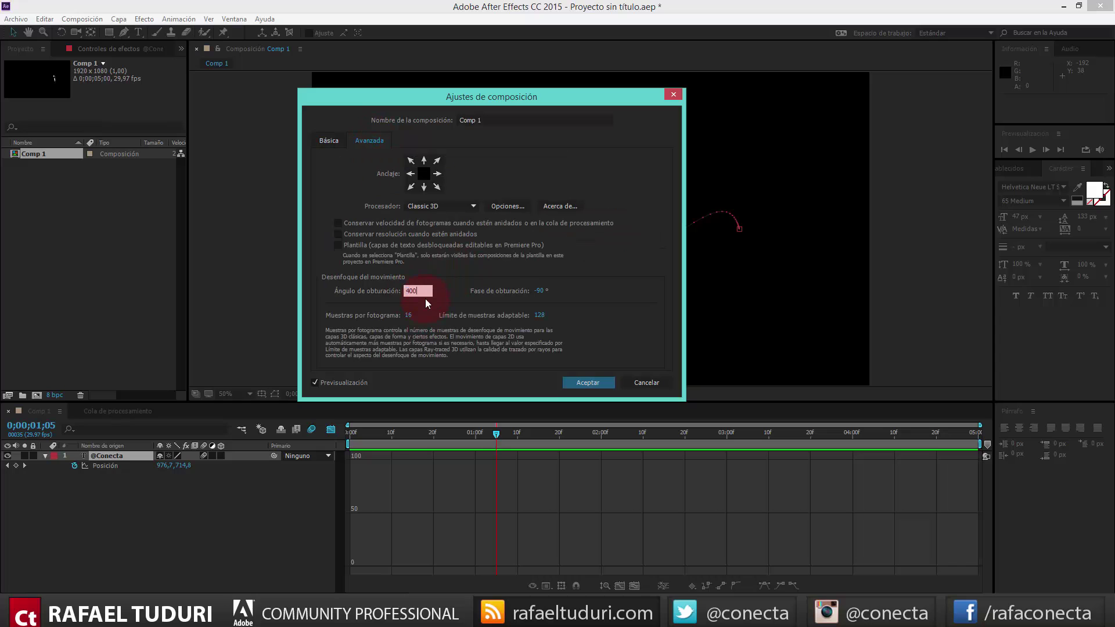
{"action": "key", "text": "Return"}
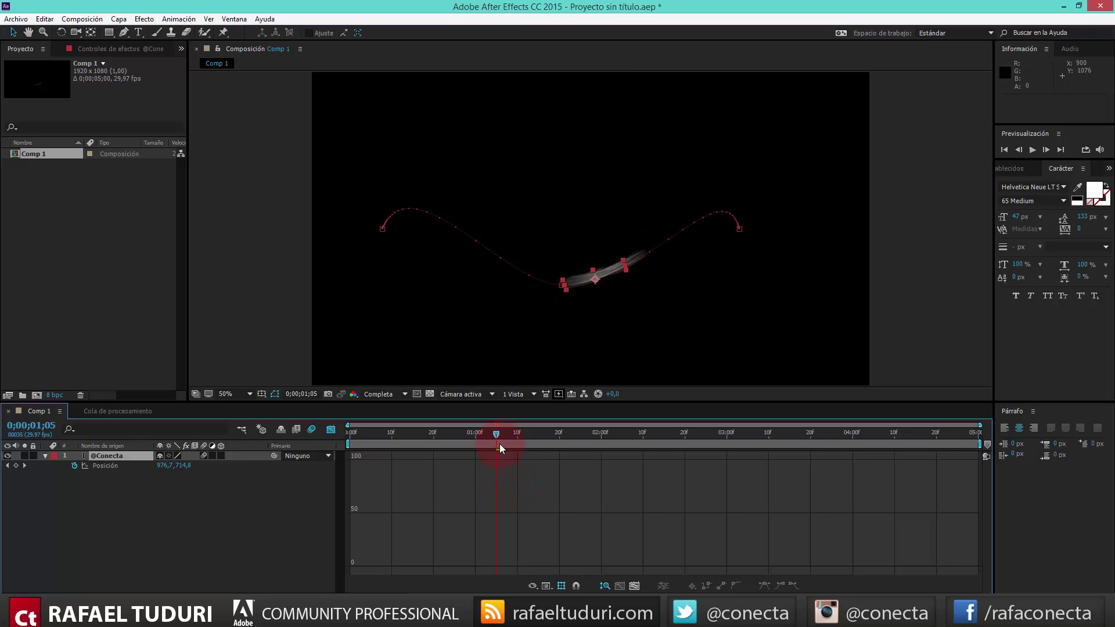
{"action": "left_click_drag", "start_coordinate": [493, 433], "coordinate": [368, 436]}
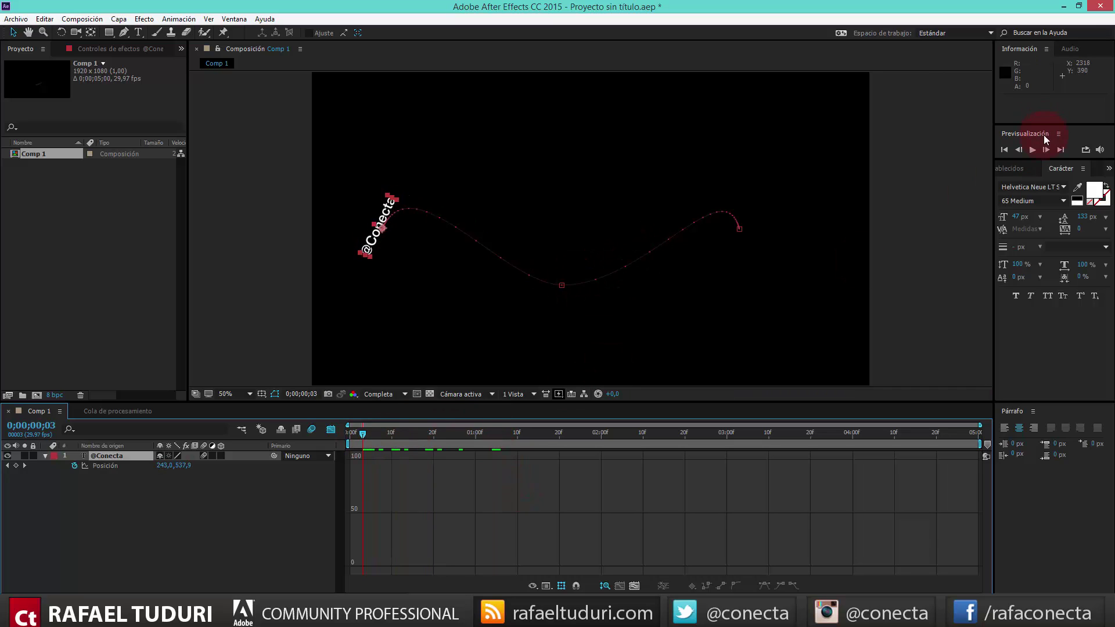
{"action": "left_click", "coordinate": [1033, 150]}
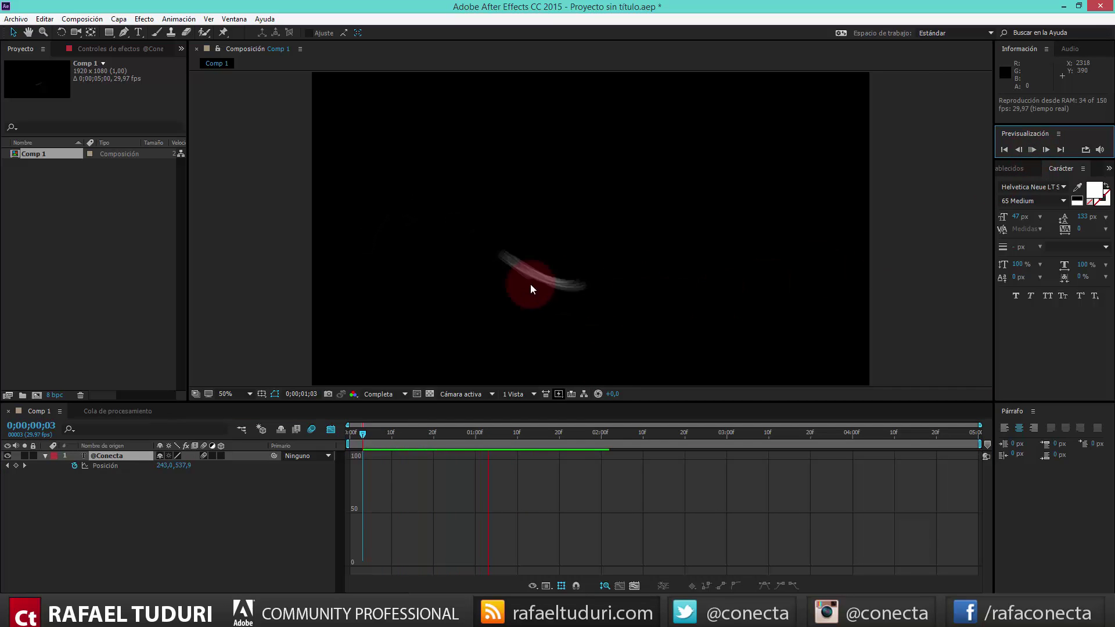
{"action": "left_click", "coordinate": [1033, 151]}
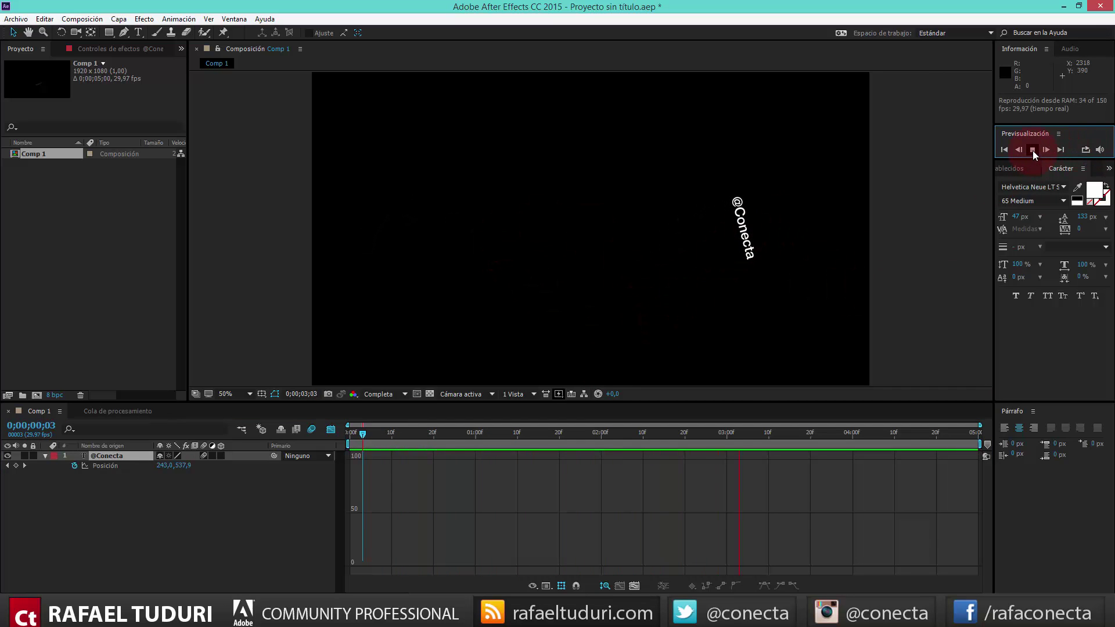
{"action": "left_click", "coordinate": [204, 507]}
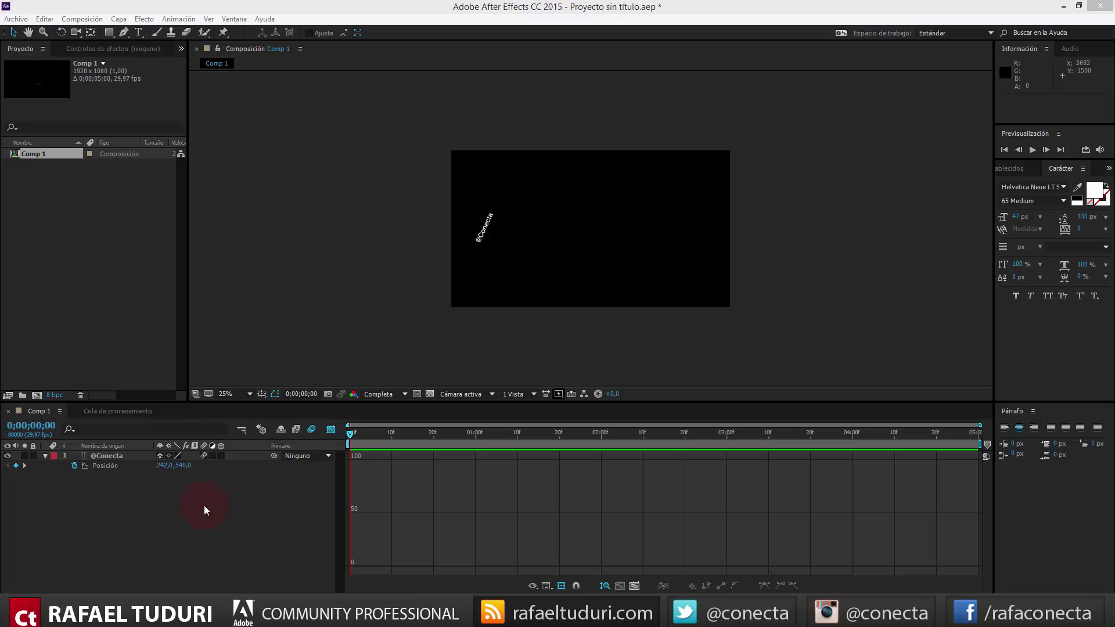
Step: Create a second text layer containing the author's surname at the start of the timeline
{"action": "right_click", "coordinate": [111, 484]}
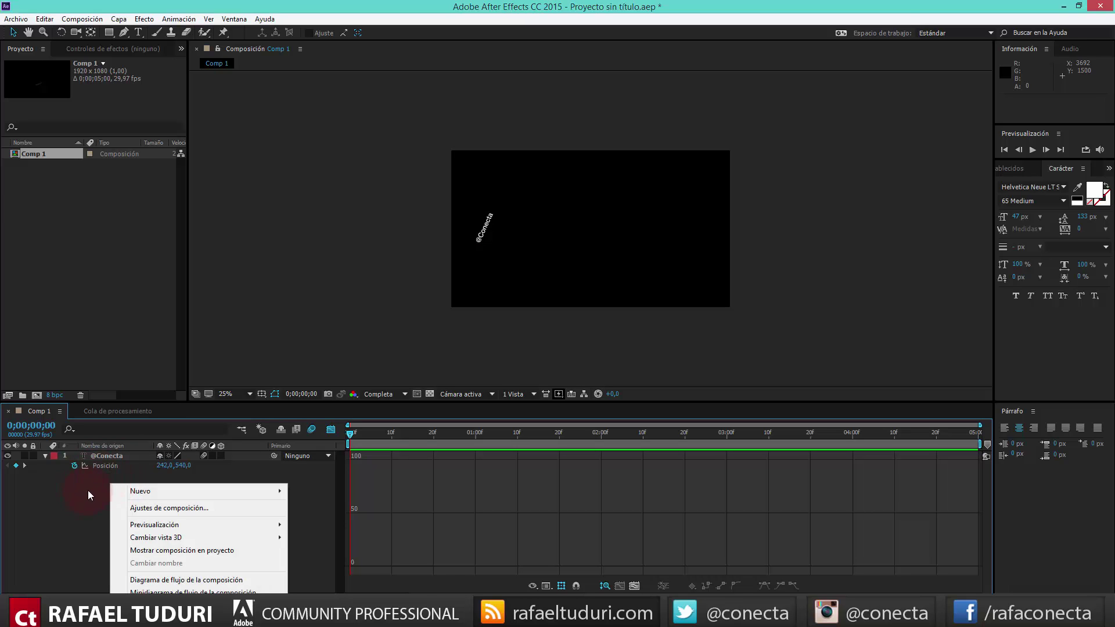
{"action": "mouse_move", "coordinate": [130, 493]}
{"action": "left_click", "coordinate": [316, 503]}
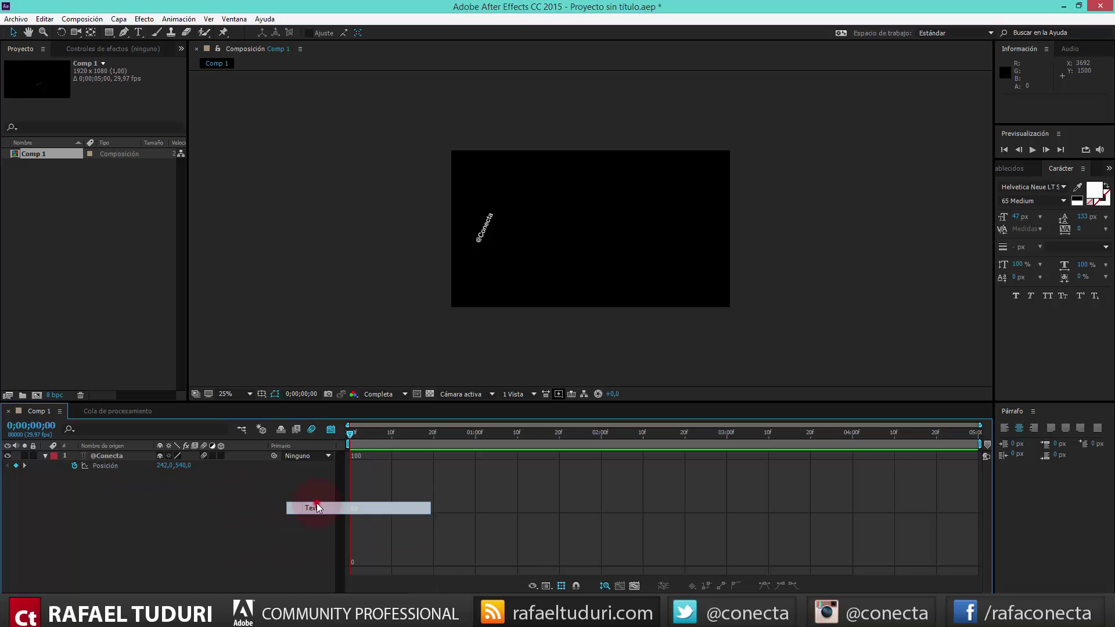
{"action": "type", "text": "Tuduri"}
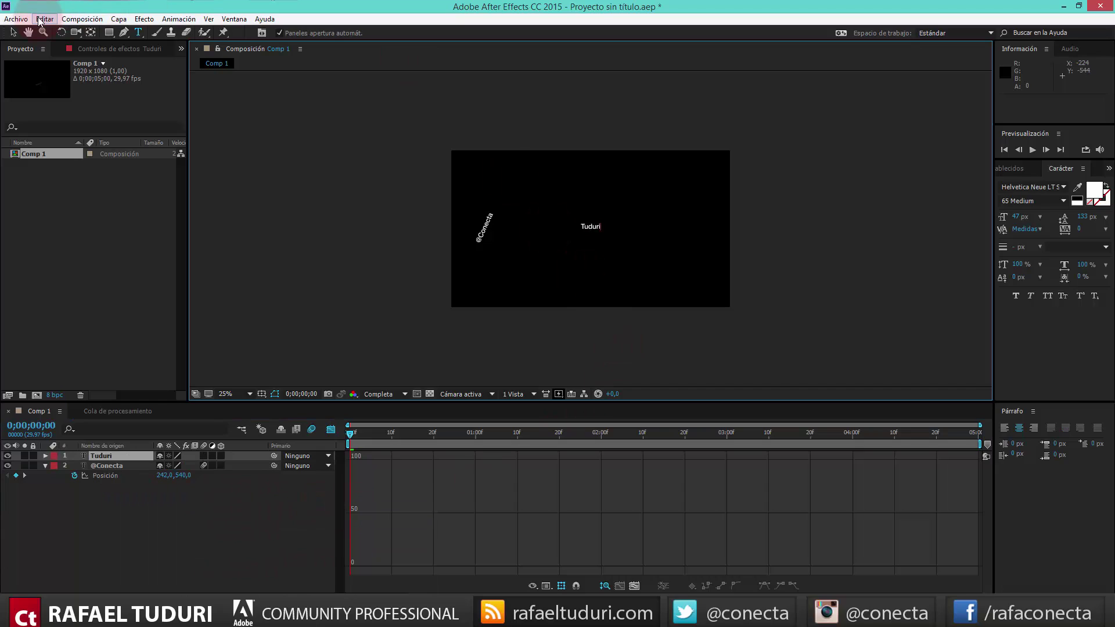
{"action": "left_click", "coordinate": [12, 32]}
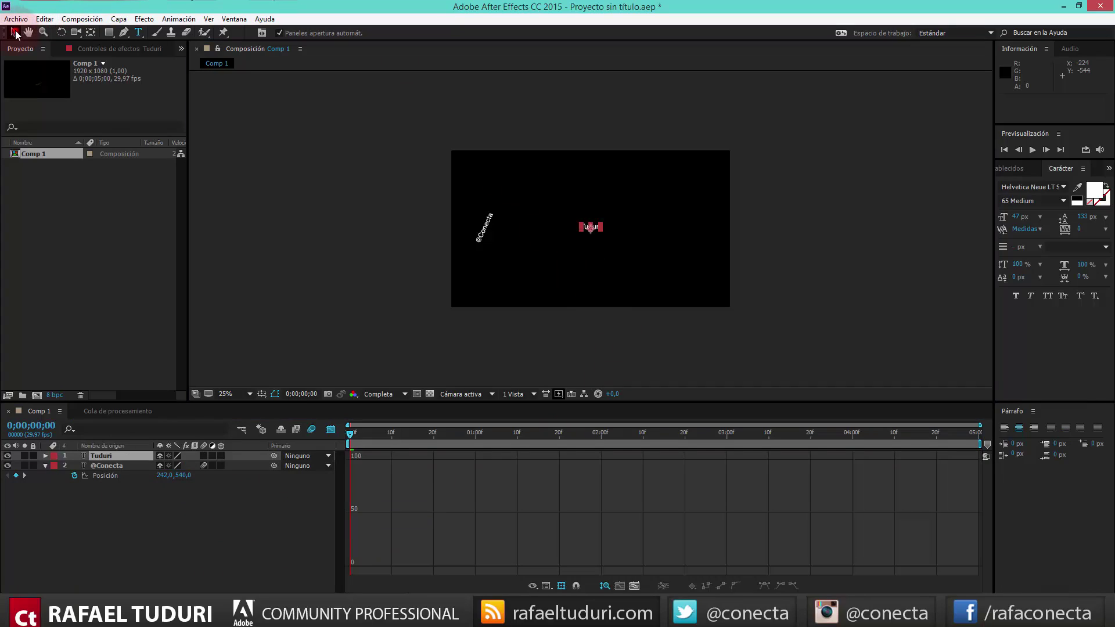
{"action": "left_click_drag", "start_coordinate": [597, 225], "coordinate": [508, 233]}
{"action": "key", "text": "ctrl+z"}
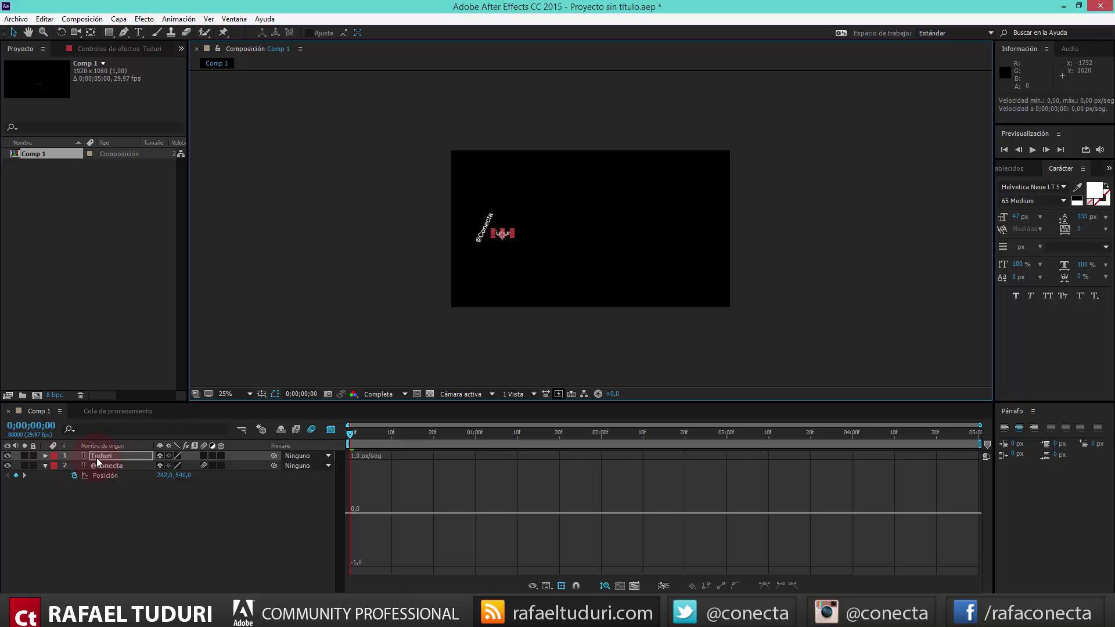
{"action": "key", "text": "r"}
{"action": "left_click_drag", "start_coordinate": [176, 465], "coordinate": [141, 467]}
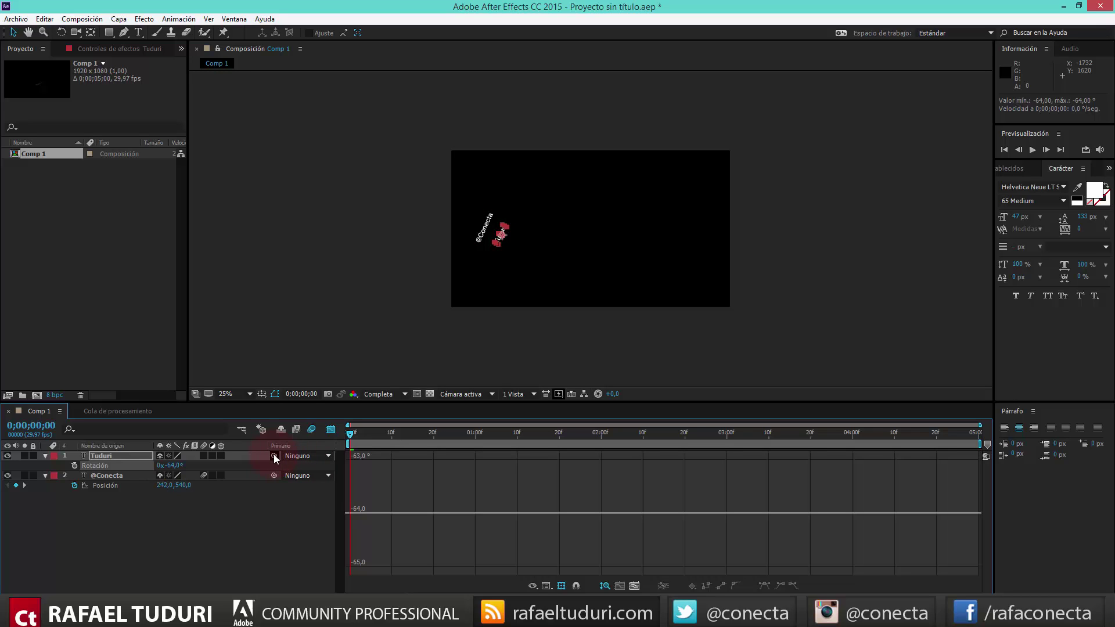
{"action": "left_click_drag", "start_coordinate": [274, 455], "coordinate": [115, 479]}
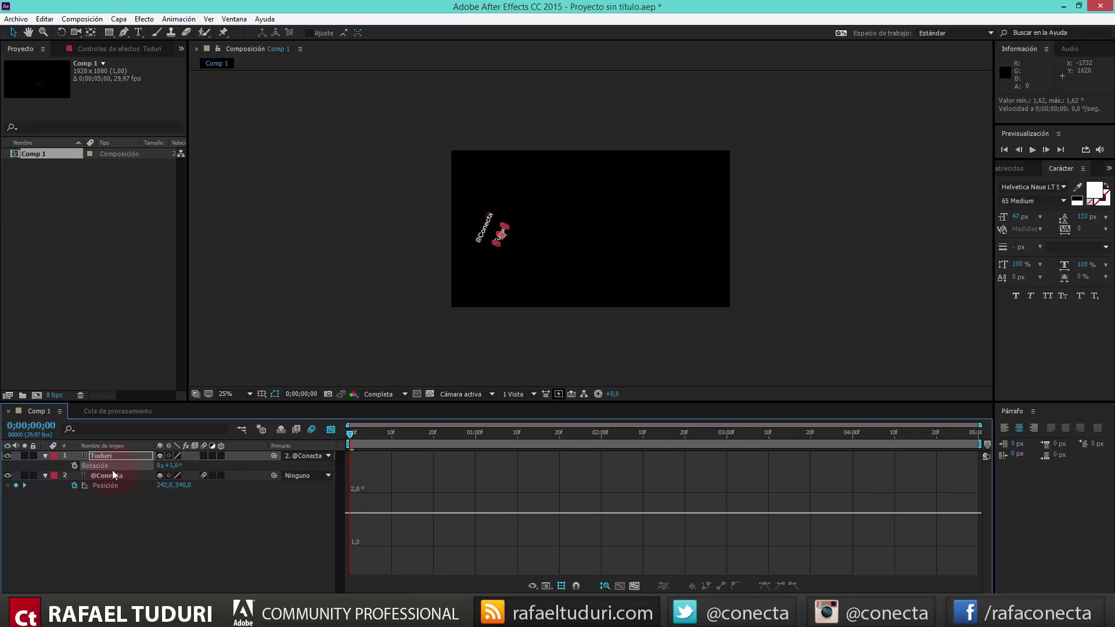
{"action": "left_click_drag", "start_coordinate": [348, 437], "coordinate": [374, 458]}
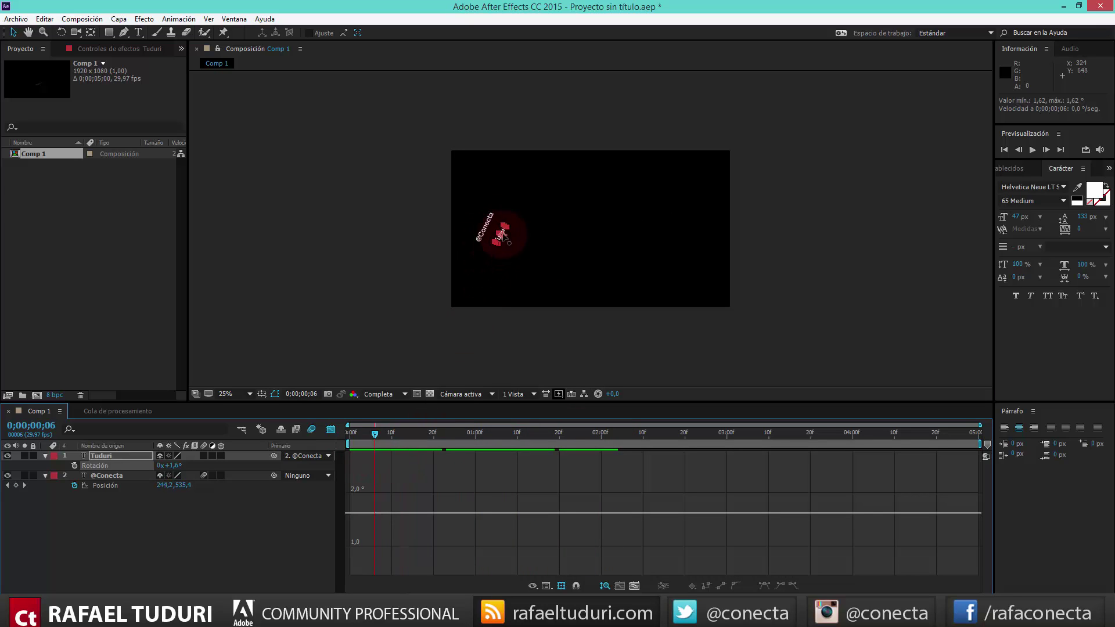
{"action": "left_click", "coordinate": [520, 240]}
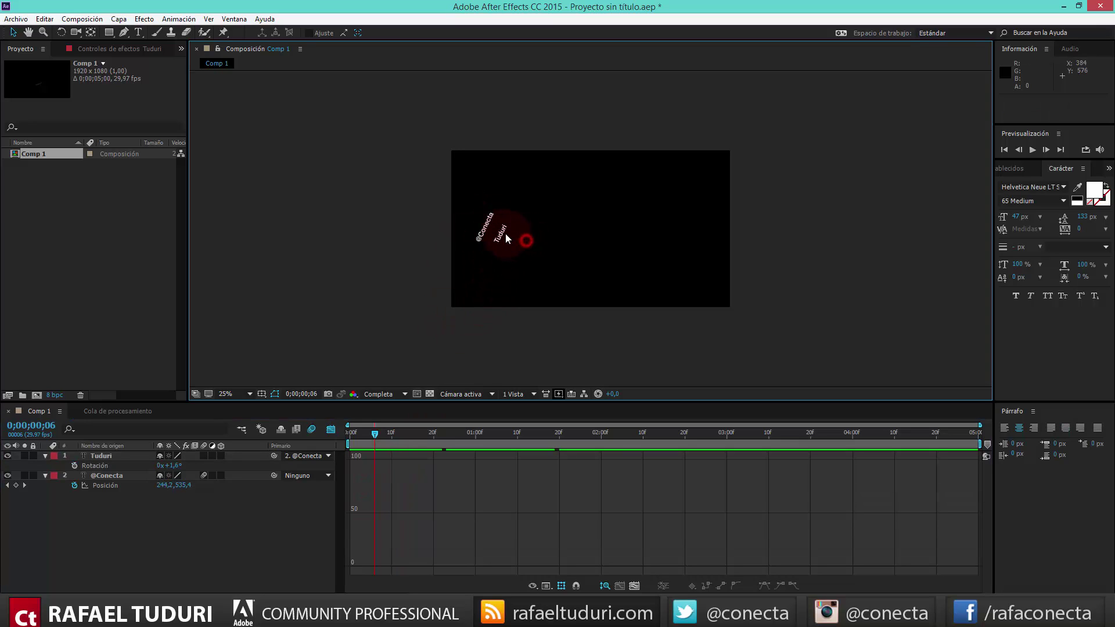
{"action": "left_click", "coordinate": [501, 231]}
{"action": "left_click_drag", "start_coordinate": [501, 230], "coordinate": [511, 232]}
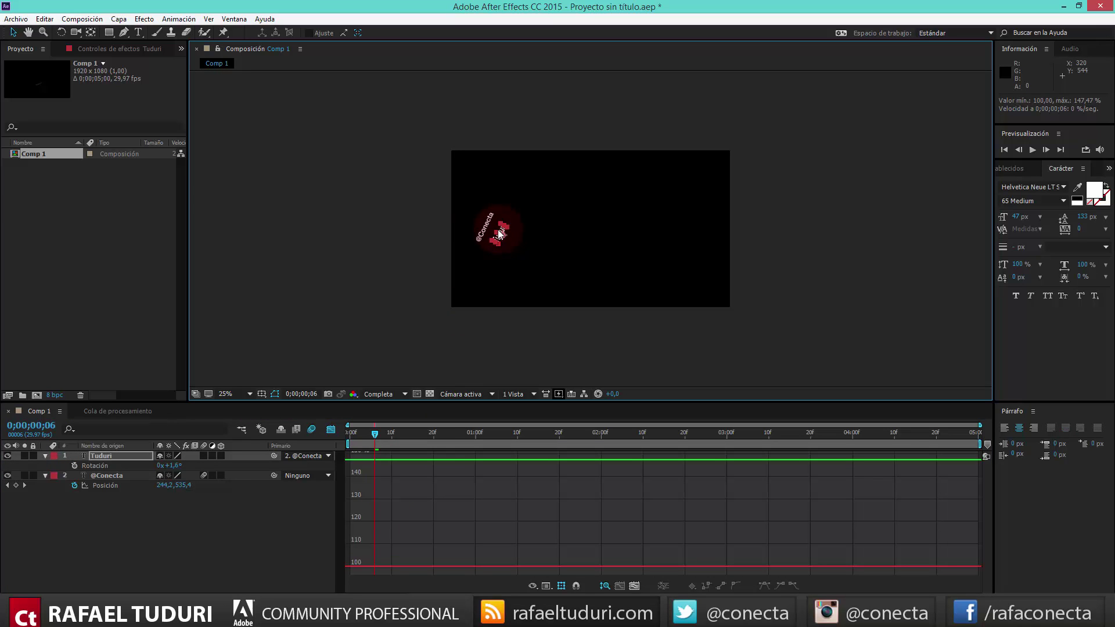
{"action": "left_click_drag", "start_coordinate": [498, 235], "coordinate": [504, 285]}
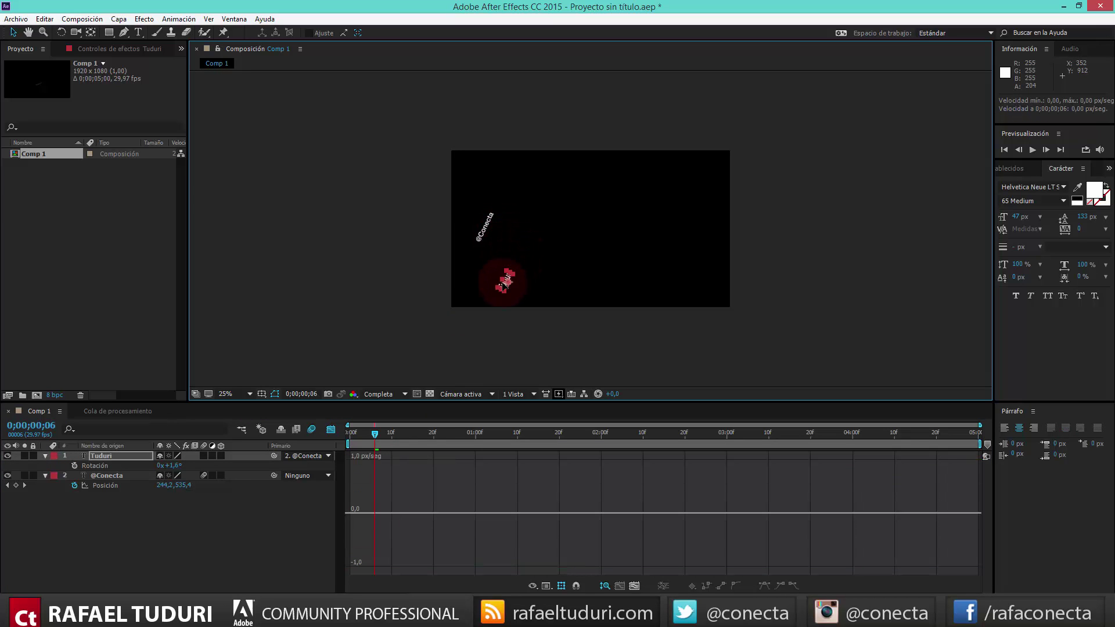
{"action": "left_click_drag", "start_coordinate": [377, 437], "coordinate": [552, 413]}
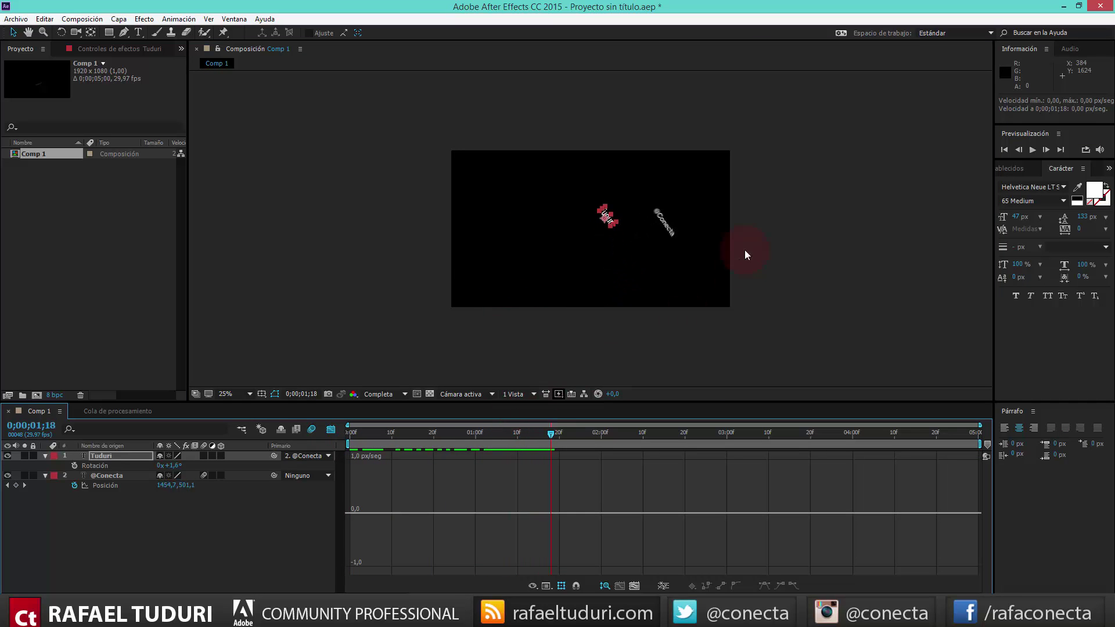
{"action": "left_click", "coordinate": [109, 487]}
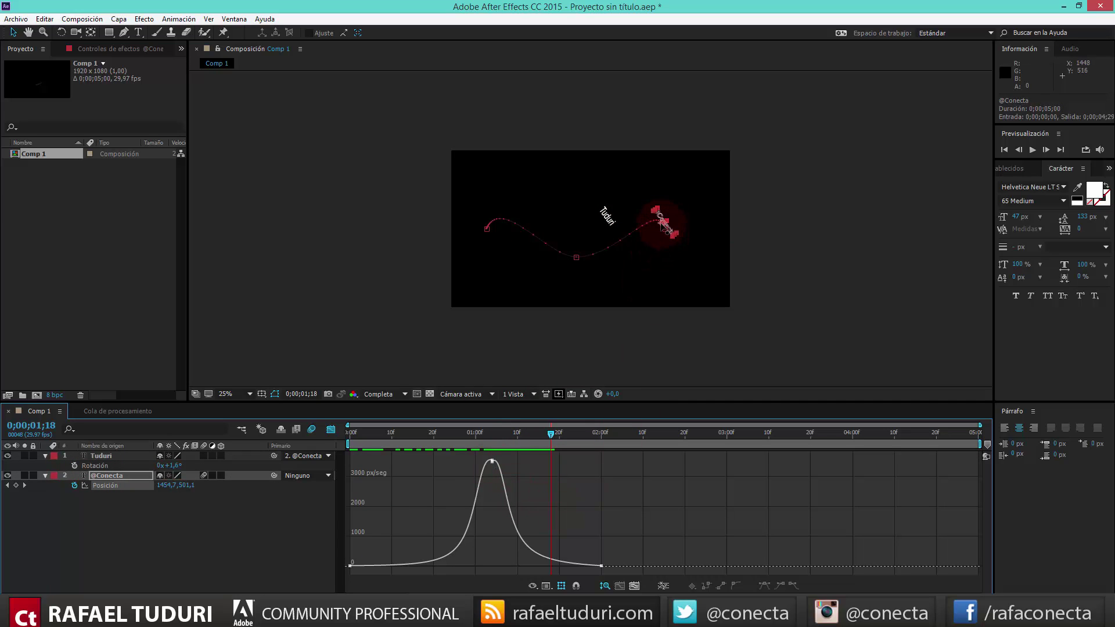
{"action": "left_click", "coordinate": [602, 433]}
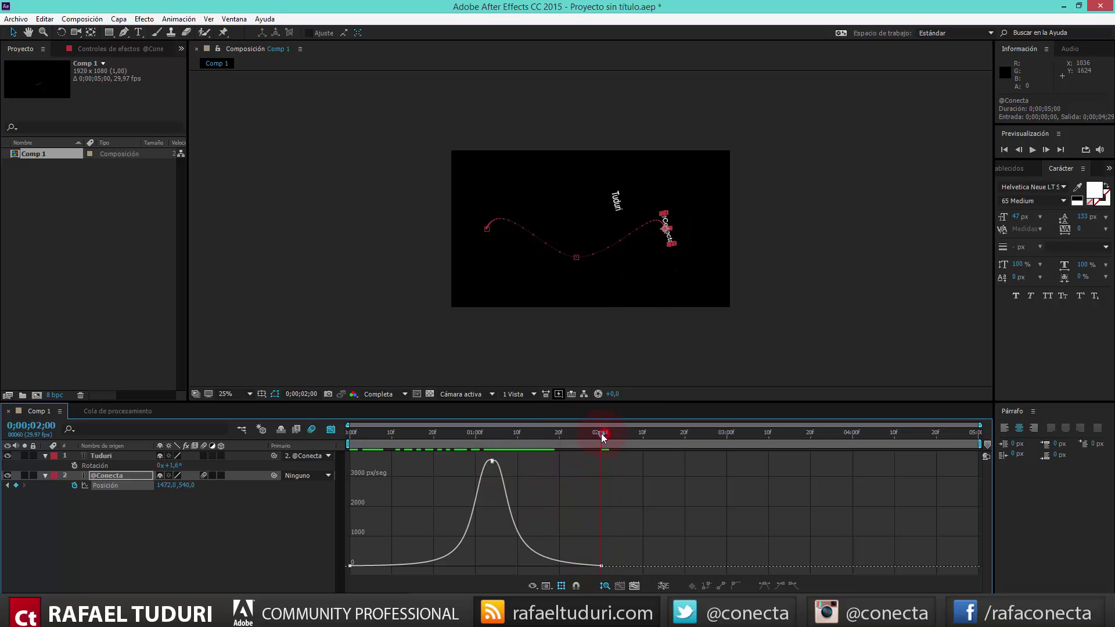
{"action": "left_click", "coordinate": [667, 228]}
{"action": "left_click_drag", "start_coordinate": [667, 229], "coordinate": [696, 194]}
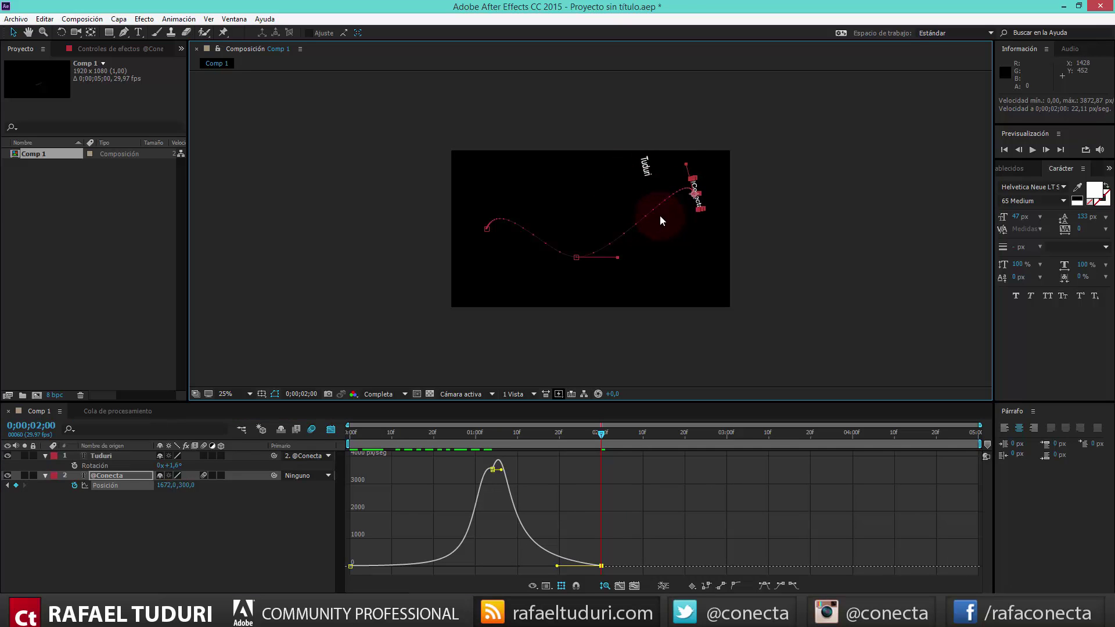
{"action": "left_click_drag", "start_coordinate": [695, 194], "coordinate": [693, 198]}
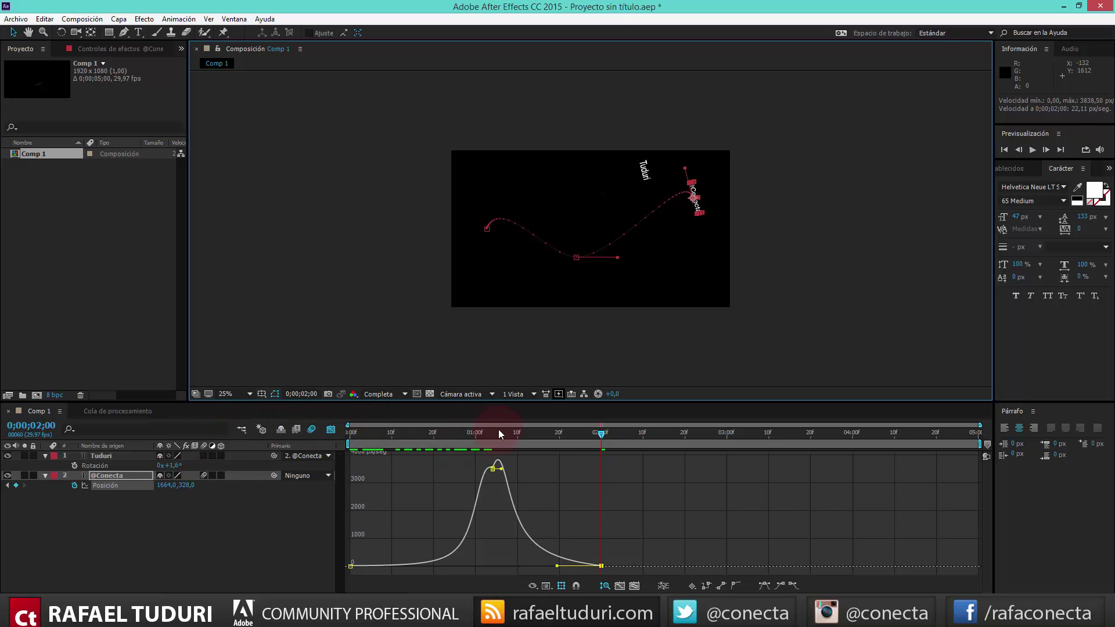
{"action": "left_click_drag", "start_coordinate": [498, 431], "coordinate": [462, 435]}
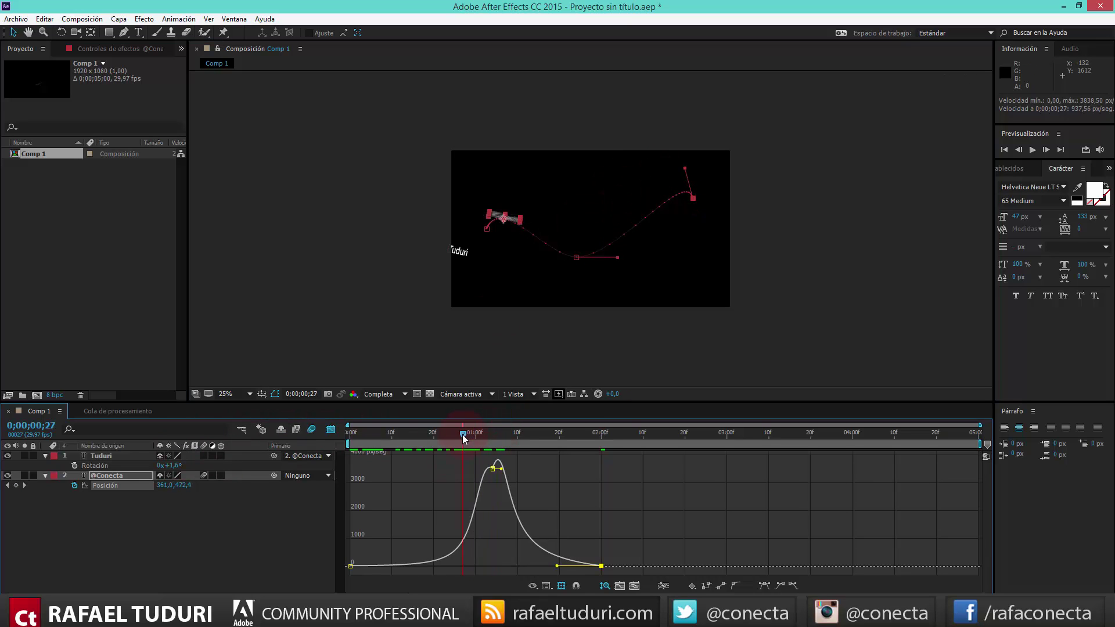
Step: Replace the parented surname layer with a new, unparented text layer containing the same surname
{"action": "left_click", "coordinate": [102, 454]}
{"action": "key", "text": "Delete"}
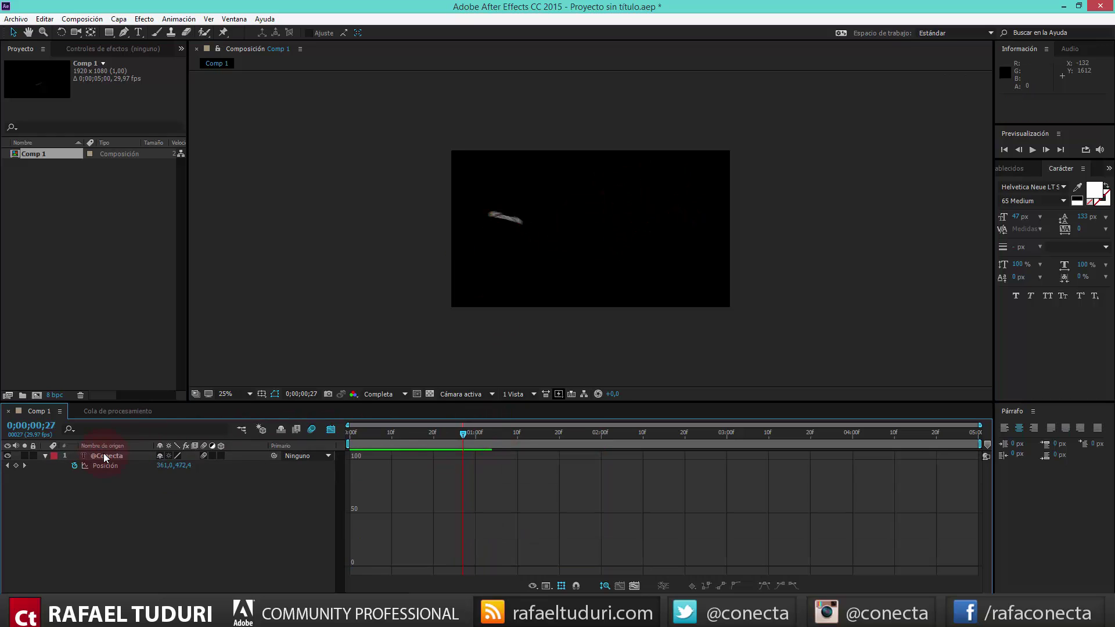
{"action": "right_click", "coordinate": [151, 497]}
{"action": "mouse_move", "coordinate": [226, 384]}
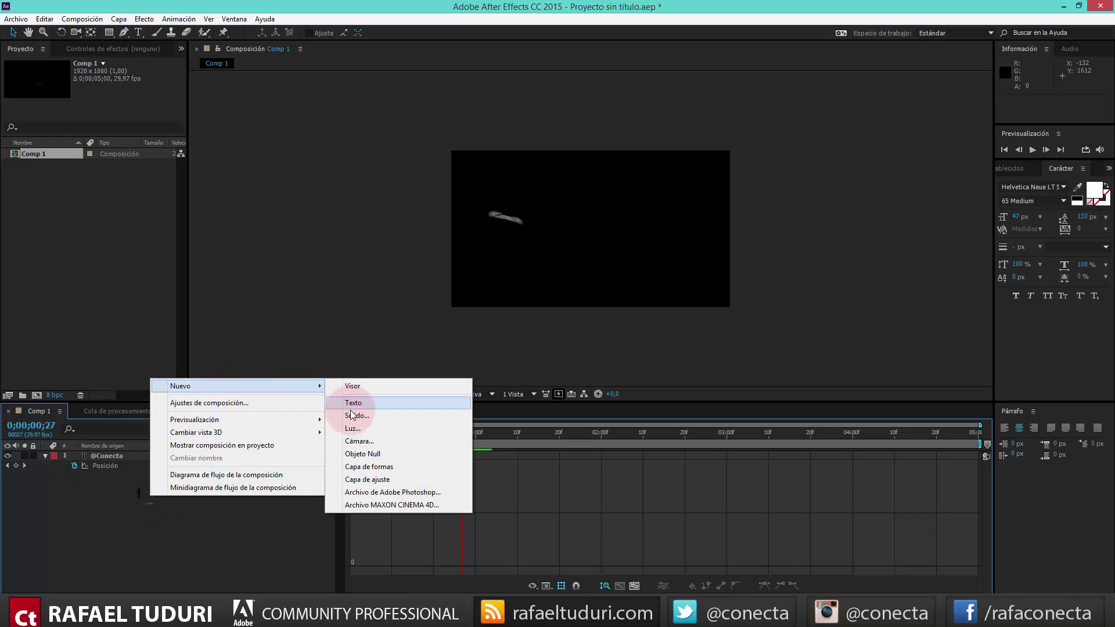
{"action": "left_click", "coordinate": [360, 404]}
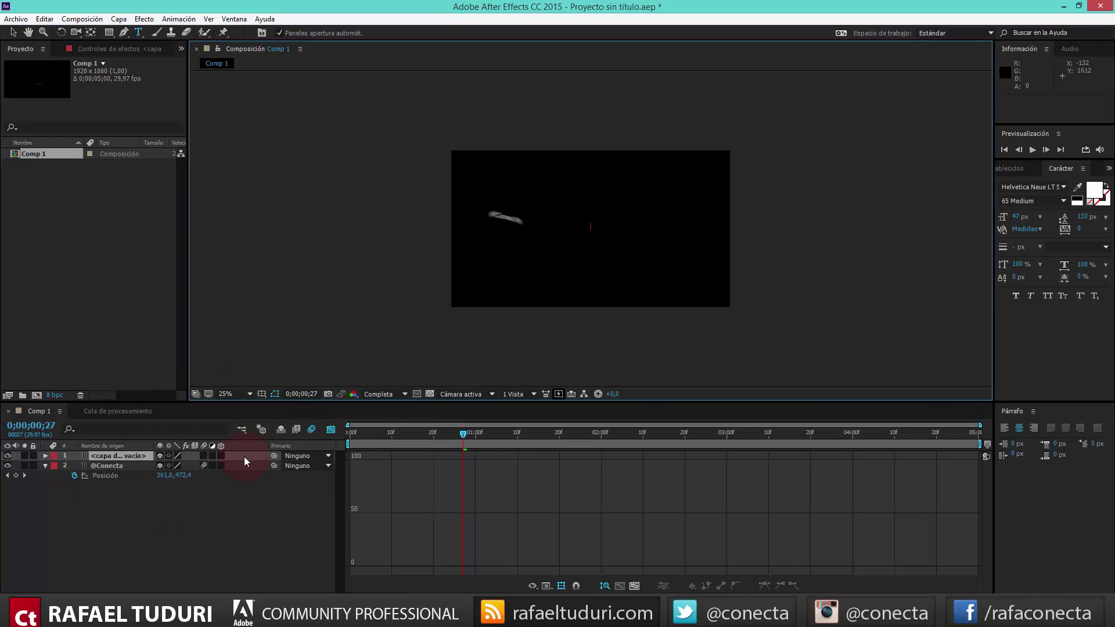
{"action": "type", "text": "Tuduri"}
{"action": "left_click", "coordinate": [107, 466]}
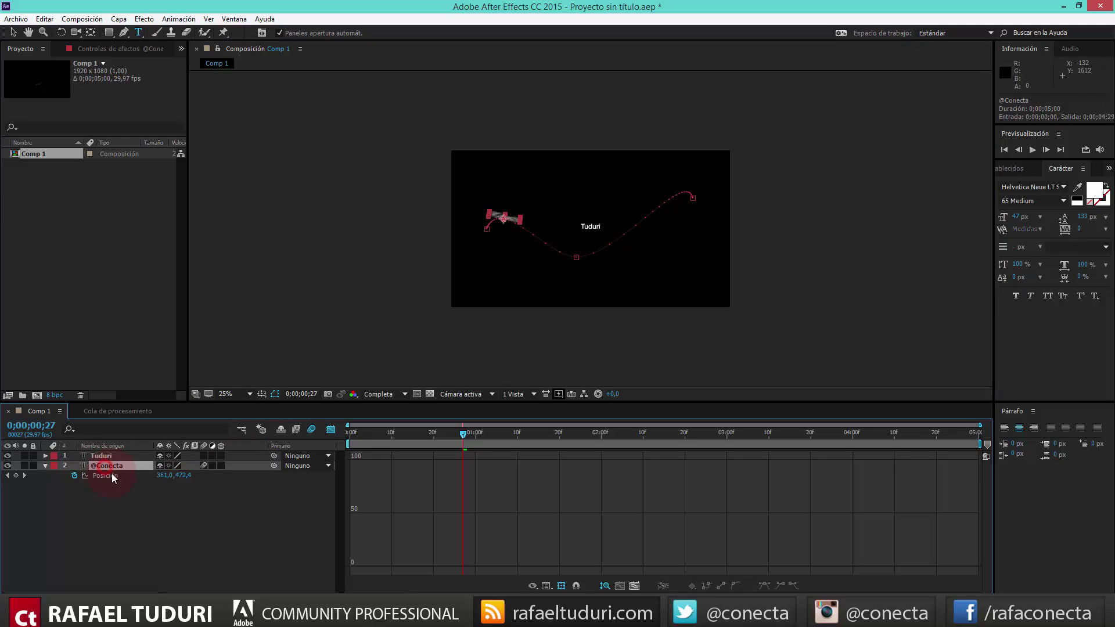
{"action": "left_click", "coordinate": [332, 430]}
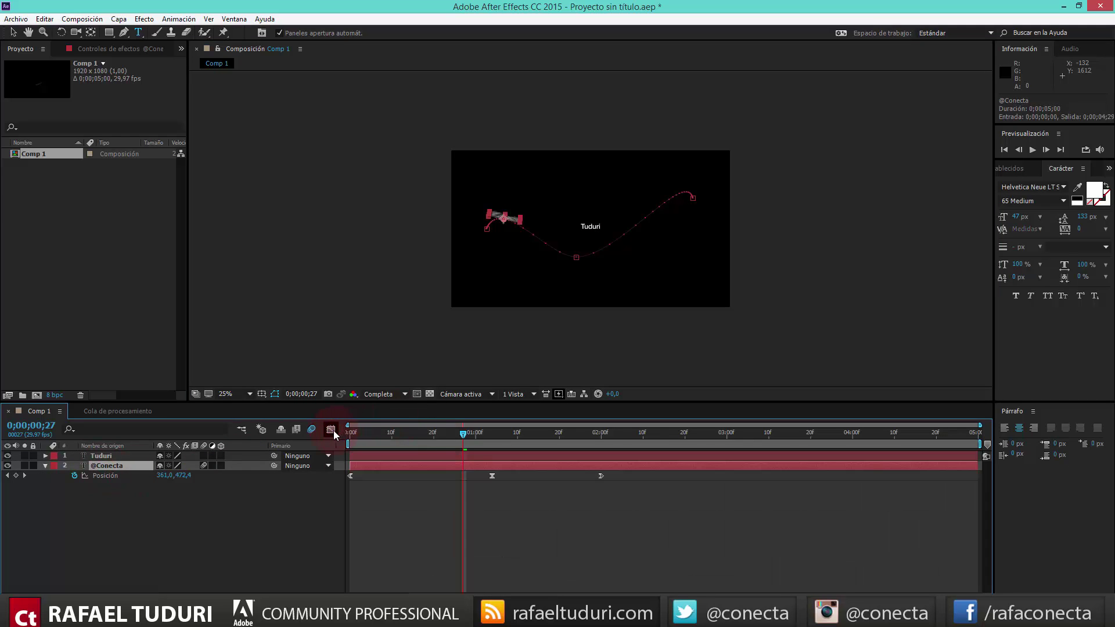
{"action": "left_click_drag", "start_coordinate": [627, 511], "coordinate": [347, 476]}
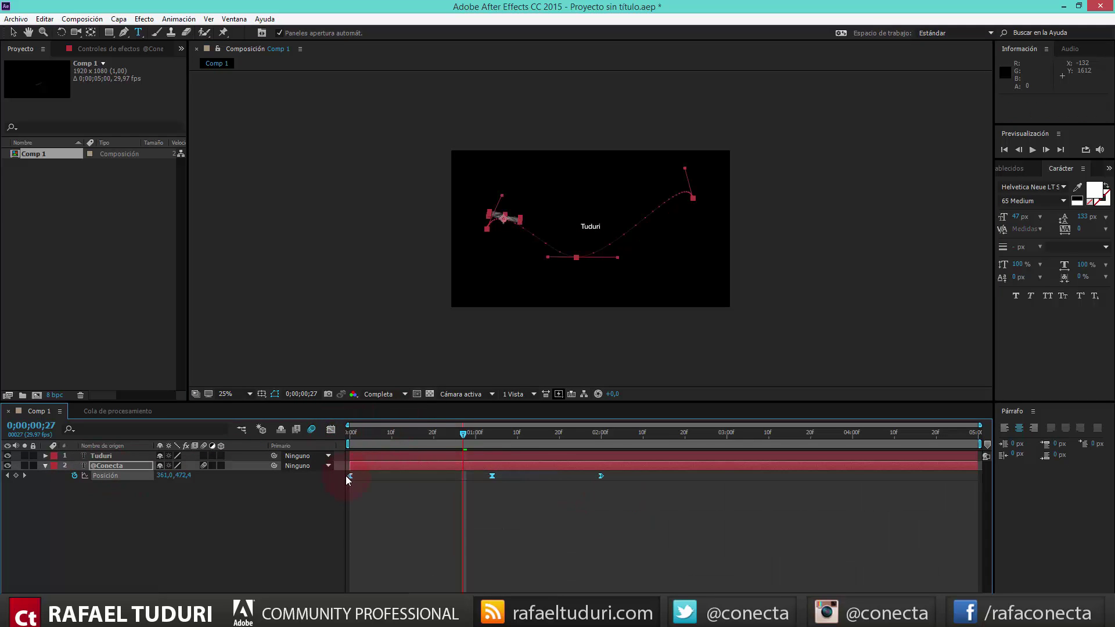
{"action": "key", "text": "ctrl+c"}
{"action": "left_click", "coordinate": [103, 457]}
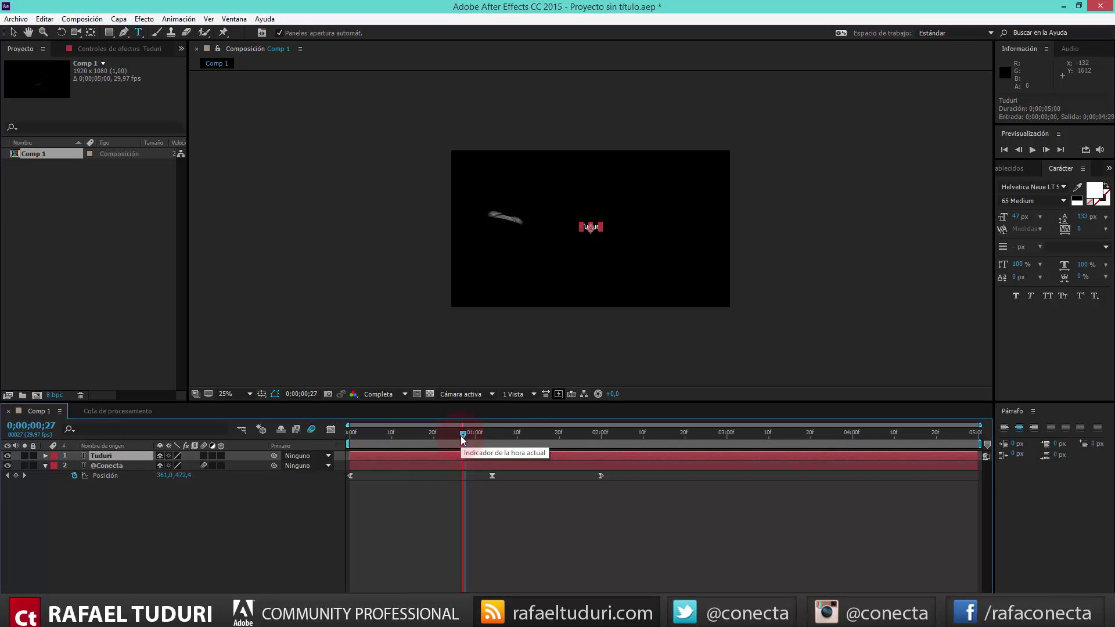
Step: Try pasting the position keyframes onto the surname layer at 0;00;02;00, scrub through the motion, and undo the paste
{"action": "left_click_drag", "start_coordinate": [465, 436], "coordinate": [600, 436]}
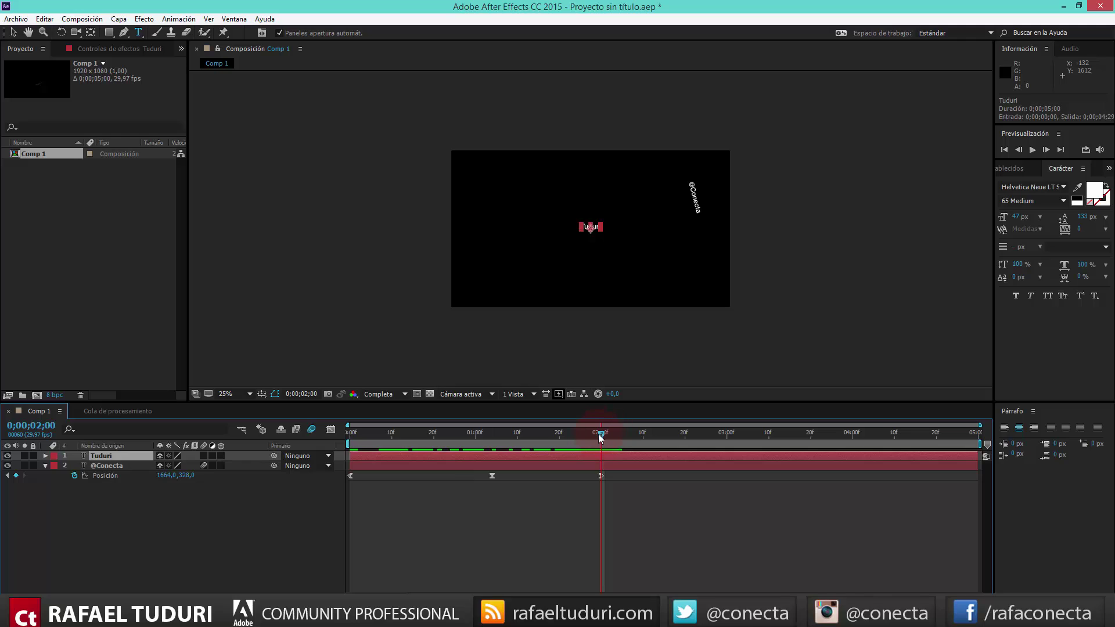
{"action": "key", "text": "ctrl+v"}
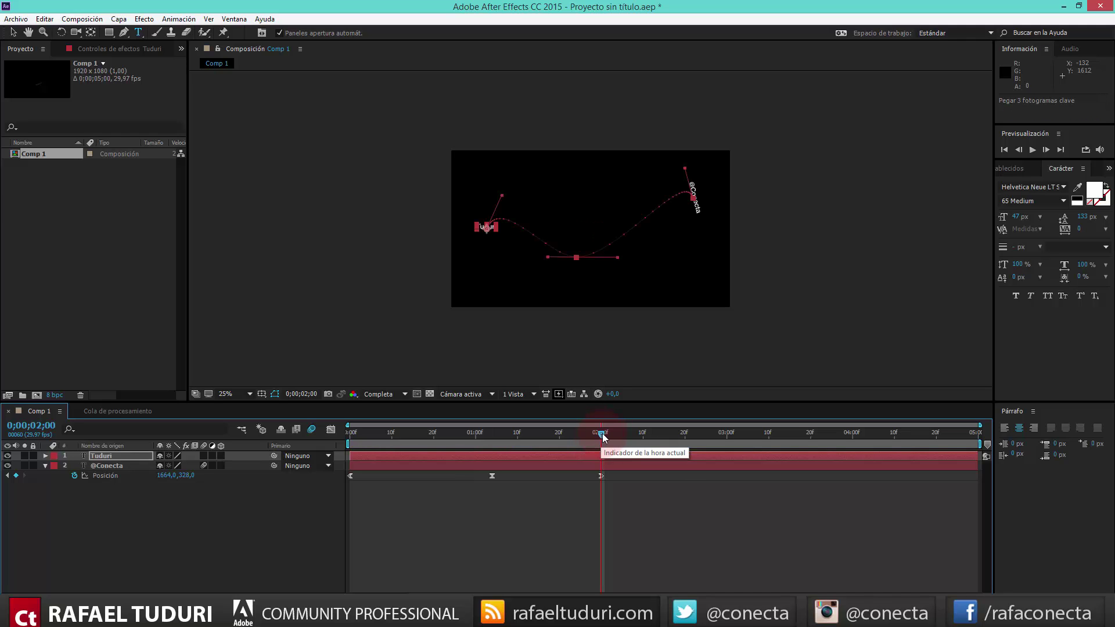
{"action": "left_click_drag", "start_coordinate": [605, 433], "coordinate": [775, 429]}
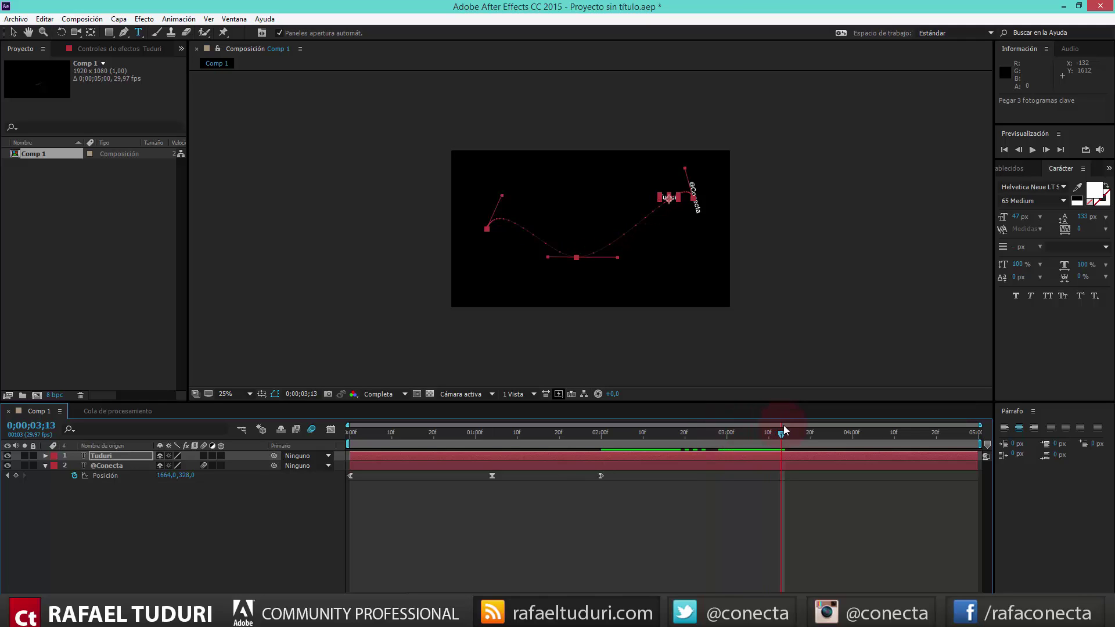
{"action": "key", "text": "ctrl+z"}
Step: Paste the copied position keyframes onto the surname layer at 0;00;00;27
{"action": "left_click_drag", "start_coordinate": [408, 435], "coordinate": [462, 432]}
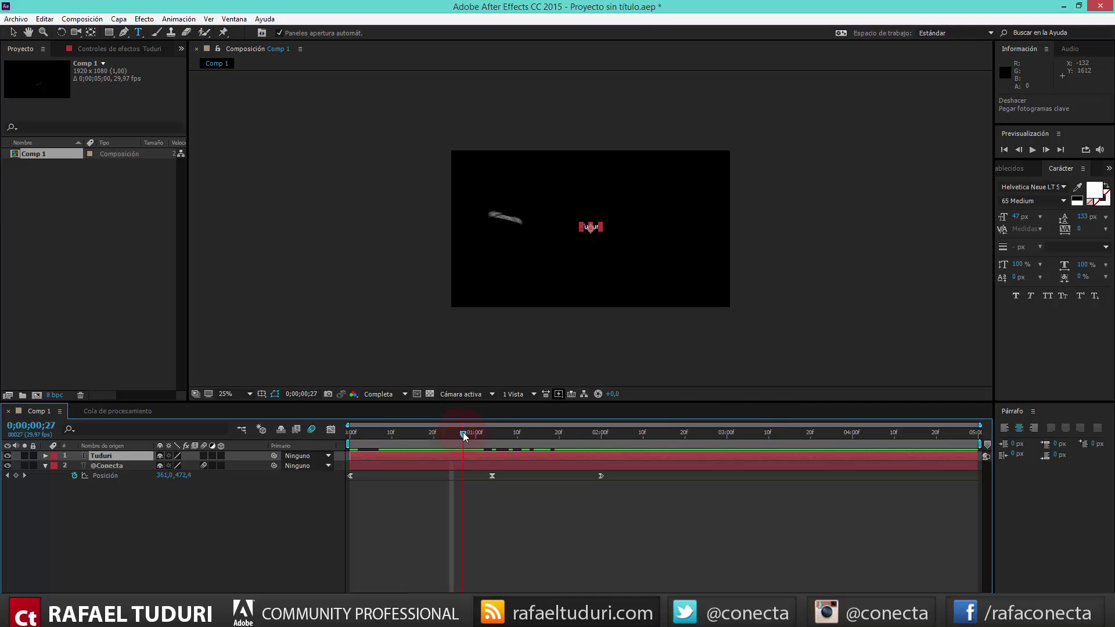
{"action": "key", "text": "ctrl+v"}
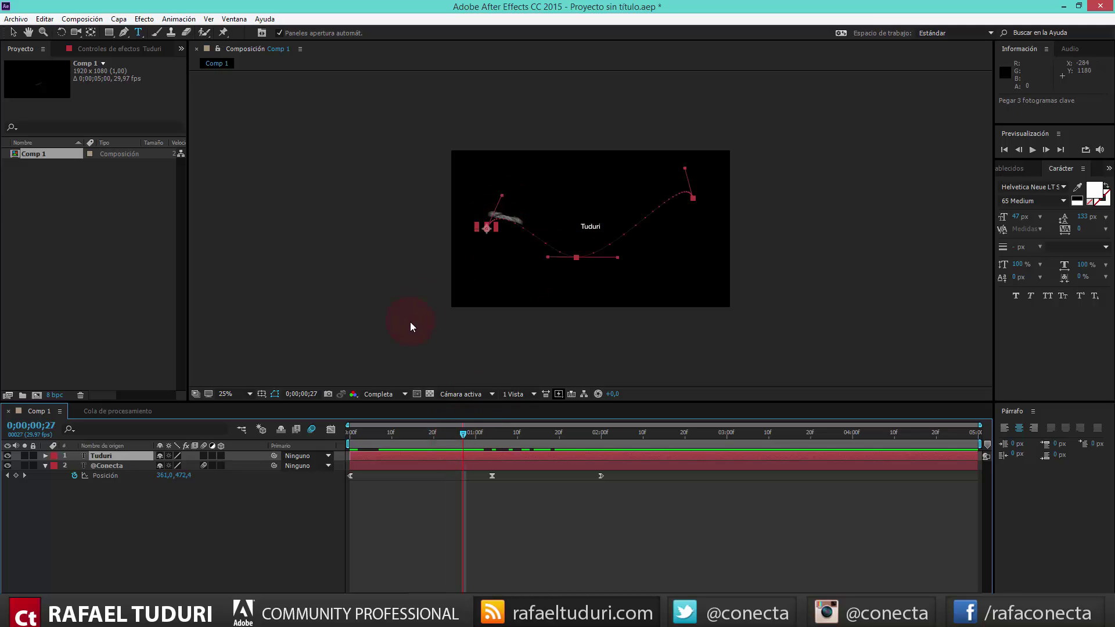
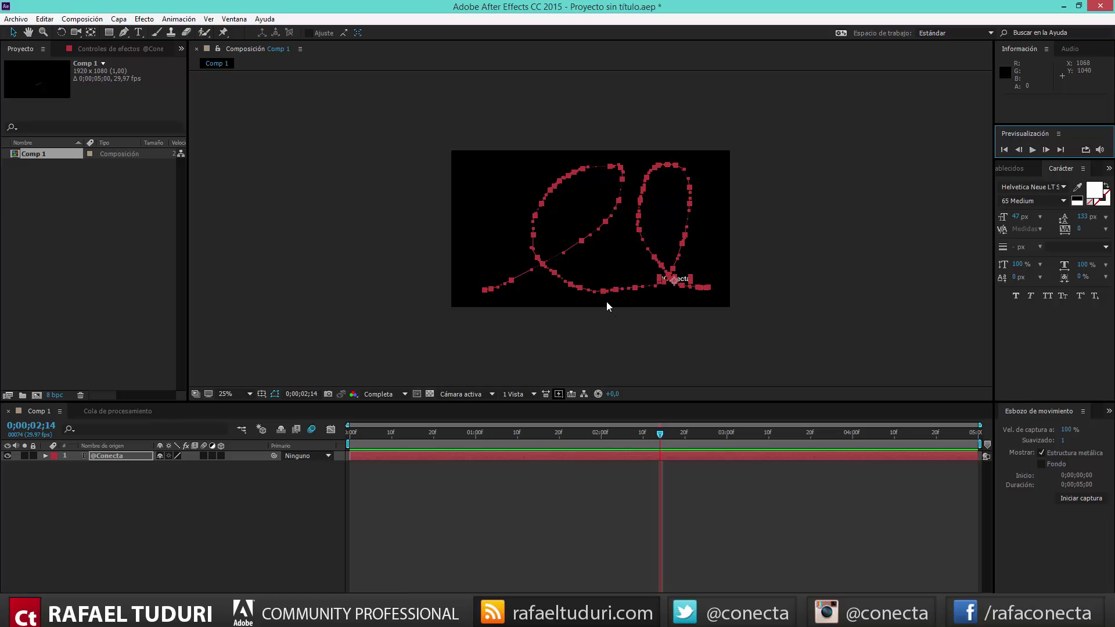
{"action": "key", "text": "ctrl+z"}
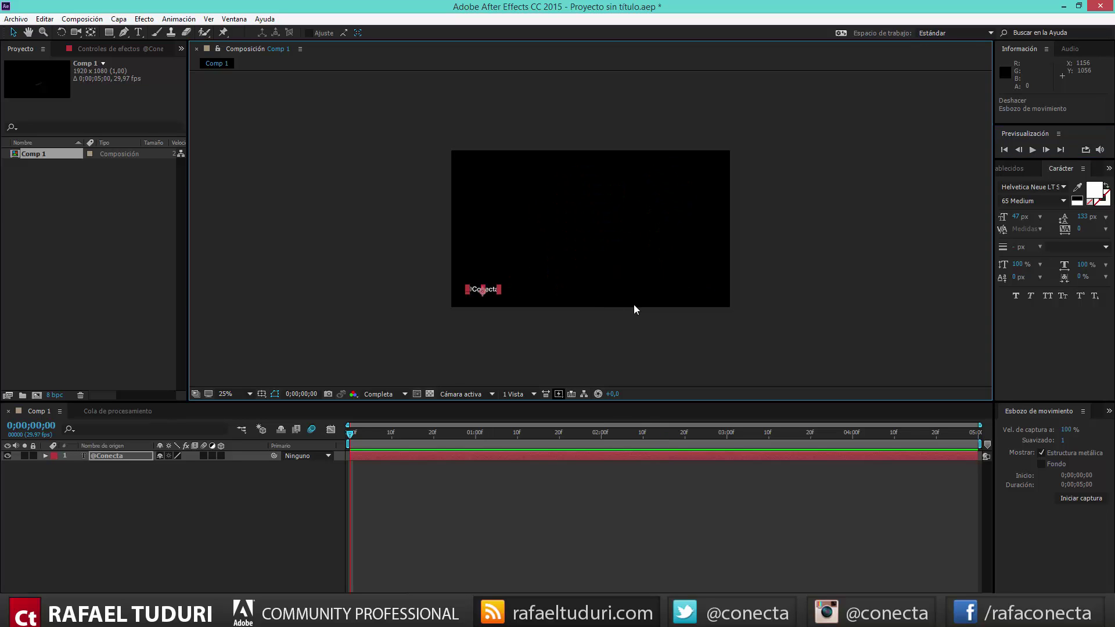
{"action": "left_click", "coordinate": [1064, 440]}
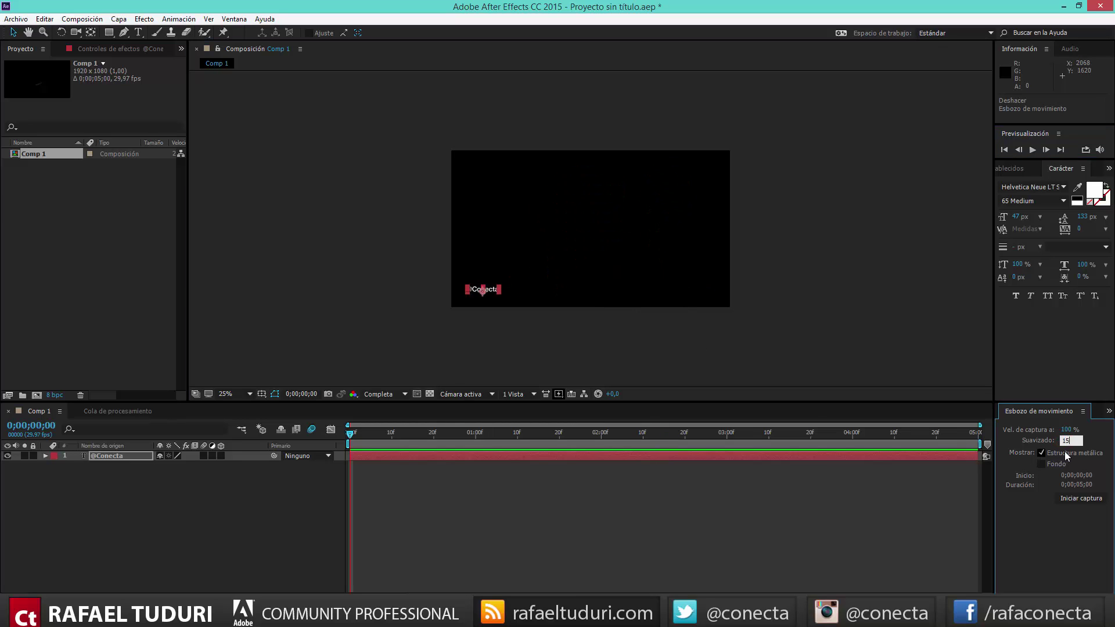
{"action": "type", "text": "15"}
{"action": "left_click", "coordinate": [1072, 500]}
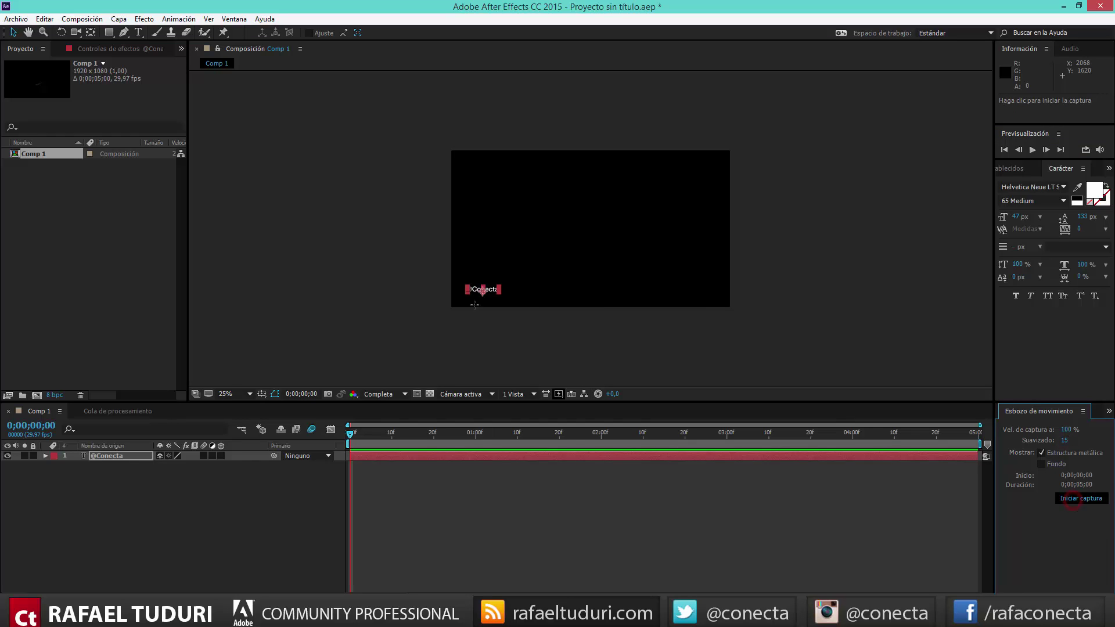
{"action": "mouse_move", "coordinate": [482, 289]}
{"action": "left_mouse_down"}
{"action": "mouse_move", "coordinate": [554, 258]}
{"action": "mouse_move", "coordinate": [574, 214]}
{"action": "mouse_move", "coordinate": [565, 195]}
{"action": "mouse_move", "coordinate": [532, 198]}
{"action": "mouse_move", "coordinate": [524, 228]}
{"action": "mouse_move", "coordinate": [561, 264]}
{"action": "mouse_move", "coordinate": [585, 273]}
{"action": "mouse_move", "coordinate": [639, 260]}
{"action": "mouse_move", "coordinate": [655, 223]}
{"action": "mouse_move", "coordinate": [638, 207]}
{"action": "mouse_move", "coordinate": [614, 213]}
{"action": "mouse_move", "coordinate": [611, 245]}
{"action": "mouse_move", "coordinate": [636, 275]}
{"action": "mouse_move", "coordinate": [699, 282]}
{"action": "left_mouse_up"}
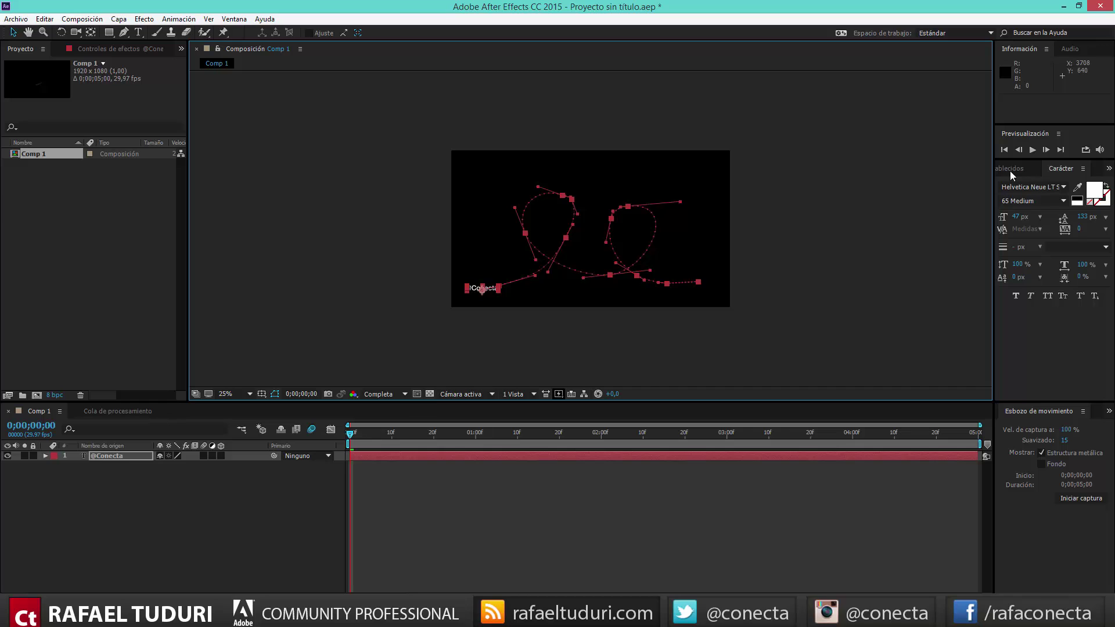
{"action": "left_click", "coordinate": [1033, 150]}
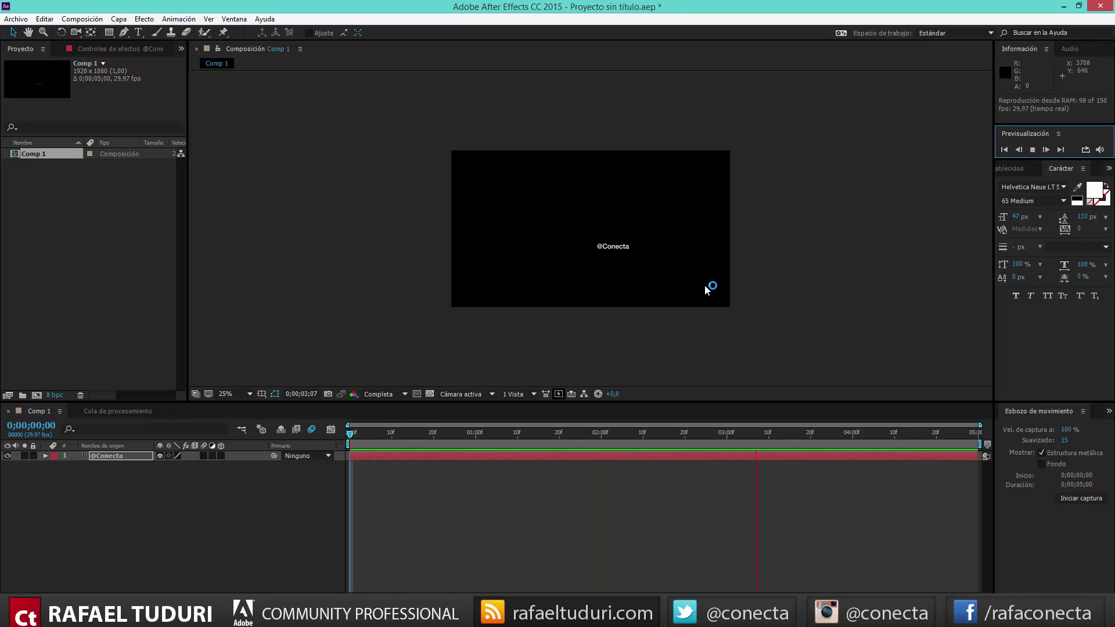
{"action": "left_click", "coordinate": [1033, 151]}
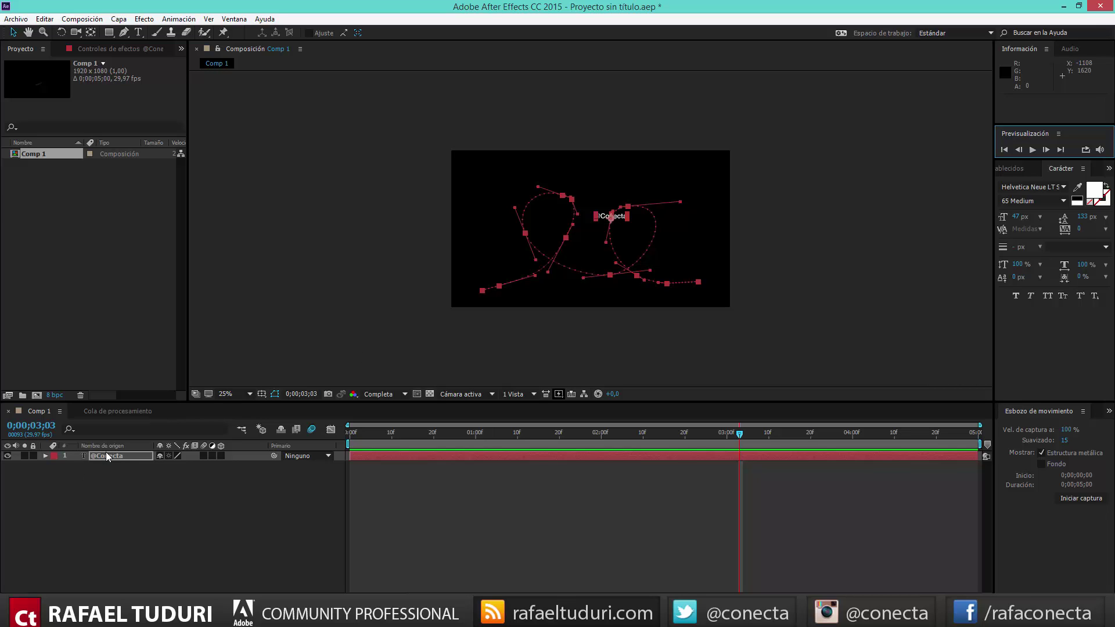
{"action": "key", "text": "u"}
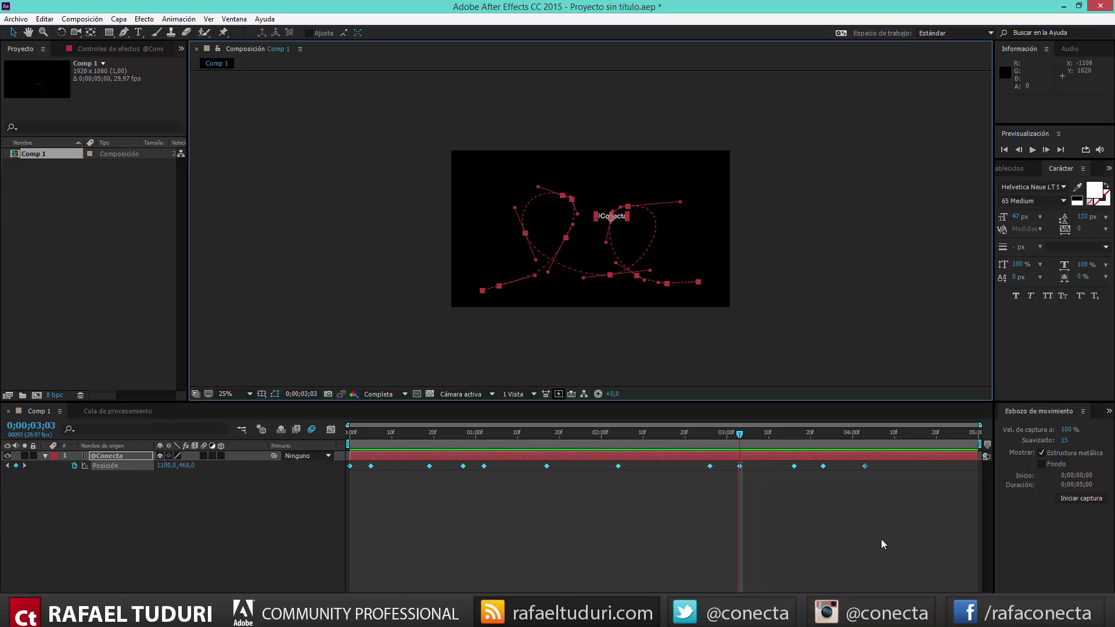
{"action": "right_click", "coordinate": [795, 466]}
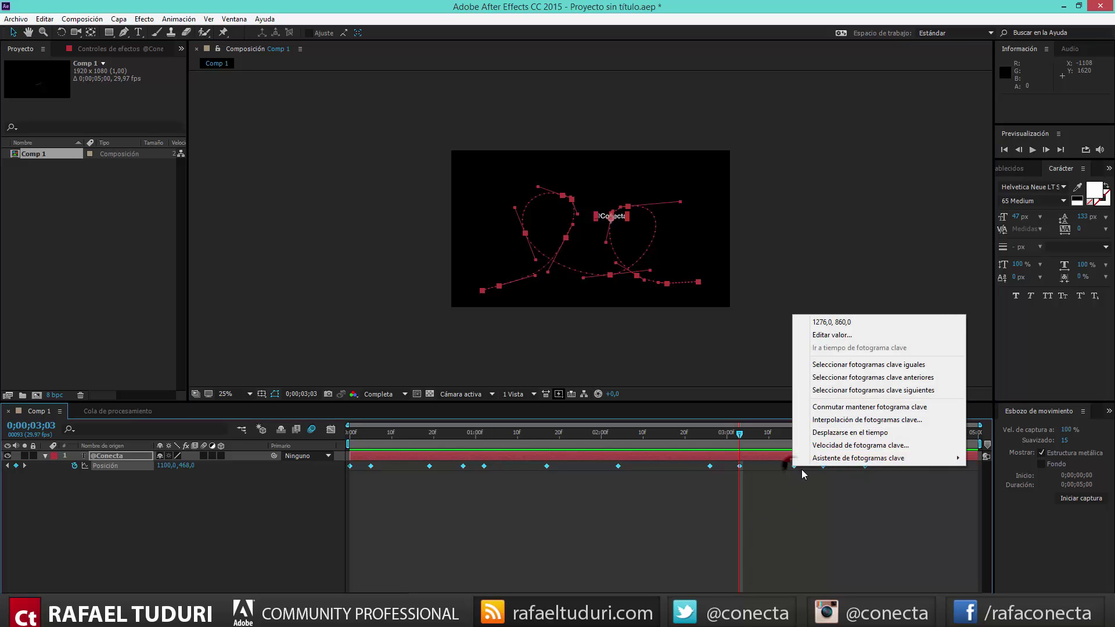
{"action": "left_click", "coordinate": [842, 438]}
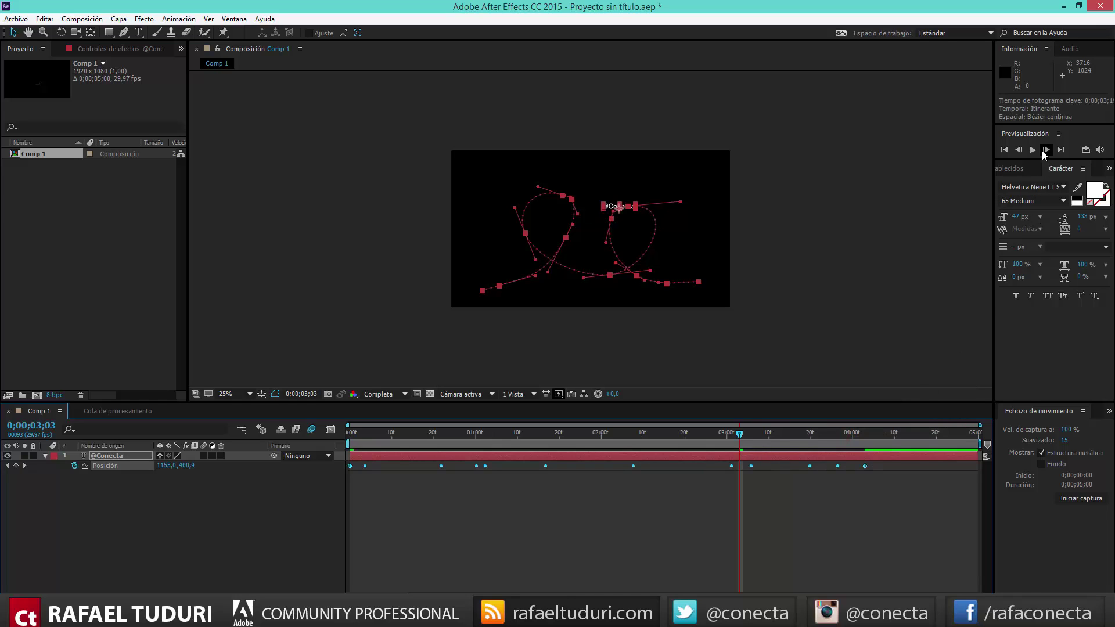
{"action": "left_click", "coordinate": [1004, 149]}
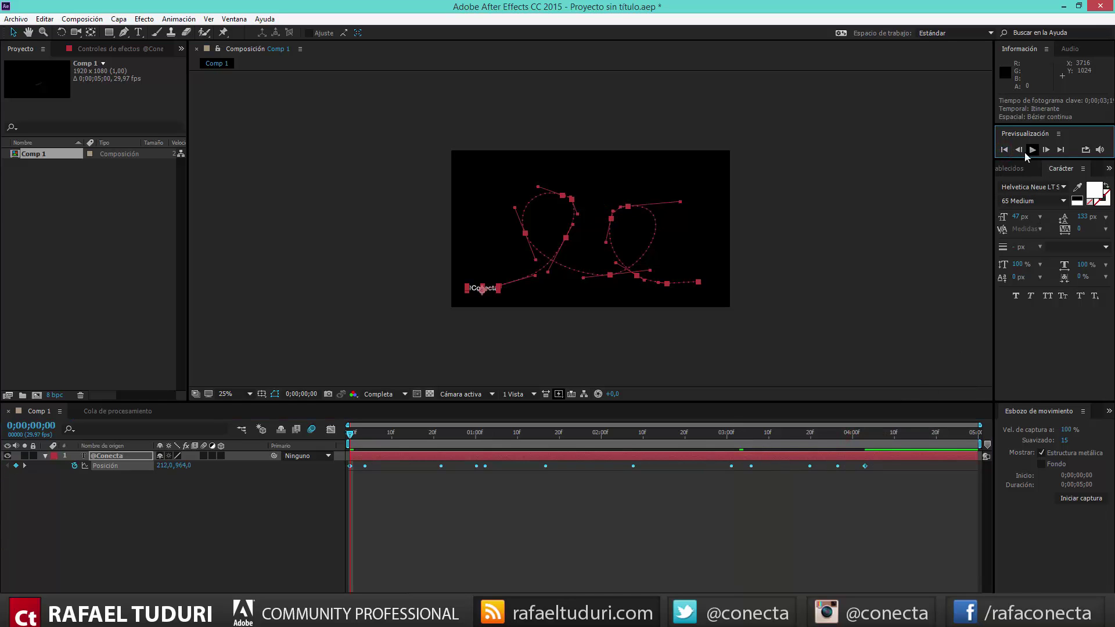
{"action": "left_click", "coordinate": [1032, 151]}
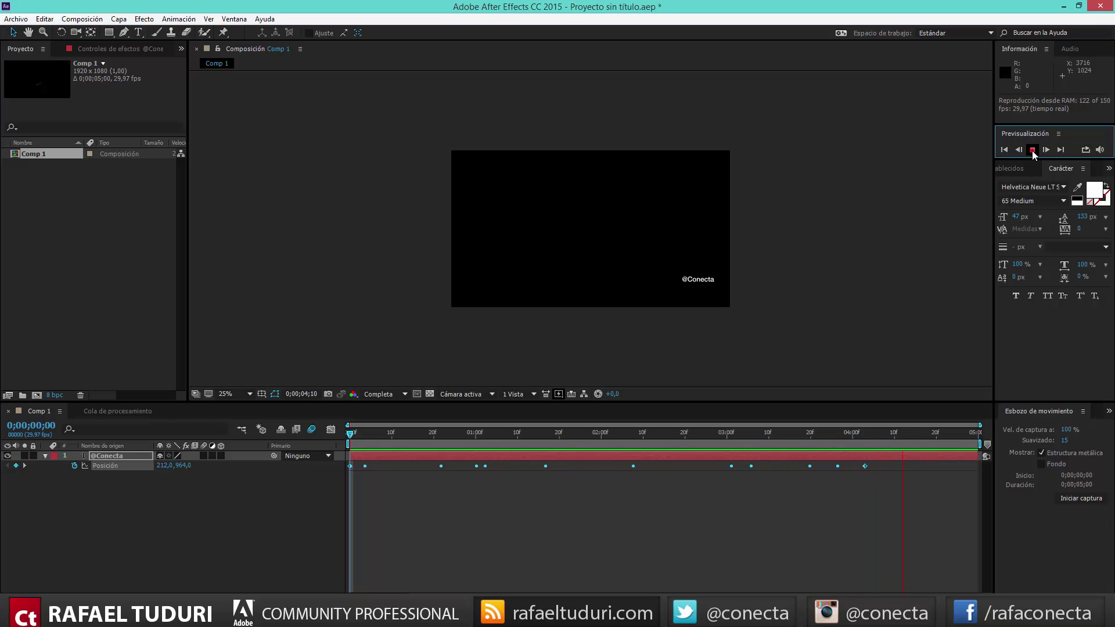
{"action": "left_click", "coordinate": [1032, 151]}
{"action": "left_click", "coordinate": [203, 456]}
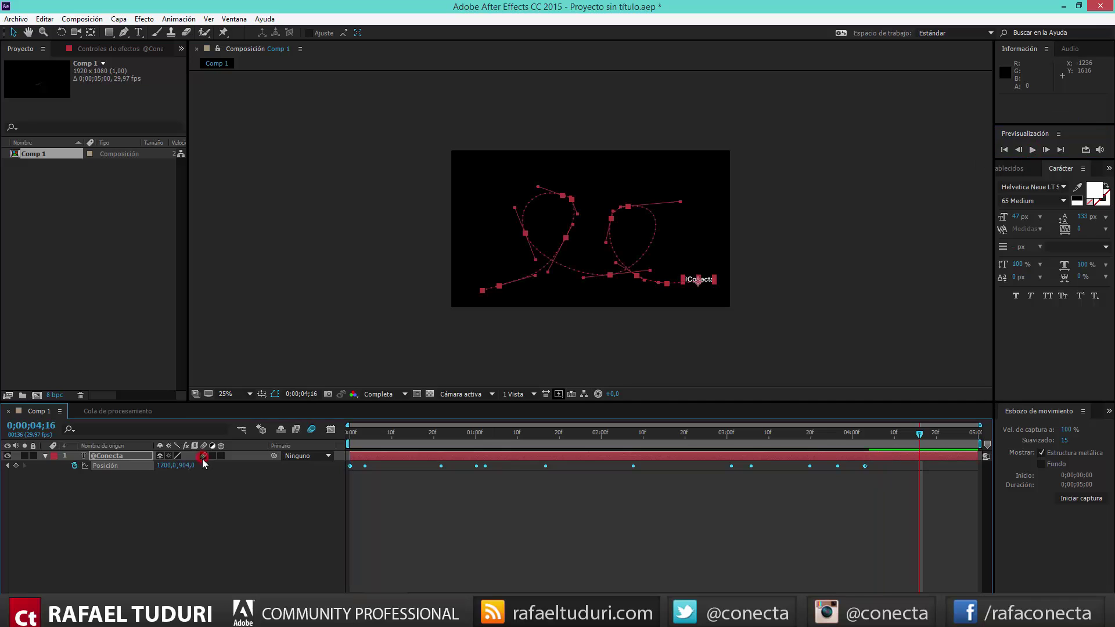
{"action": "right_click", "coordinate": [120, 460]}
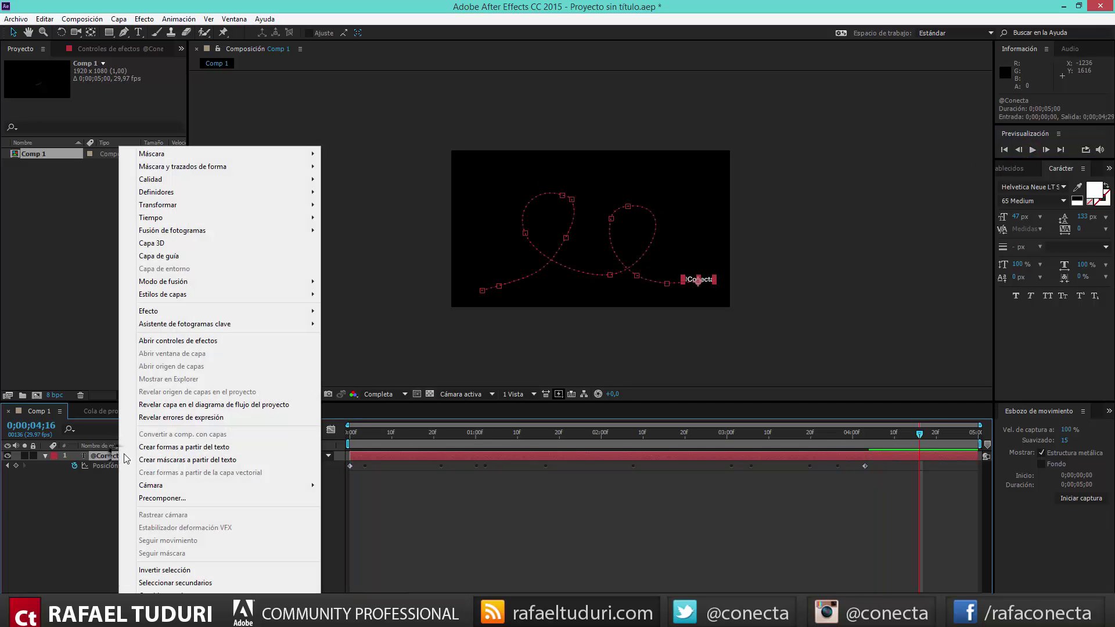
{"action": "mouse_move", "coordinate": [212, 210]}
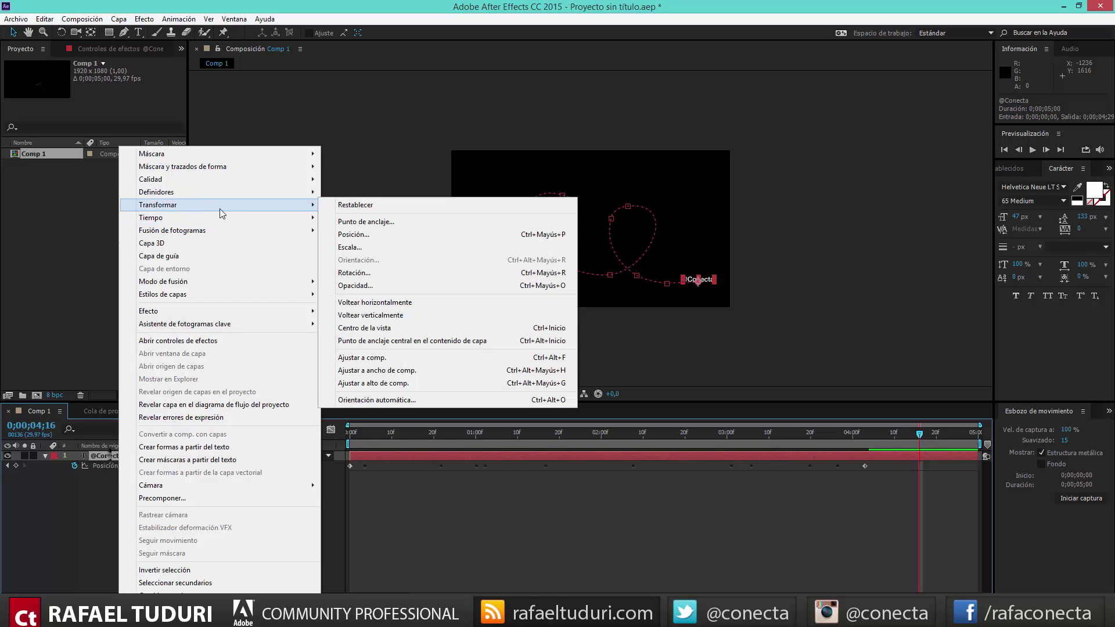
{"action": "left_click", "coordinate": [404, 400]}
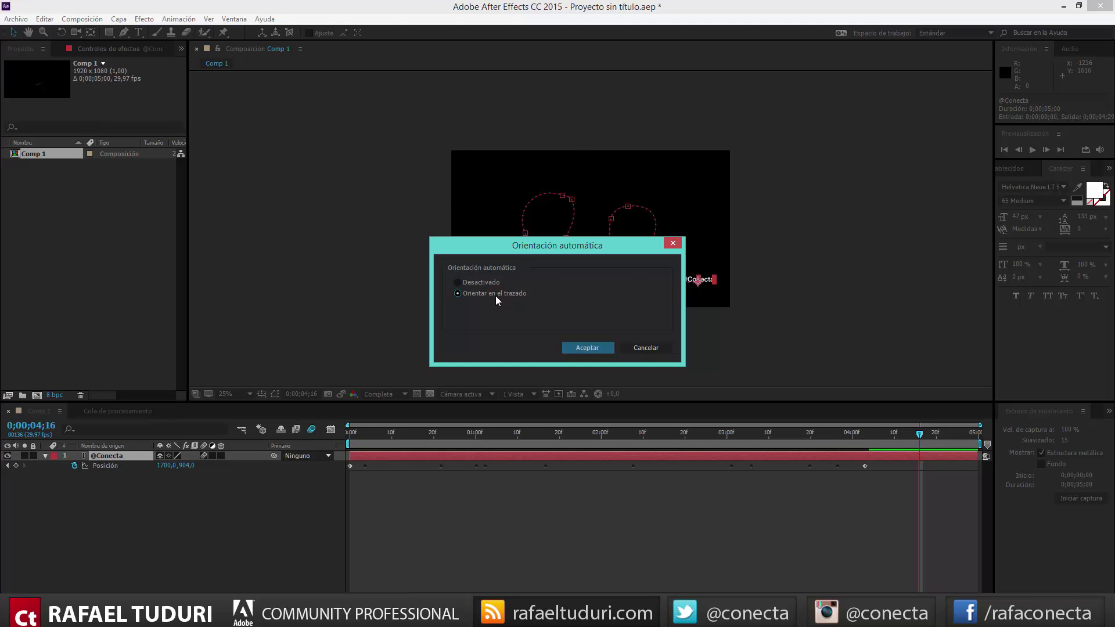
{"action": "left_click", "coordinate": [588, 349]}
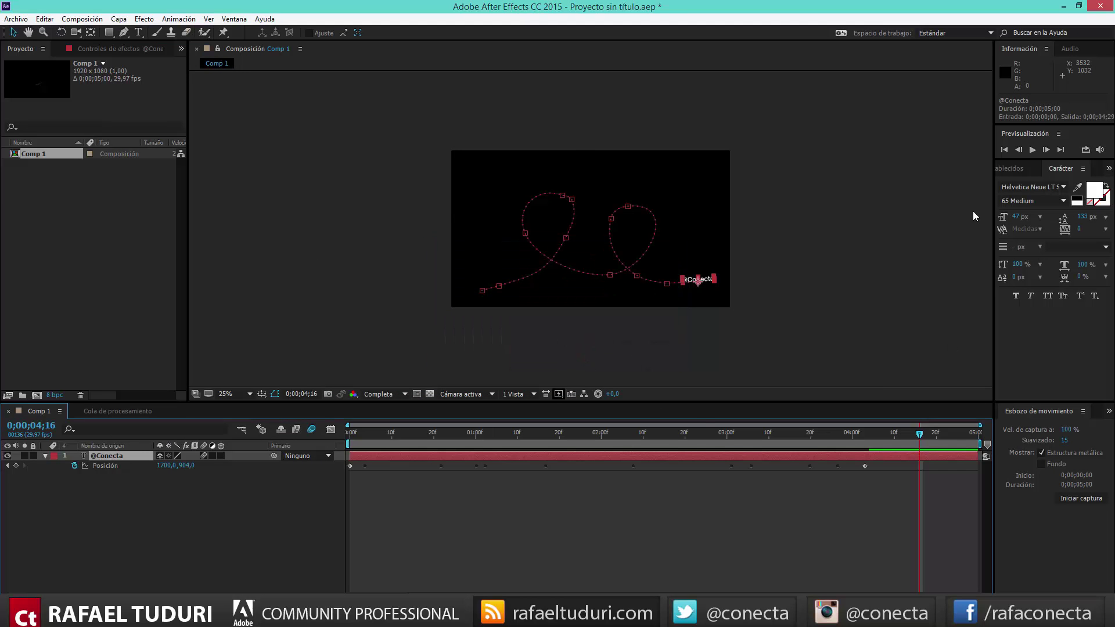
{"action": "left_click", "coordinate": [1032, 150]}
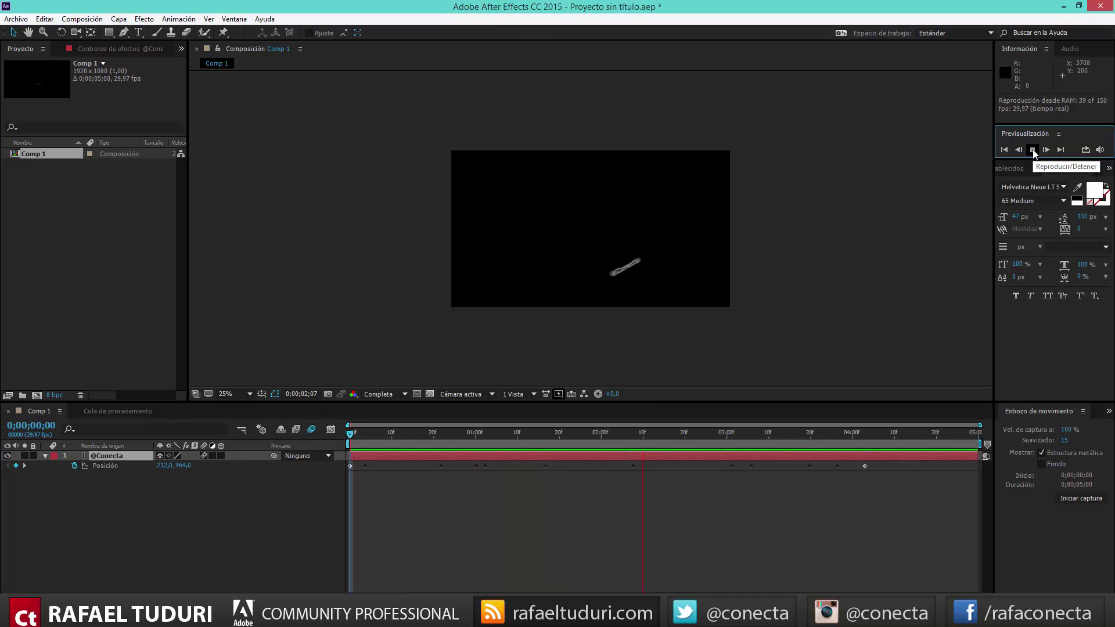
{"action": "left_click", "coordinate": [1032, 150]}
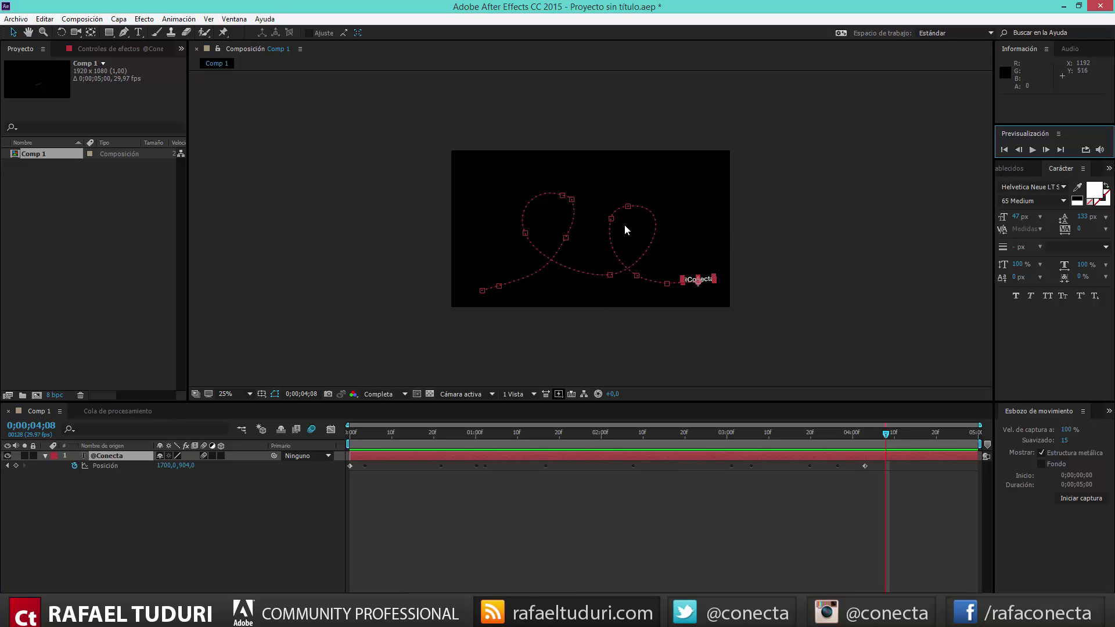
Step: Reshape the second loop of the motion path by moving its top vertex up and right and adjusting the nearby curve handle
{"action": "left_click", "coordinate": [627, 208]}
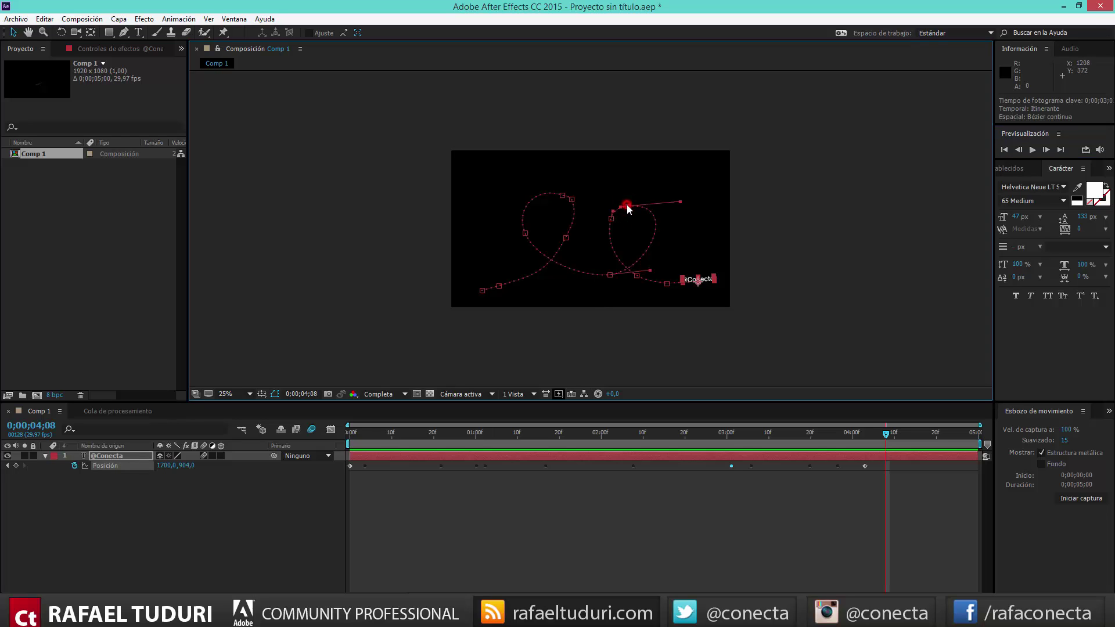
{"action": "mouse_move", "coordinate": [627, 207]}
{"action": "left_mouse_down"}
{"action": "mouse_move", "coordinate": [652, 191]}
{"action": "mouse_move", "coordinate": [621, 197]}
{"action": "left_mouse_up"}
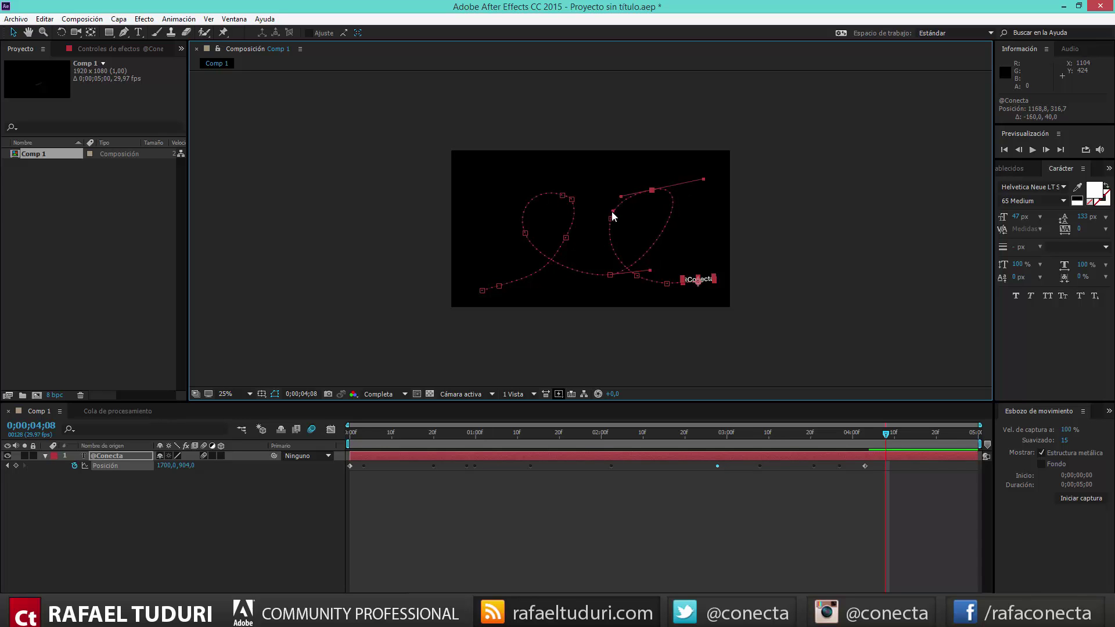
{"action": "left_click_drag", "start_coordinate": [613, 211], "coordinate": [616, 203]}
Step: Edit the position speed graph to raise the final speed and flatten the second keyframe with a long outgoing handle, then preview from the start
{"action": "left_click", "coordinate": [331, 430]}
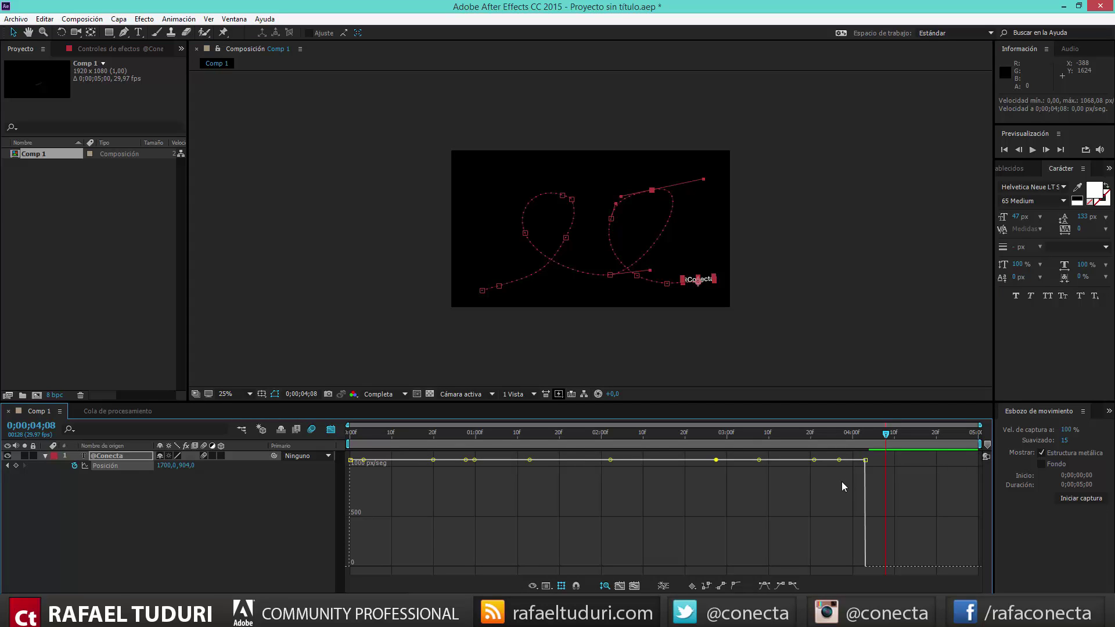
{"action": "left_click_drag", "start_coordinate": [850, 478], "coordinate": [821, 462]}
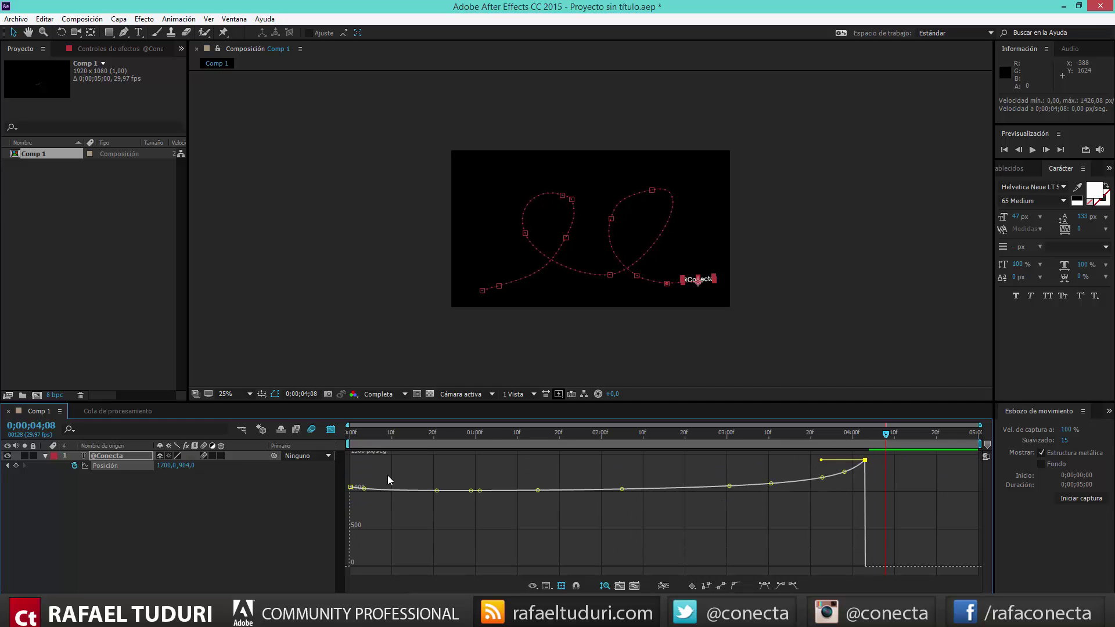
{"action": "left_click", "coordinate": [365, 490]}
{"action": "left_click_drag", "start_coordinate": [365, 490], "coordinate": [595, 562]}
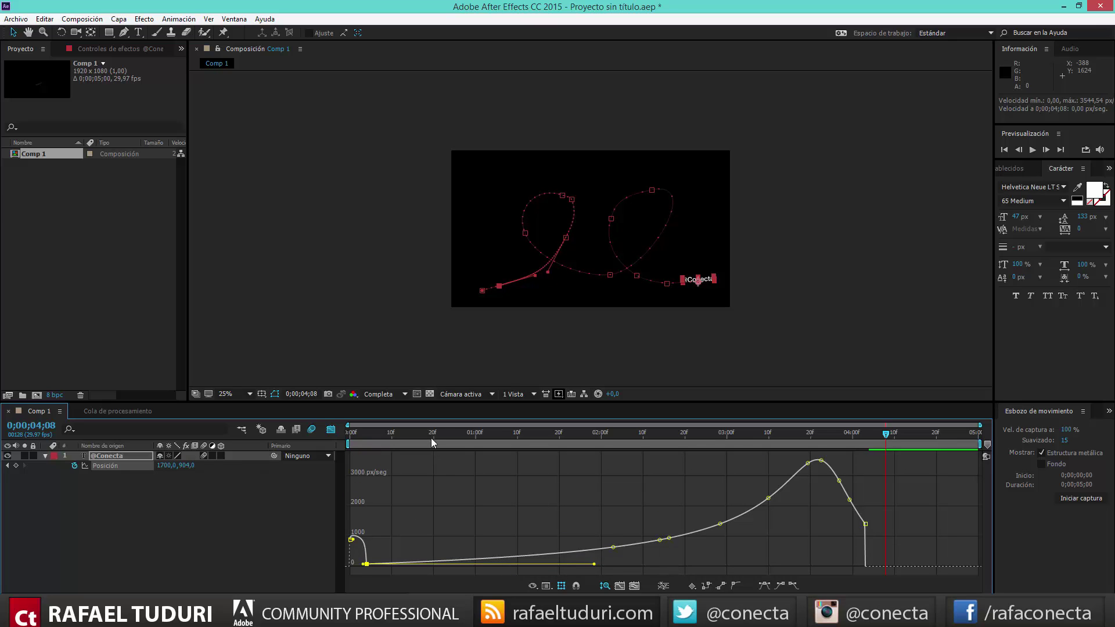
{"action": "left_click_drag", "start_coordinate": [431, 435], "coordinate": [322, 435]}
{"action": "left_click", "coordinate": [1033, 154]}
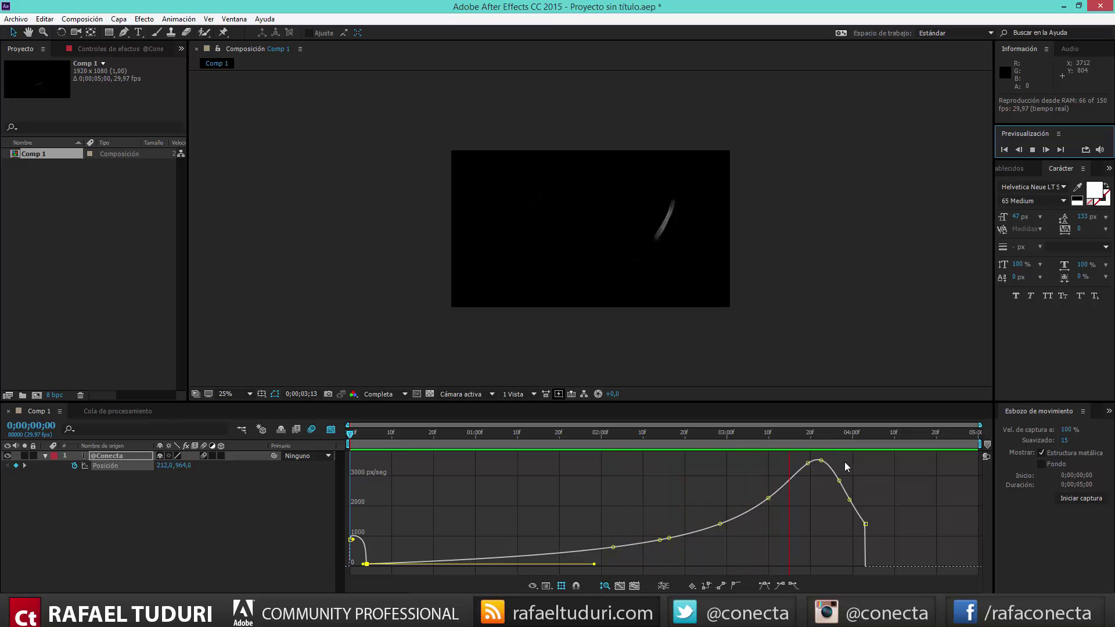
Step: Ease the final position keyframe by lowering its speed to near zero and extending its incoming handle, then stop the preview
{"action": "left_click", "coordinate": [864, 525]}
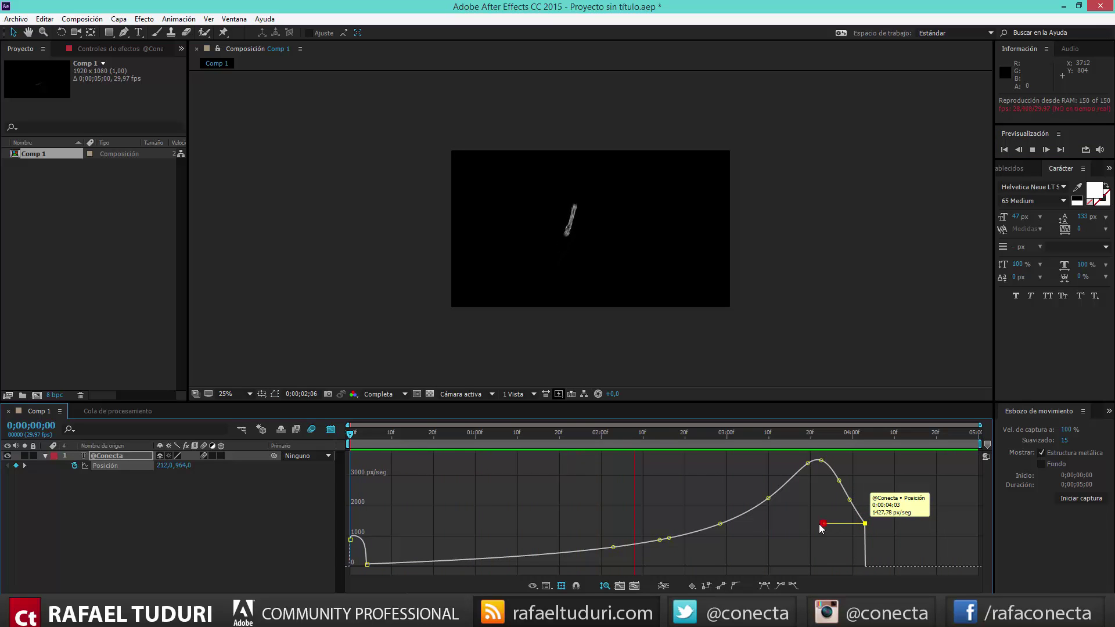
{"action": "left_click_drag", "start_coordinate": [822, 525], "coordinate": [678, 561]}
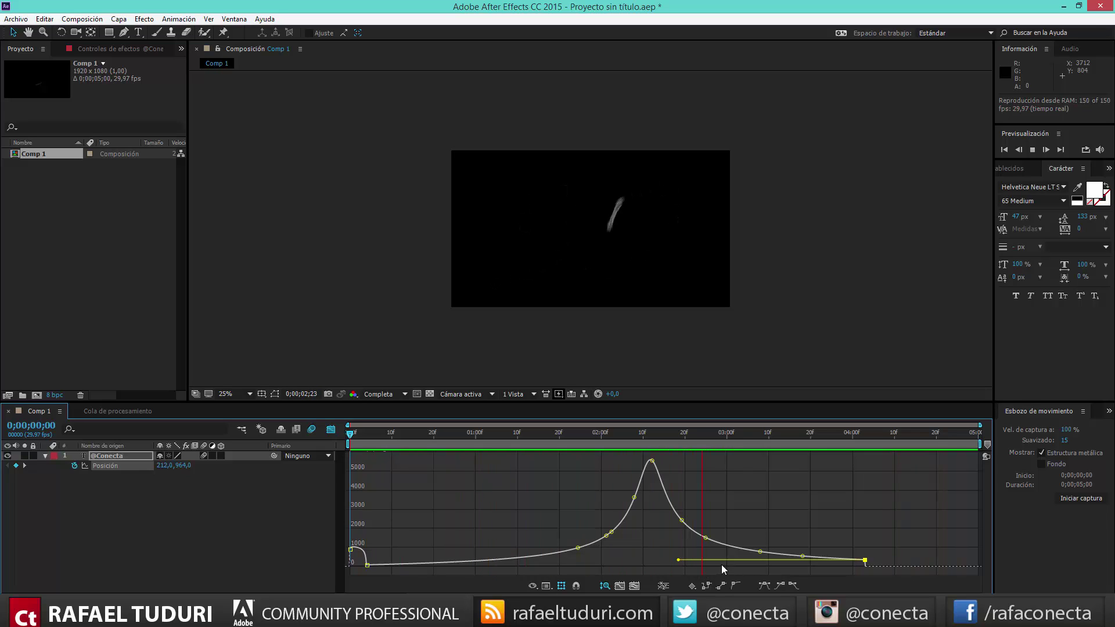
{"action": "left_click", "coordinate": [1032, 150]}
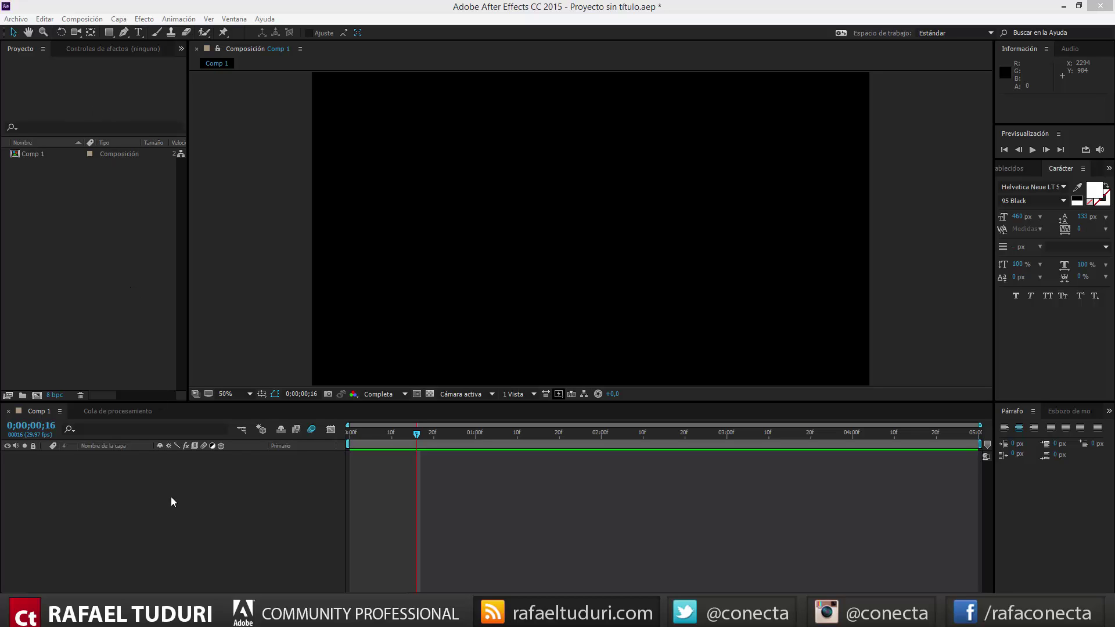
Step: Create a cyan solid layer filling Comp 1
{"action": "right_click", "coordinate": [189, 478]}
{"action": "mouse_move", "coordinate": [215, 489]}
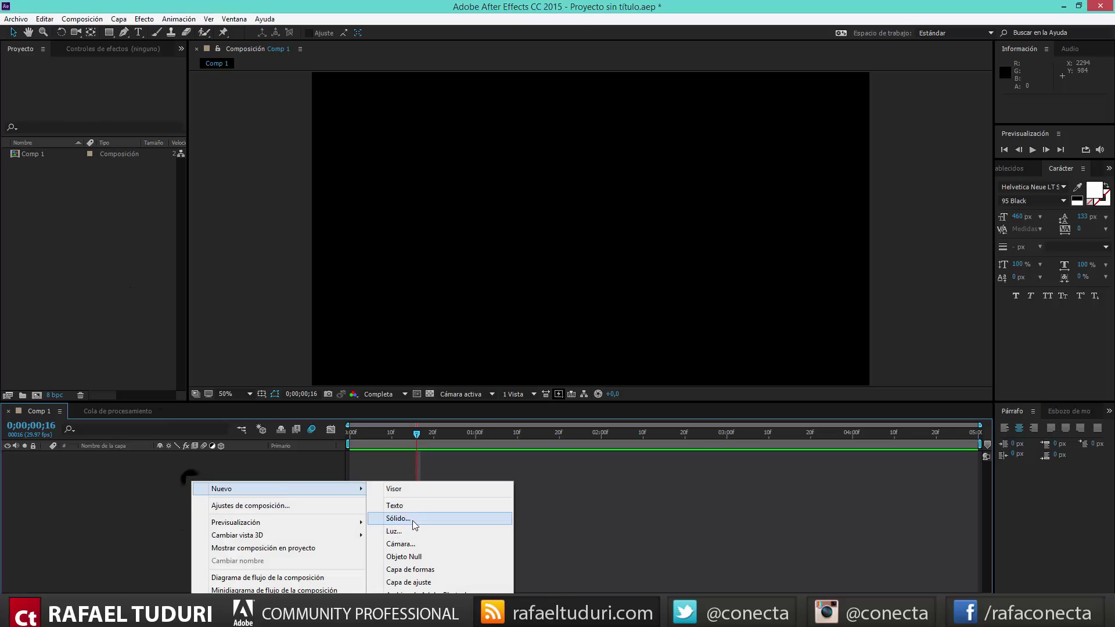
{"action": "left_click", "coordinate": [414, 521]}
{"action": "left_click", "coordinate": [612, 583]}
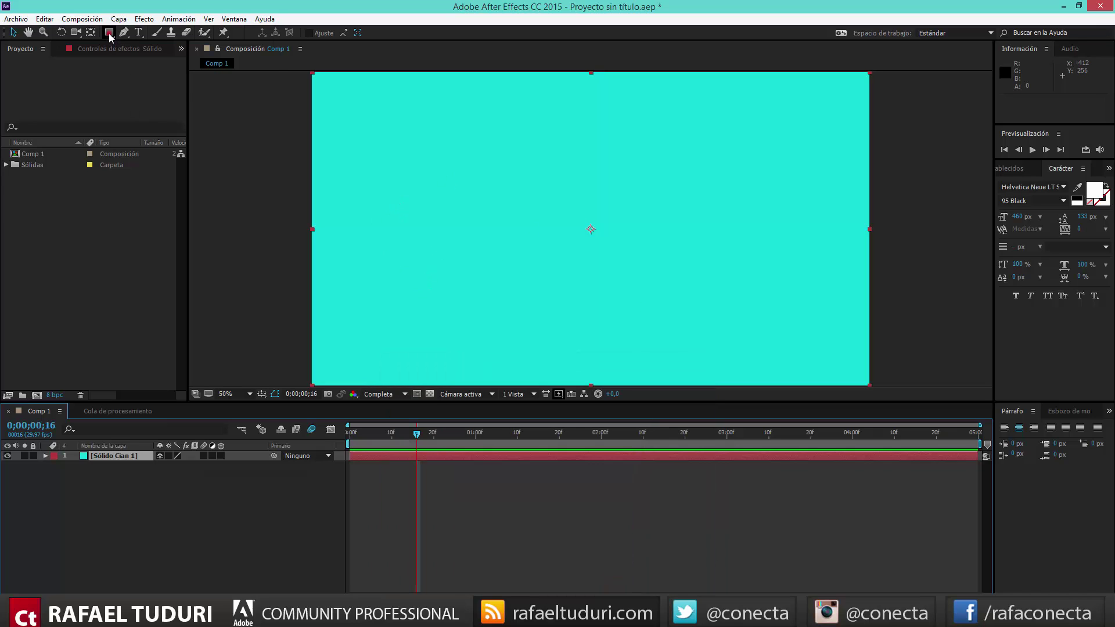
Step: Mask the cyan solid with a circle about 396 px across on its left side and a square about 512 px wide on its right
{"action": "left_click_drag", "start_coordinate": [108, 35], "coordinate": [149, 60]}
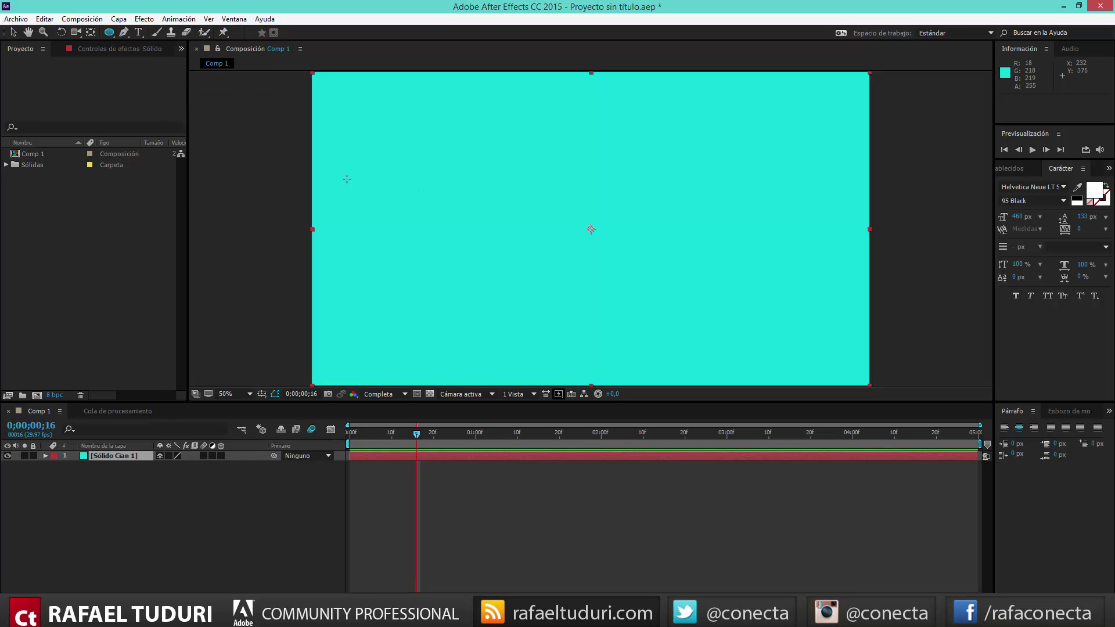
{"action": "left_click_drag", "start_coordinate": [356, 183], "coordinate": [455, 298]}
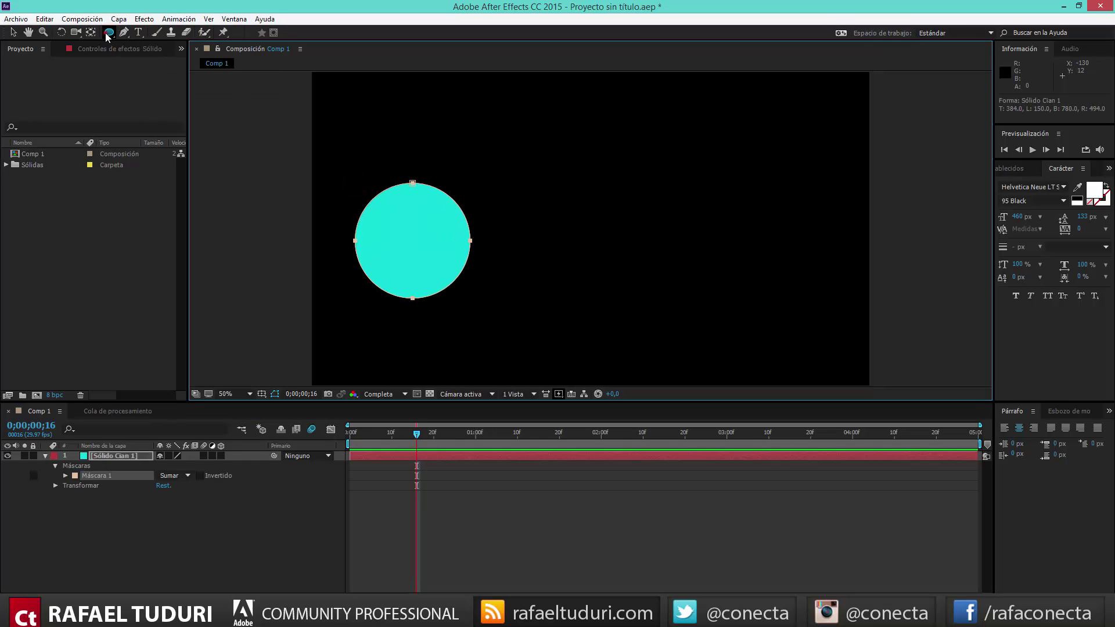
{"action": "left_click_drag", "start_coordinate": [109, 34], "coordinate": [144, 35]}
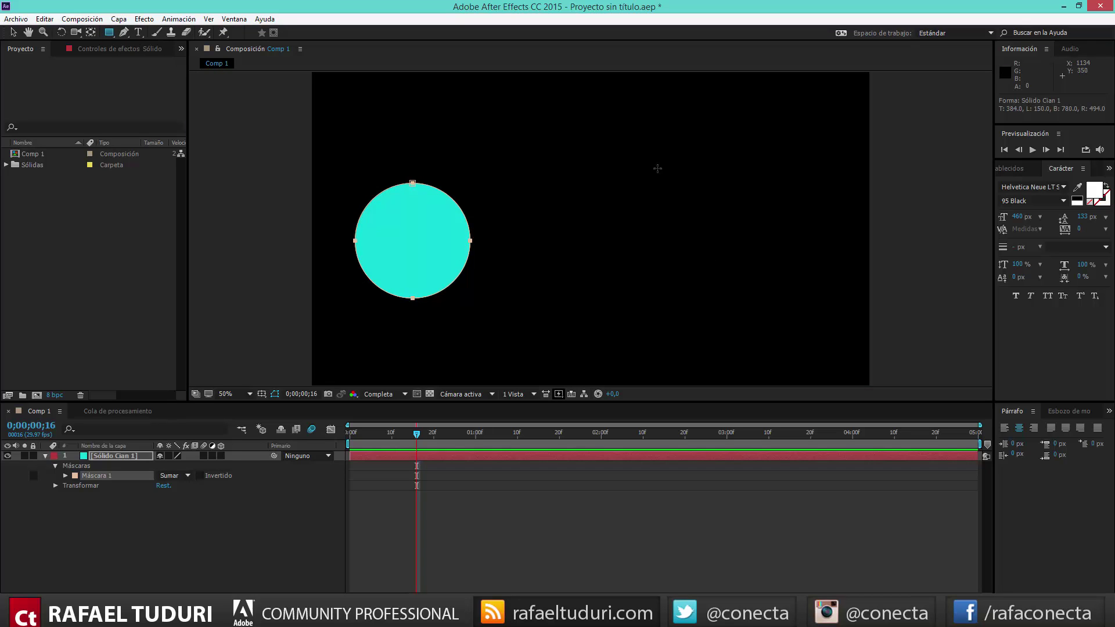
{"action": "left_click_drag", "start_coordinate": [682, 173], "coordinate": [814, 321]}
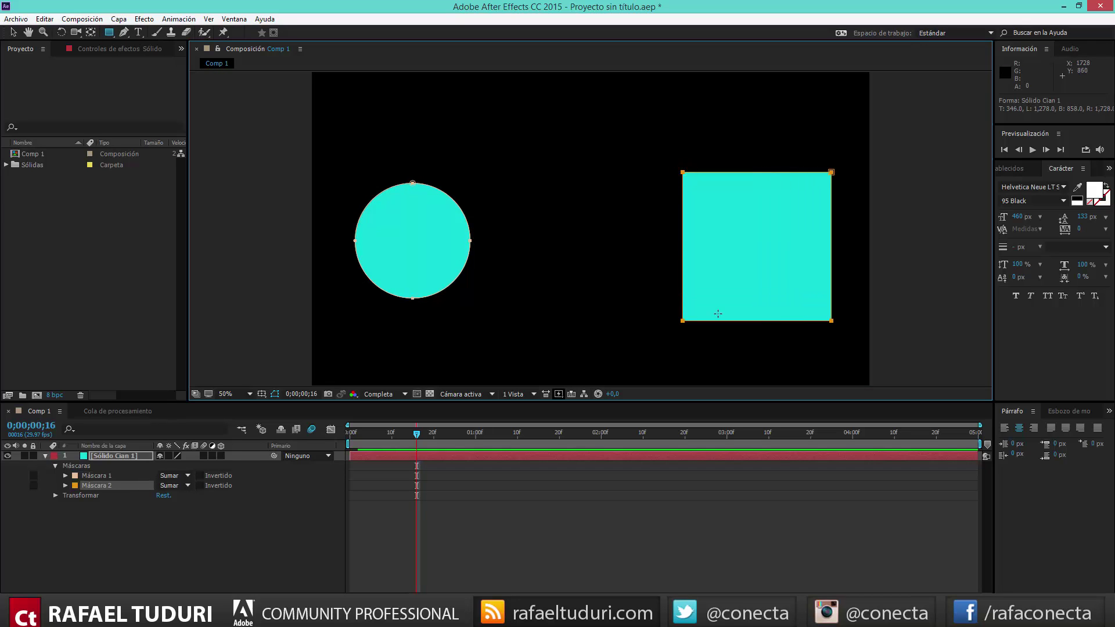
{"action": "left_click", "coordinate": [14, 33]}
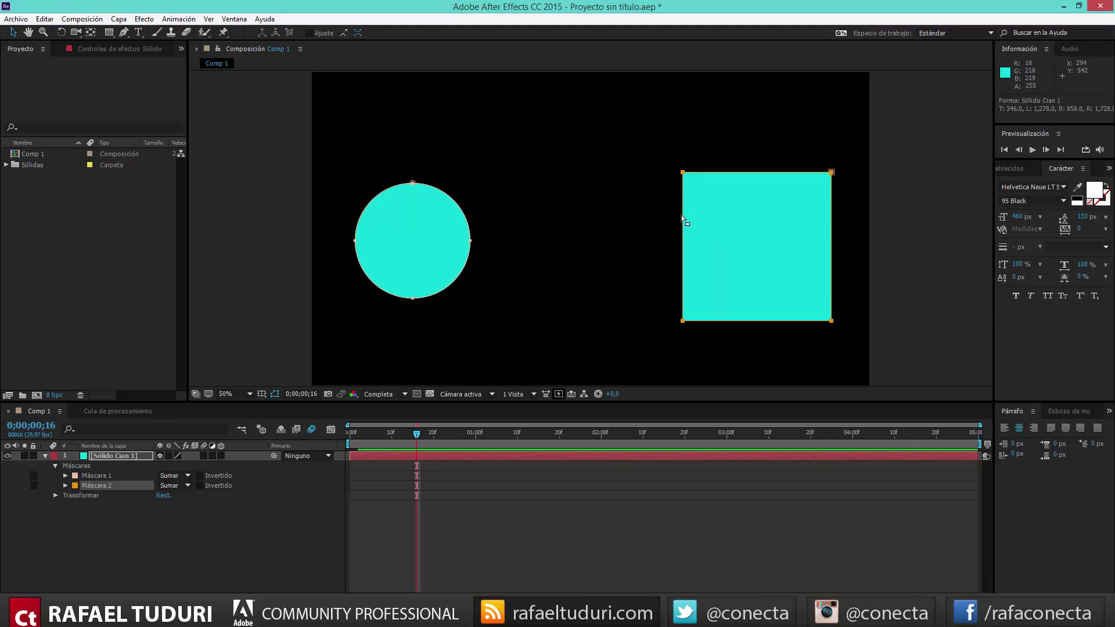
Step: Keyframe the path of Máscara 1 at 0;00;00;00 and the path of Máscara 2 at 0;00;02;00
{"action": "left_click", "coordinate": [64, 476]}
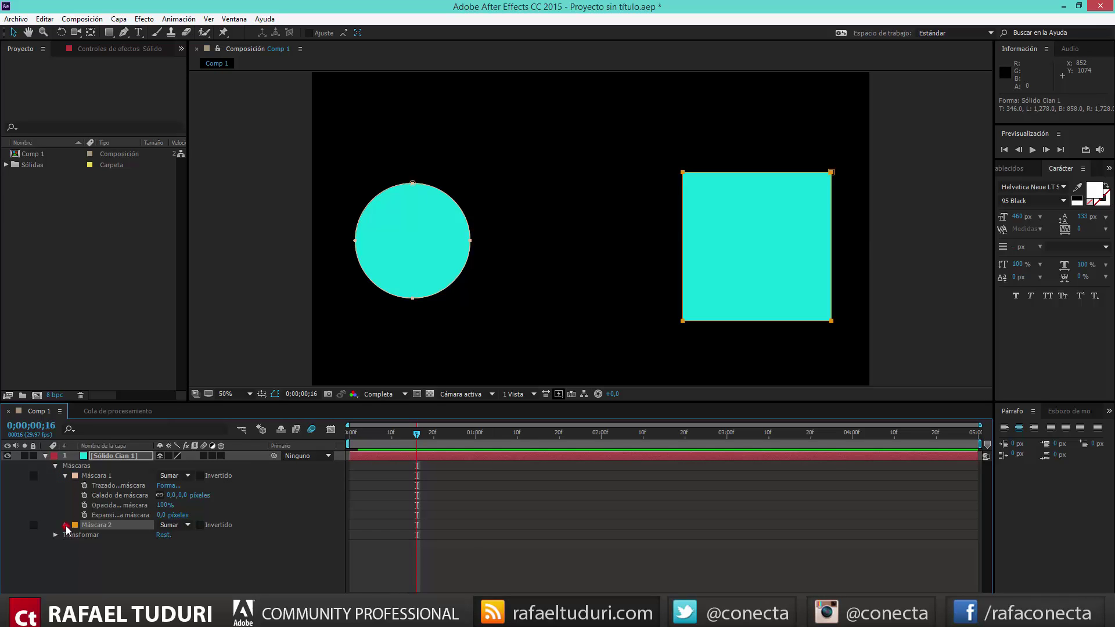
{"action": "left_click", "coordinate": [65, 525]}
{"action": "left_click", "coordinate": [121, 534]}
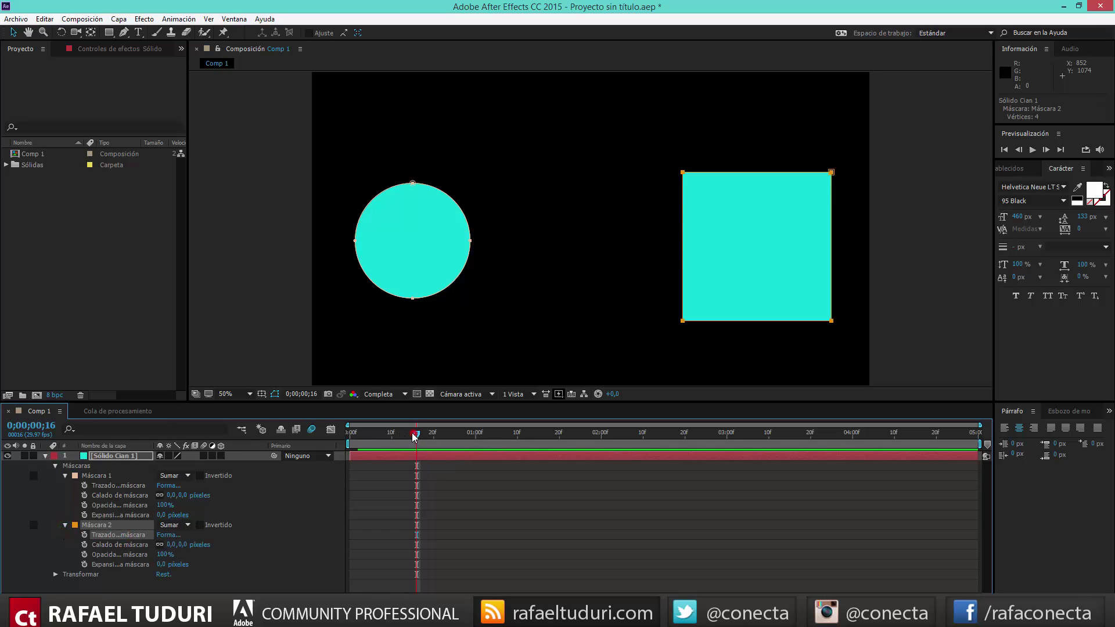
{"action": "left_click_drag", "start_coordinate": [416, 435], "coordinate": [348, 437]}
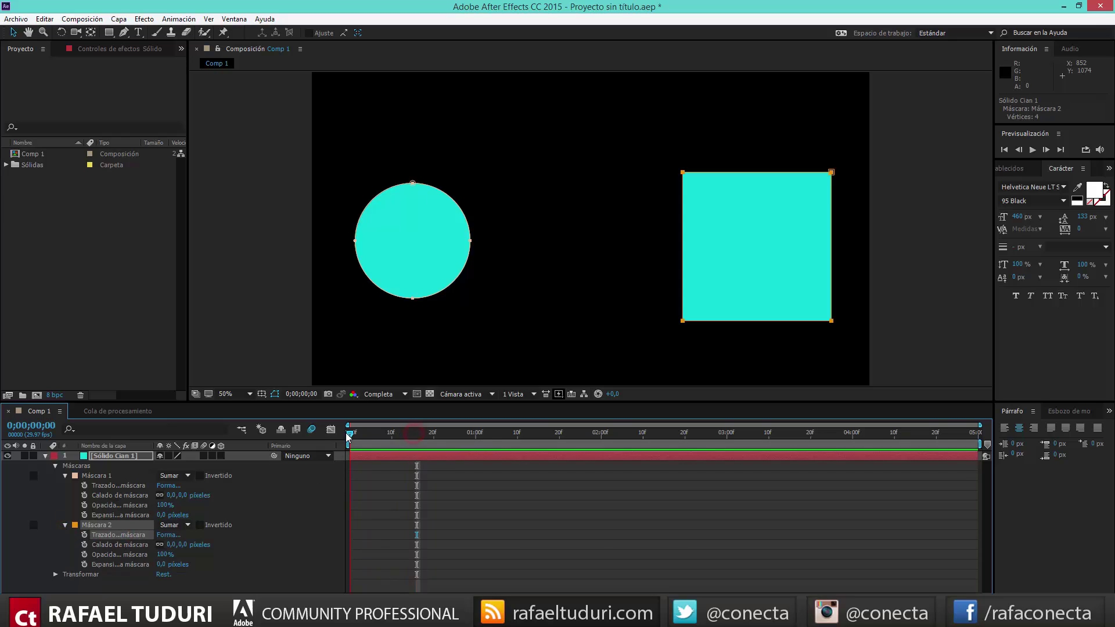
{"action": "left_click", "coordinate": [85, 485]}
{"action": "left_click_drag", "start_coordinate": [351, 435], "coordinate": [604, 446]}
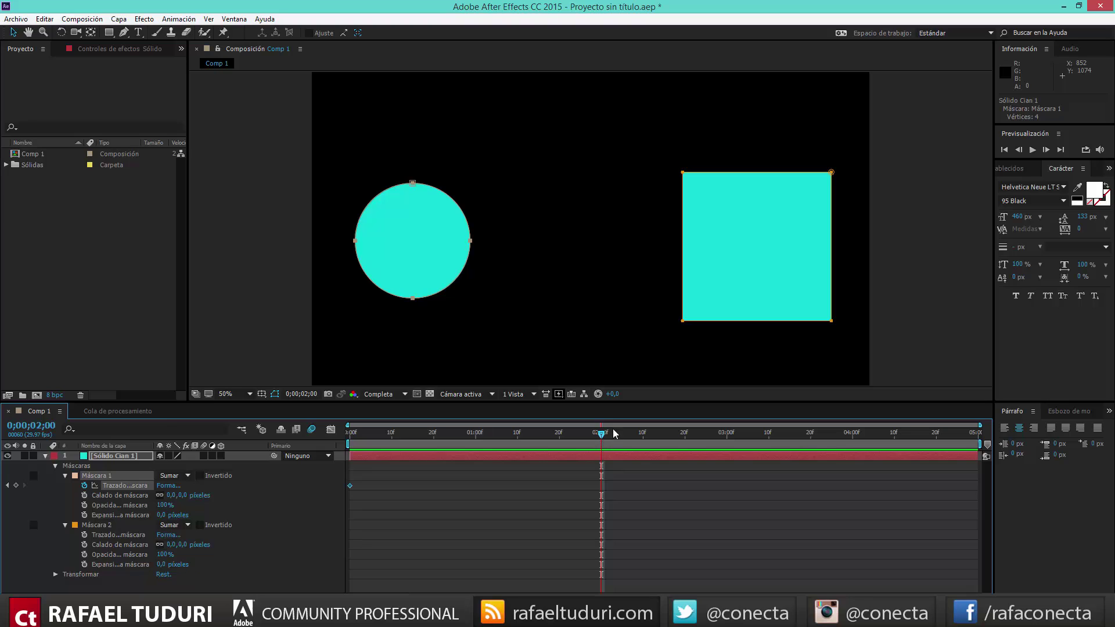
{"action": "left_click", "coordinate": [84, 535]}
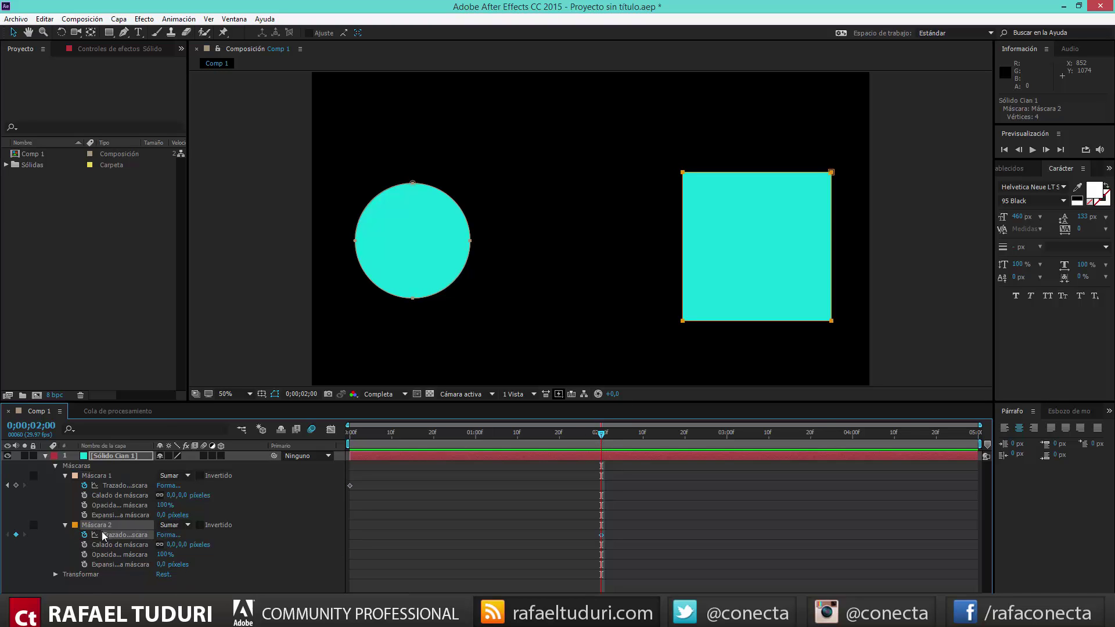
Step: Copy the square mask's path keyframe and paste it into the circle mask, Máscara 1, at 0;00;02;00
{"action": "left_click", "coordinate": [654, 533]}
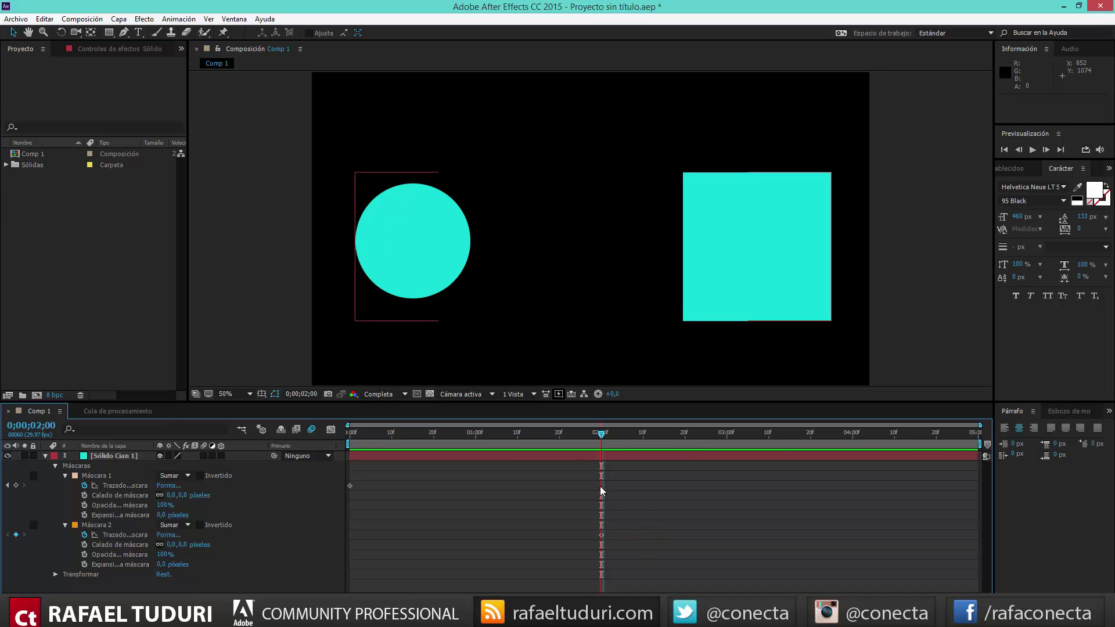
{"action": "left_click_drag", "start_coordinate": [626, 552], "coordinate": [589, 527]}
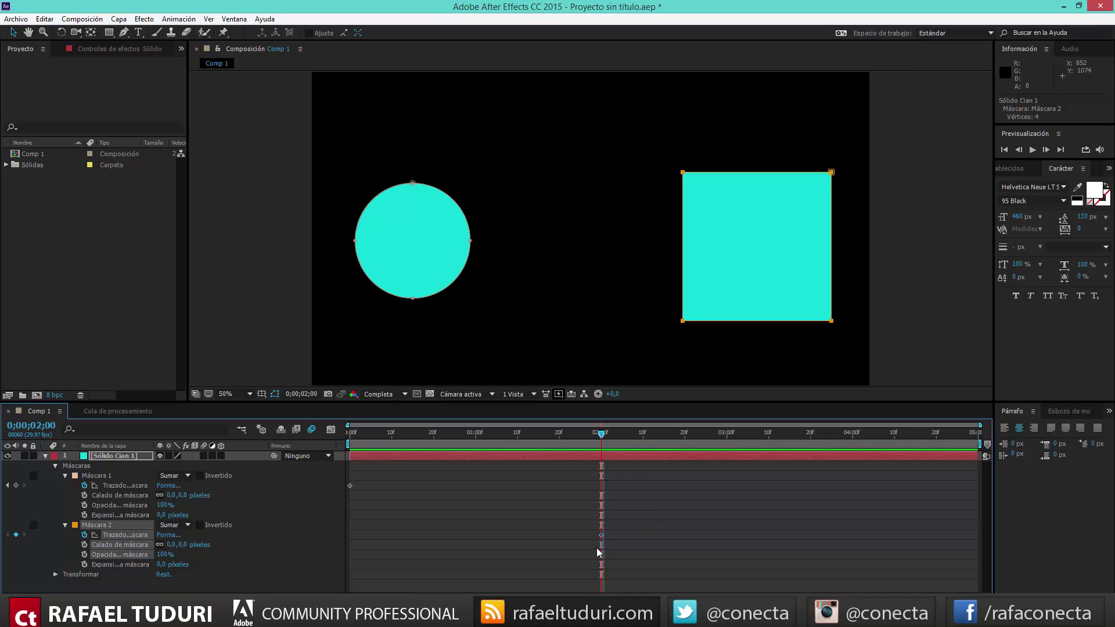
{"action": "key", "text": "ctrl+c"}
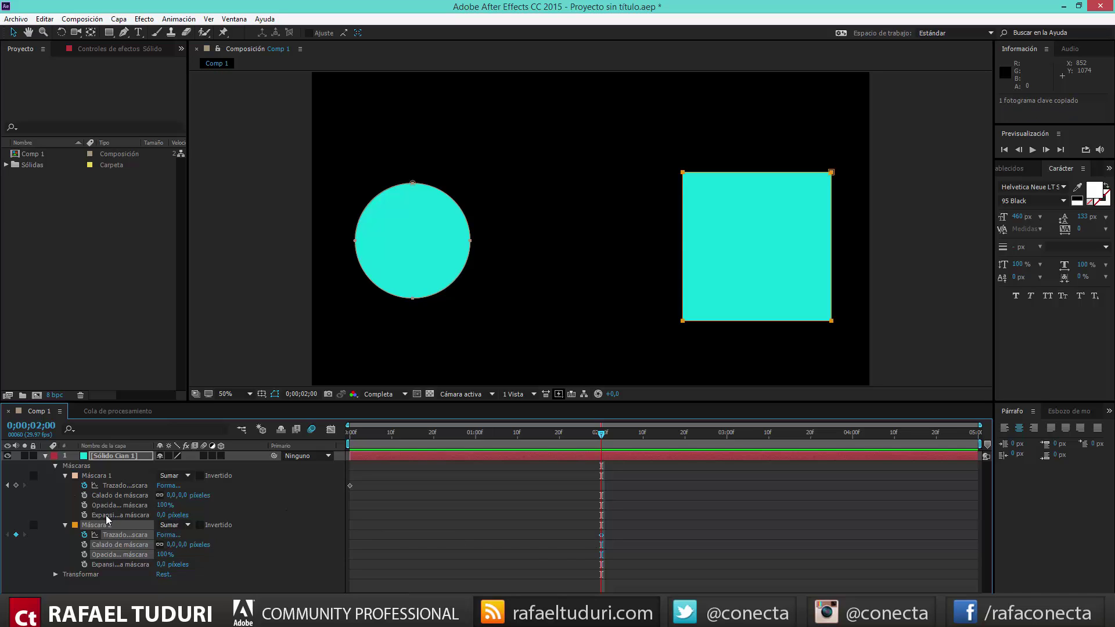
{"action": "left_click", "coordinate": [108, 477]}
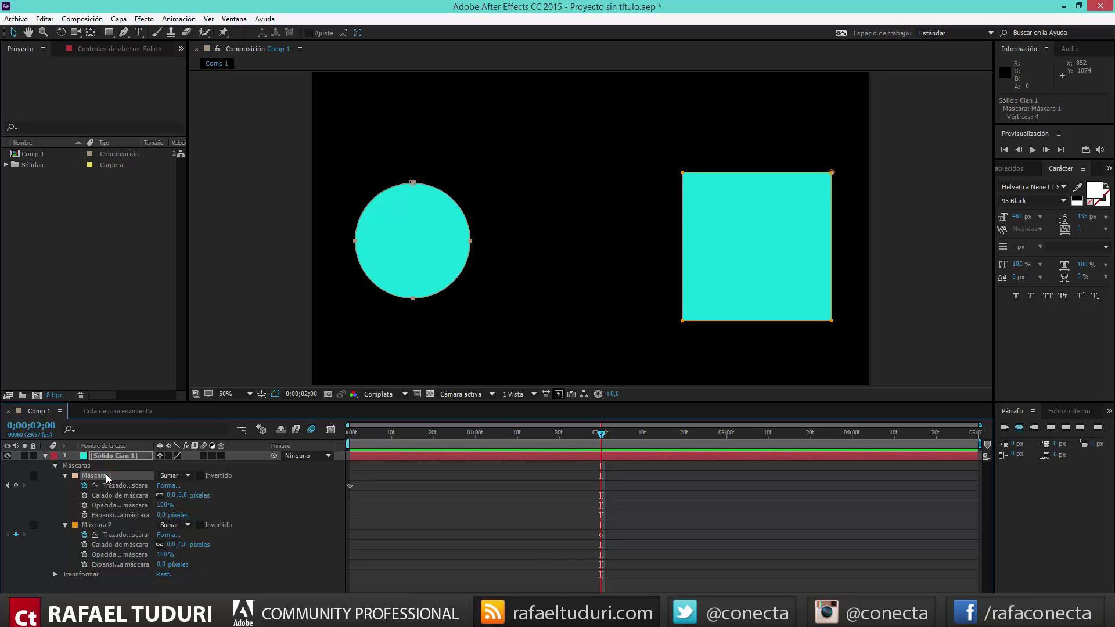
{"action": "key", "text": "ctrl+v"}
Step: Delete Máscara 2 from the cyan solid and scrub through the circle-to-square morph
{"action": "left_click", "coordinate": [106, 526]}
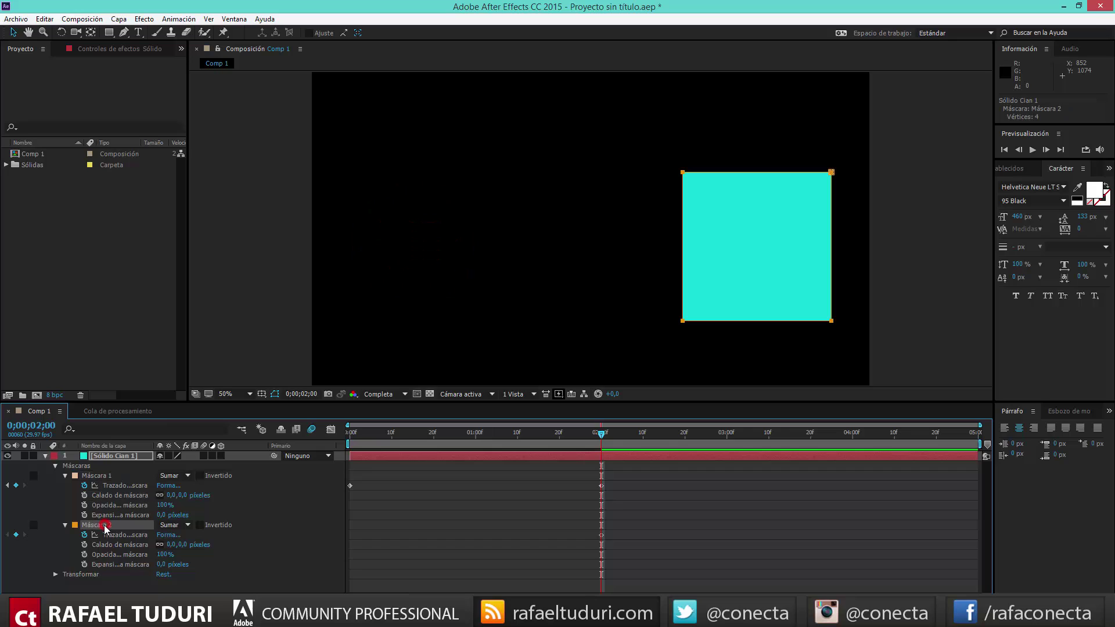
{"action": "key", "text": "Delete"}
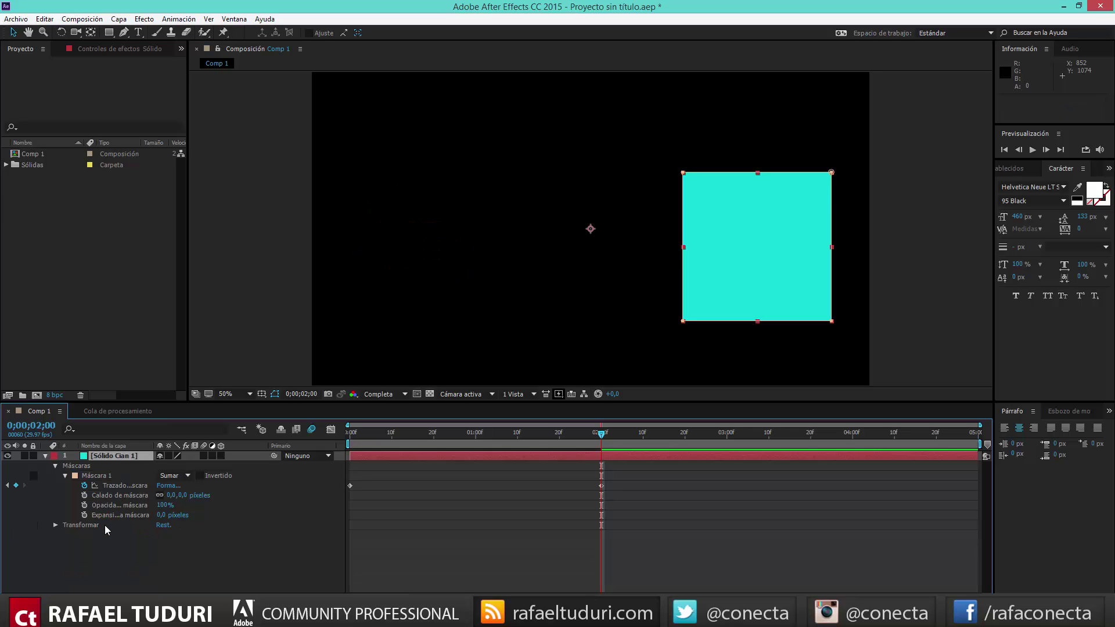
{"action": "left_click_drag", "start_coordinate": [427, 436], "coordinate": [598, 442]}
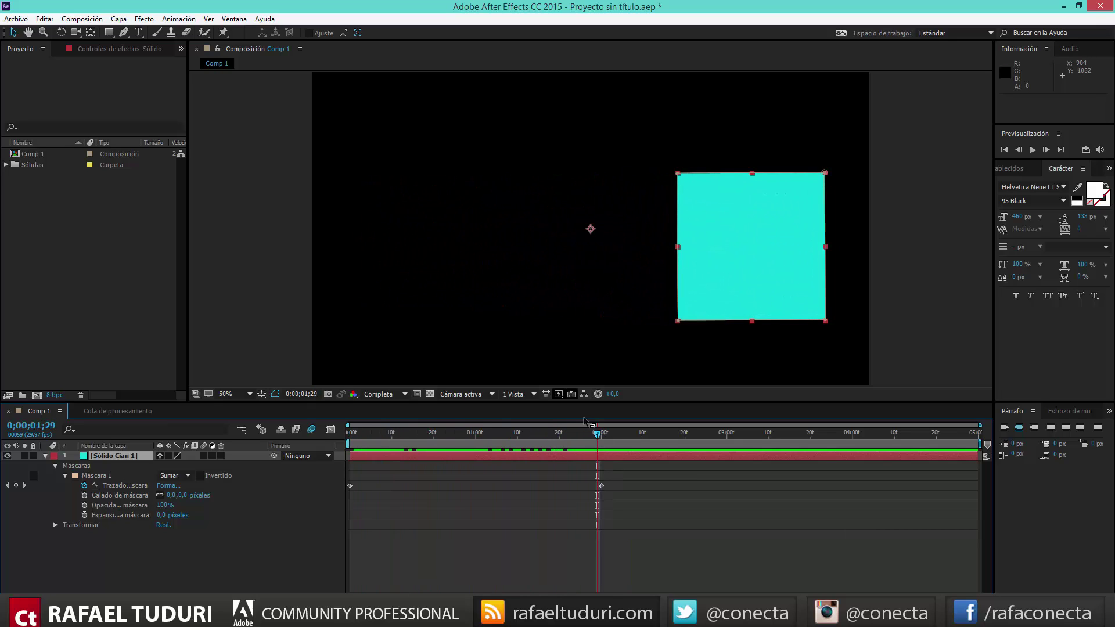
Step: Add a mask path keyframe at 0;00;01;00, then pull the shape's upper-right vertex upward and lengthen its curve handle
{"action": "left_click_drag", "start_coordinate": [597, 432], "coordinate": [475, 433]}
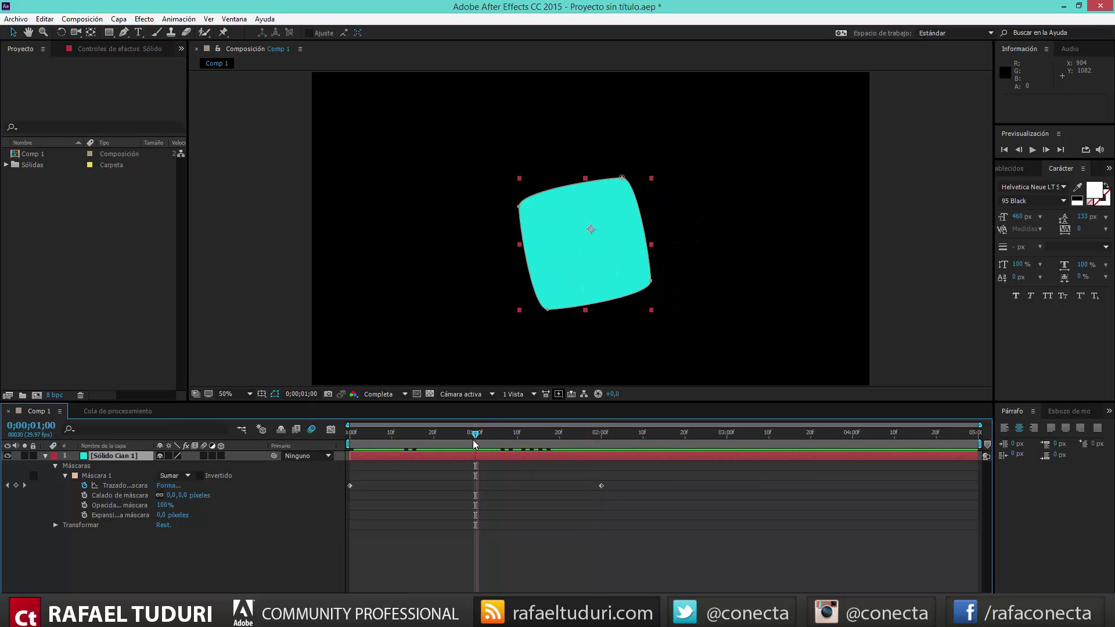
{"action": "left_click", "coordinate": [15, 486]}
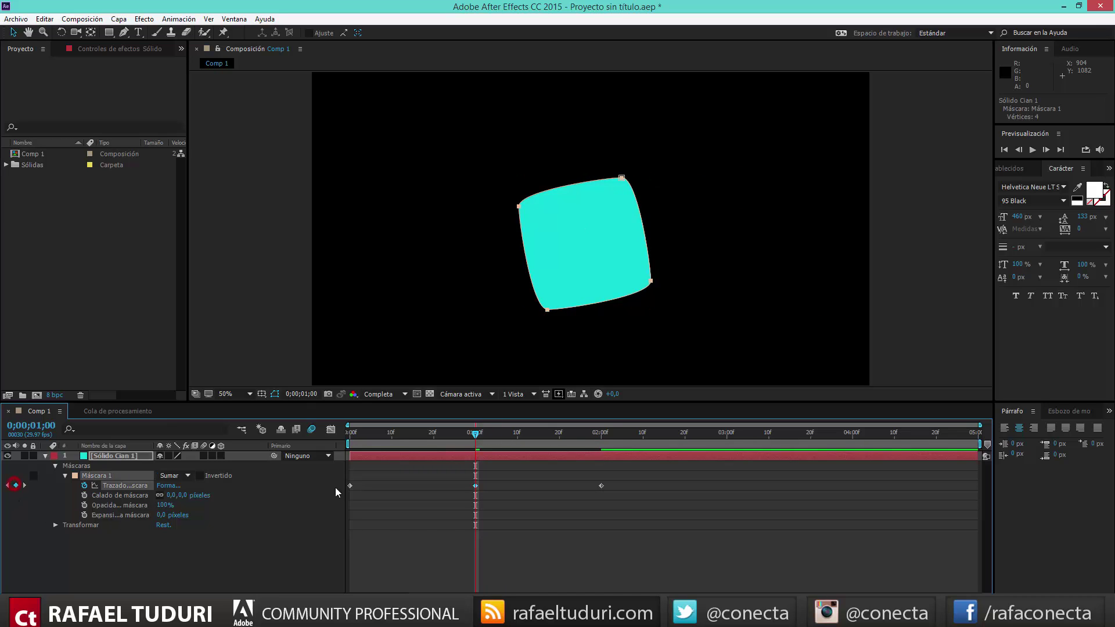
{"action": "double_click", "coordinate": [610, 202]}
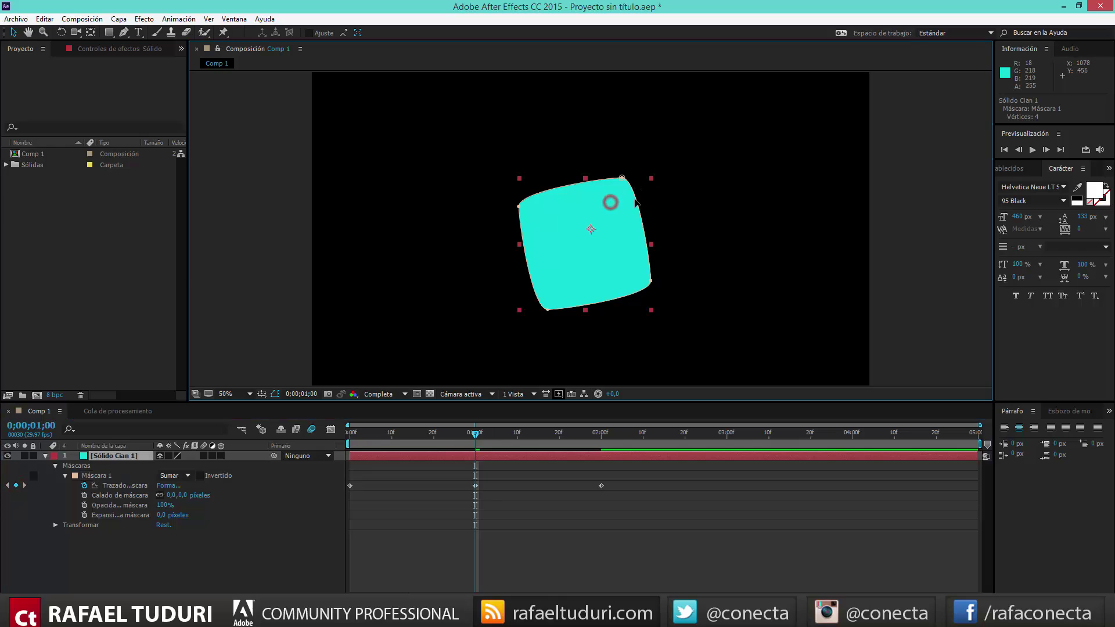
{"action": "left_click", "coordinate": [621, 178]}
{"action": "left_click_drag", "start_coordinate": [621, 179], "coordinate": [666, 135]}
{"action": "left_click_drag", "start_coordinate": [601, 146], "coordinate": [569, 138]}
Step: Extend both curve handles of the mask's upper-left vertex, then scrub onward to 0;00;01;09 to check the morph
{"action": "left_click", "coordinate": [519, 207]}
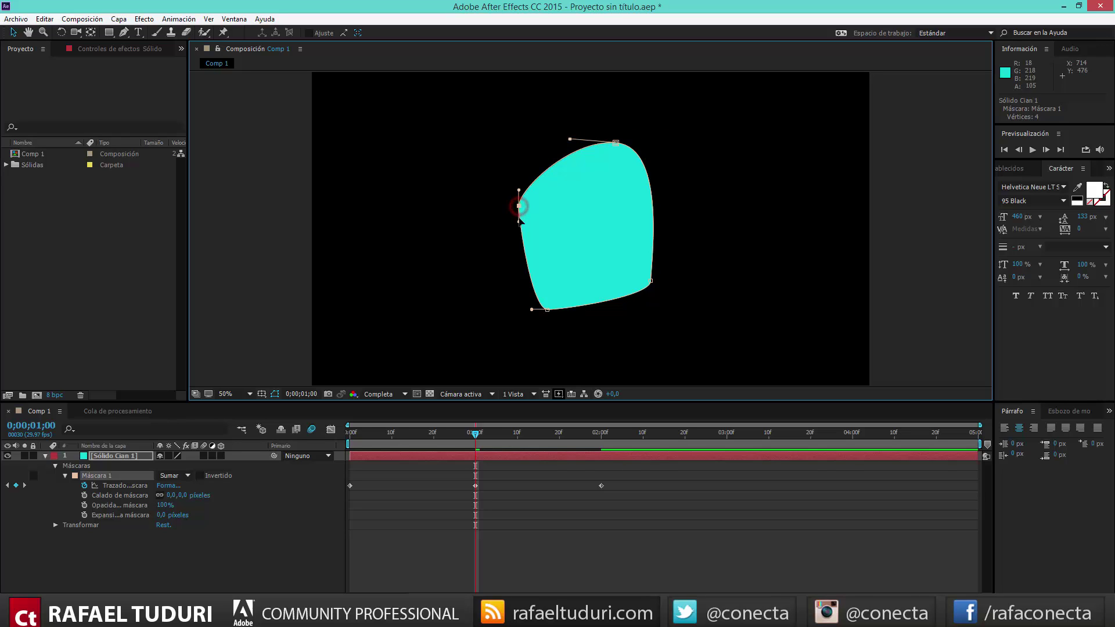
{"action": "mouse_move", "coordinate": [519, 222]}
{"action": "left_mouse_down"}
{"action": "mouse_move", "coordinate": [507, 226]}
{"action": "mouse_move", "coordinate": [511, 238]}
{"action": "left_mouse_up"}
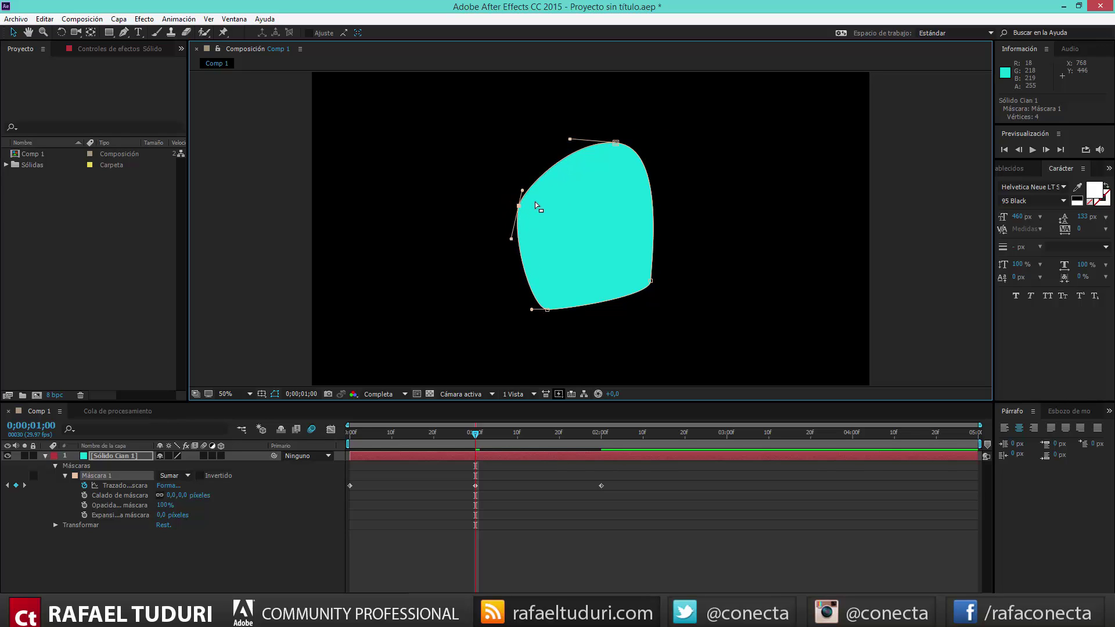
{"action": "left_click_drag", "start_coordinate": [522, 191], "coordinate": [523, 167]}
{"action": "left_click_drag", "start_coordinate": [475, 435], "coordinate": [513, 458]}
Step: Delete the cyan solid layer and create a text layer containing the letter S
{"action": "left_click", "coordinate": [130, 455]}
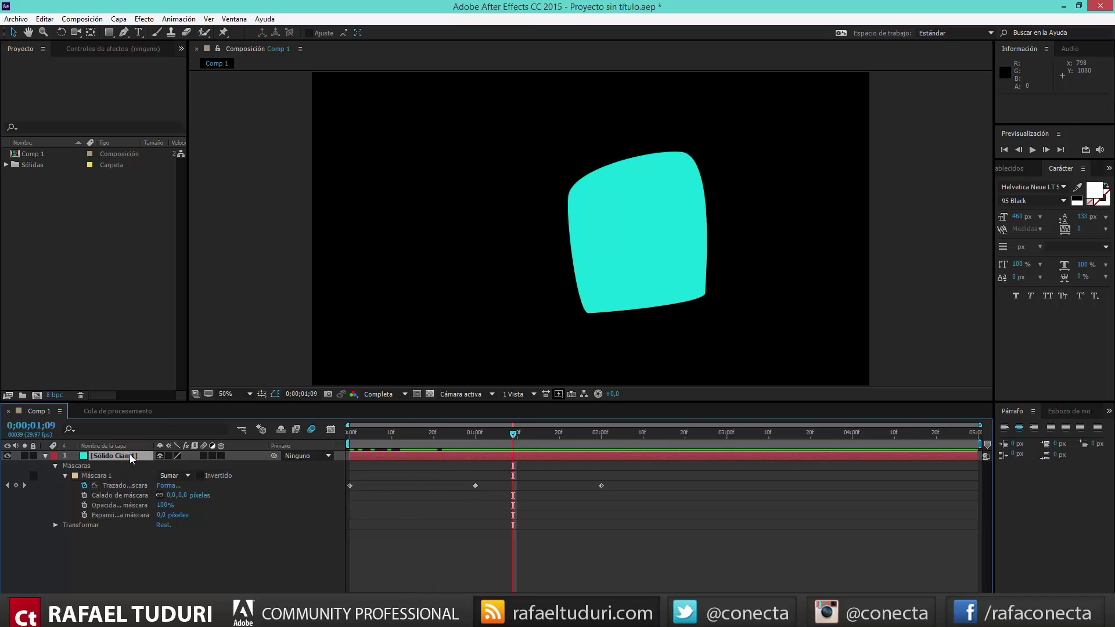
{"action": "key", "text": "Delete"}
{"action": "right_click", "coordinate": [141, 466]}
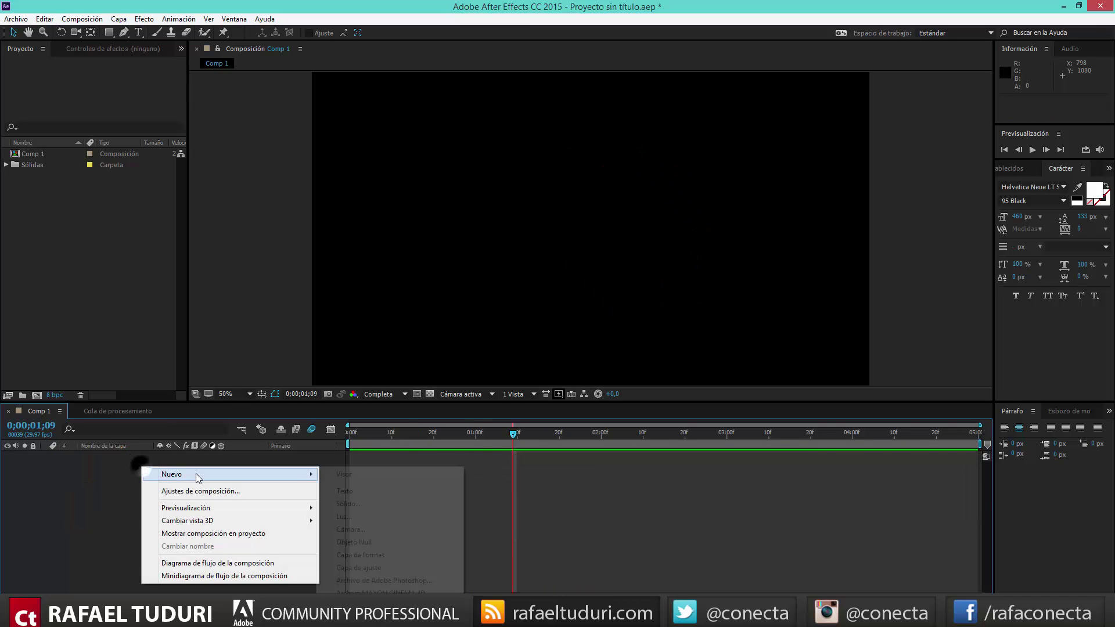
{"action": "mouse_move", "coordinate": [197, 474]}
{"action": "left_click", "coordinate": [368, 495]}
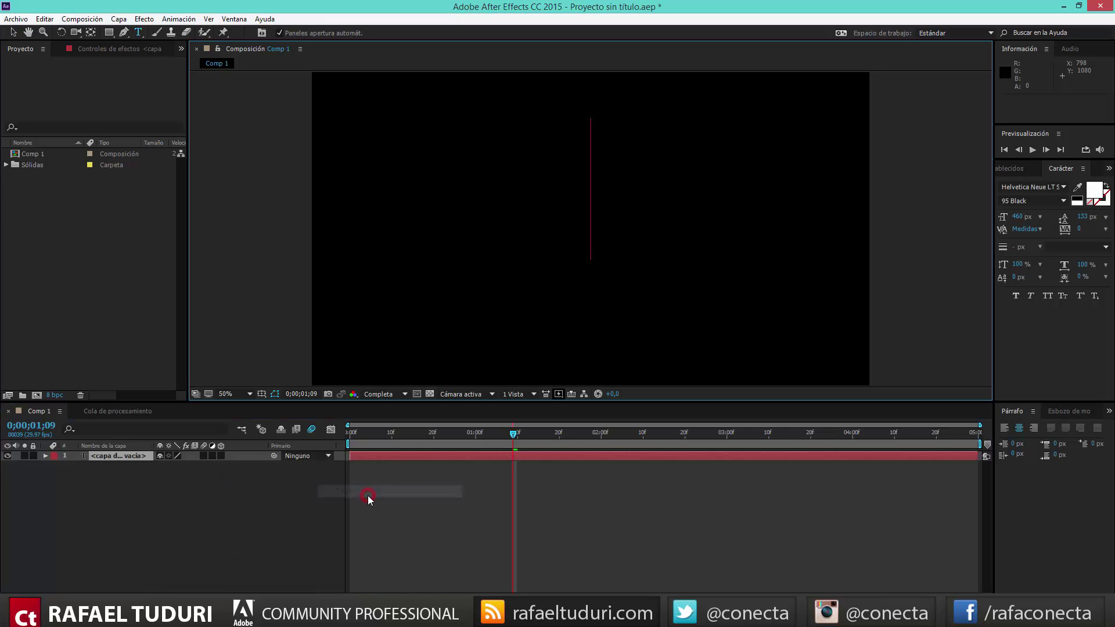
{"action": "type", "text": "S"}
Step: Create a second text layer containing the letter Z
{"action": "right_click", "coordinate": [158, 492]}
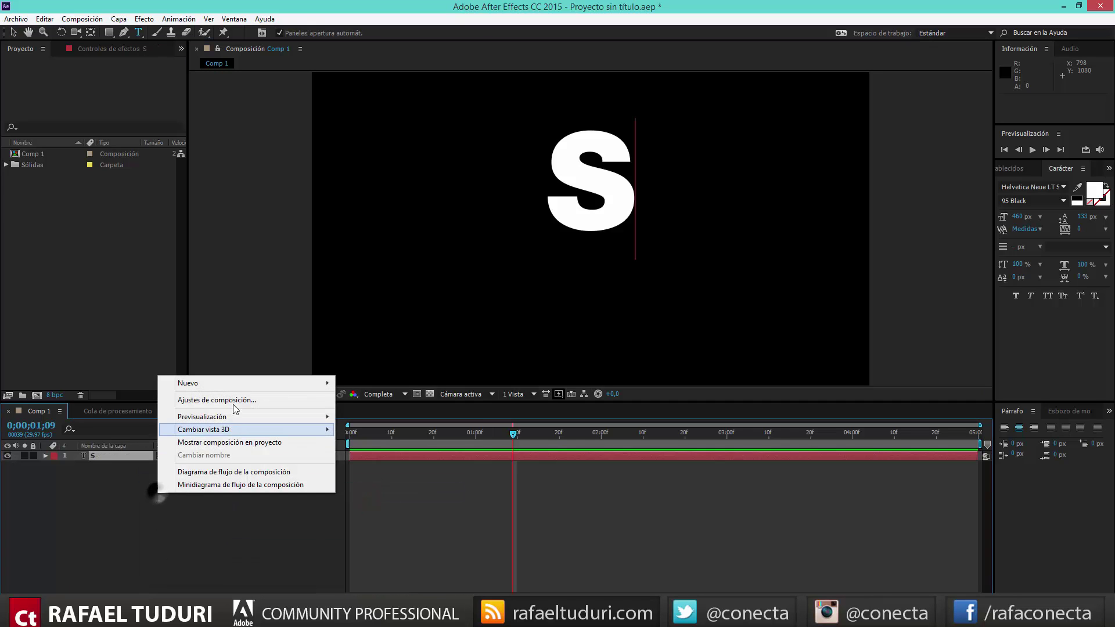
{"action": "mouse_move", "coordinate": [291, 386]}
{"action": "left_click", "coordinate": [372, 401]}
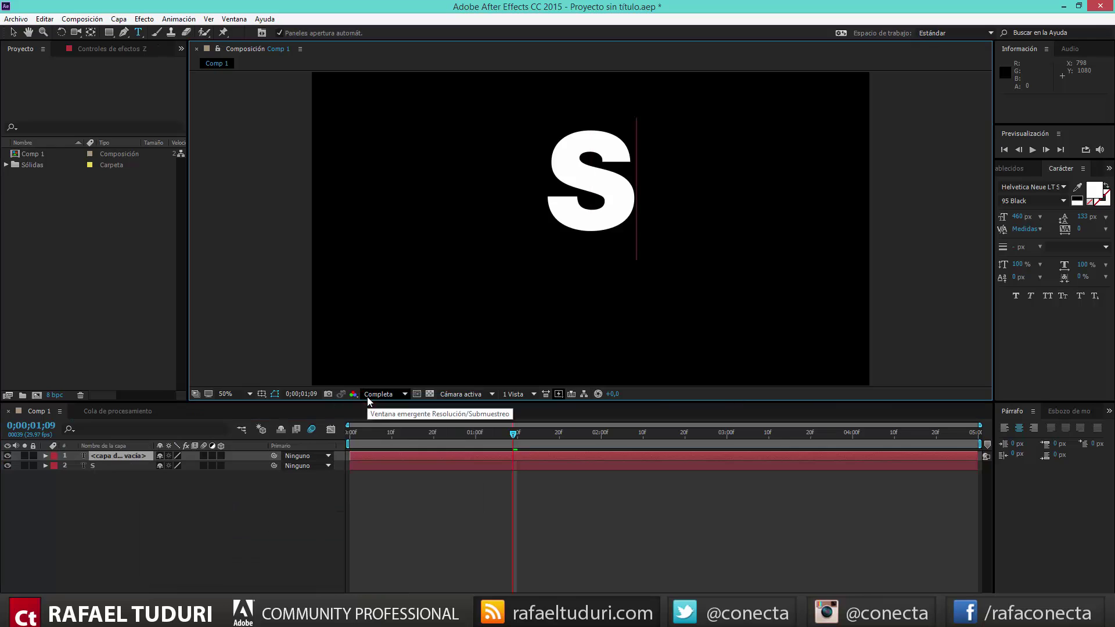
{"action": "type", "text": "Z"}
Step: Auto-trace the Z and S text layers at the current frame using their alpha channel
{"action": "left_click", "coordinate": [13, 33]}
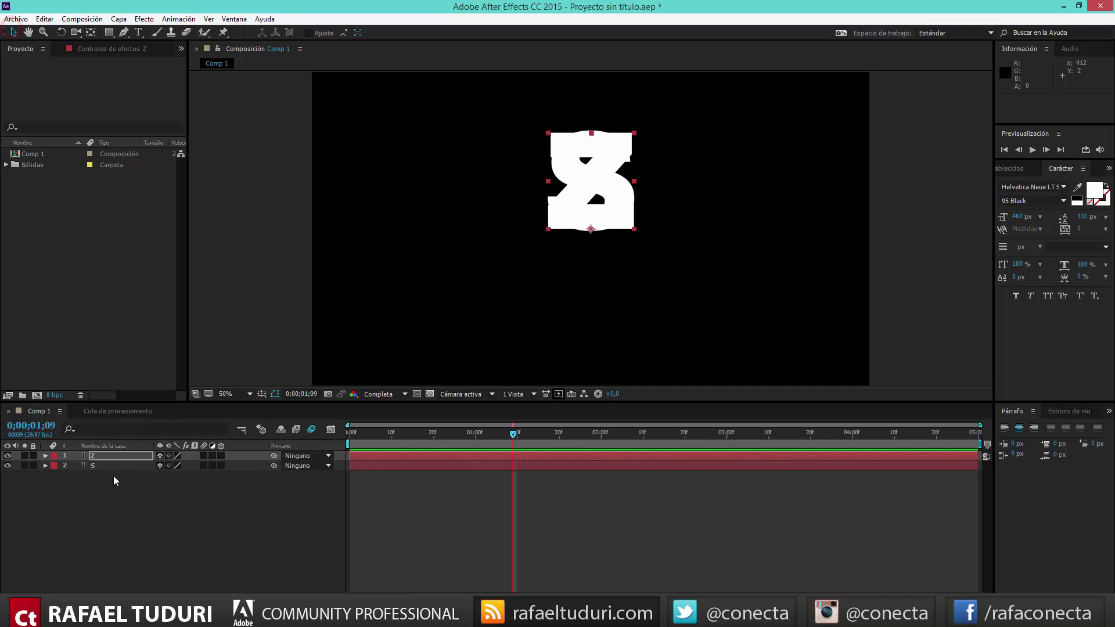
{"action": "left_click", "coordinate": [101, 466], "text": "shift"}
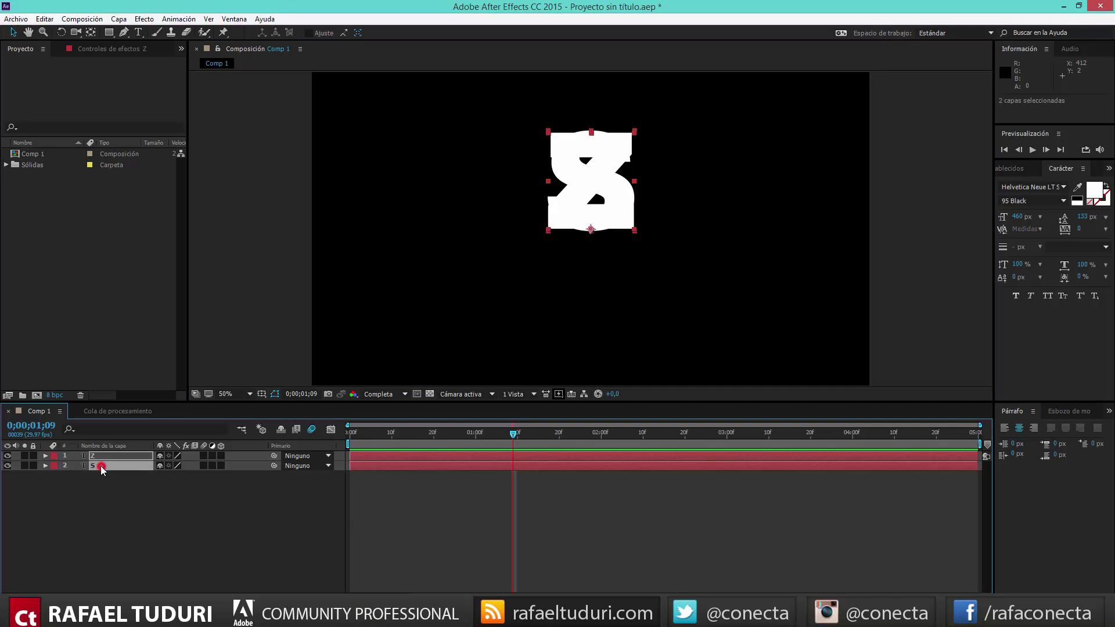
{"action": "left_click", "coordinate": [119, 19]}
{"action": "left_click", "coordinate": [177, 442]}
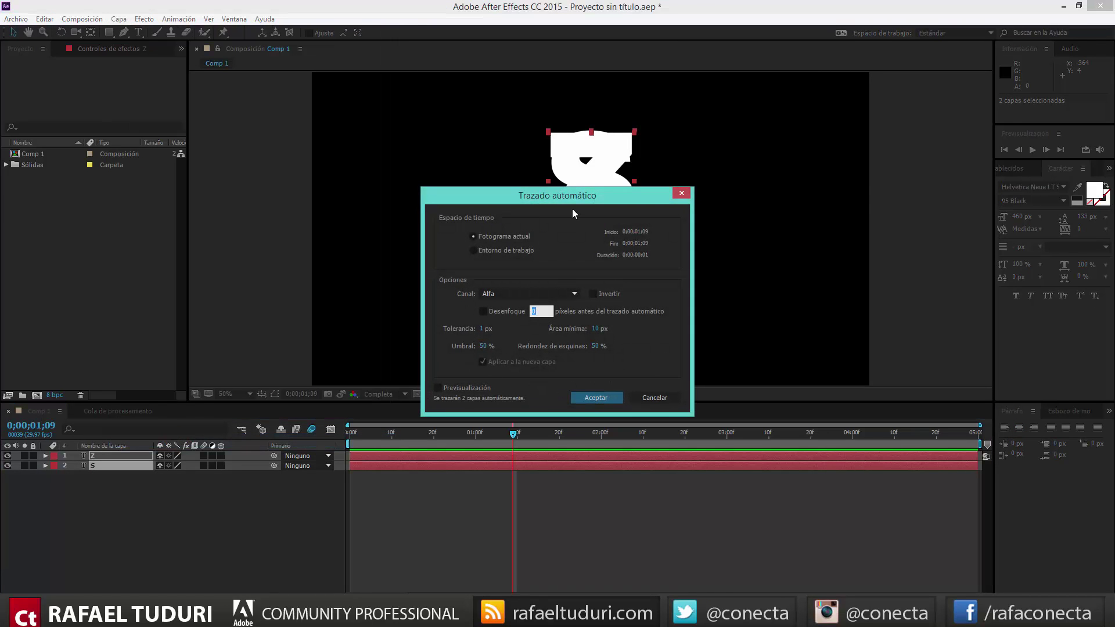
{"action": "left_click_drag", "start_coordinate": [558, 201], "coordinate": [538, 277]}
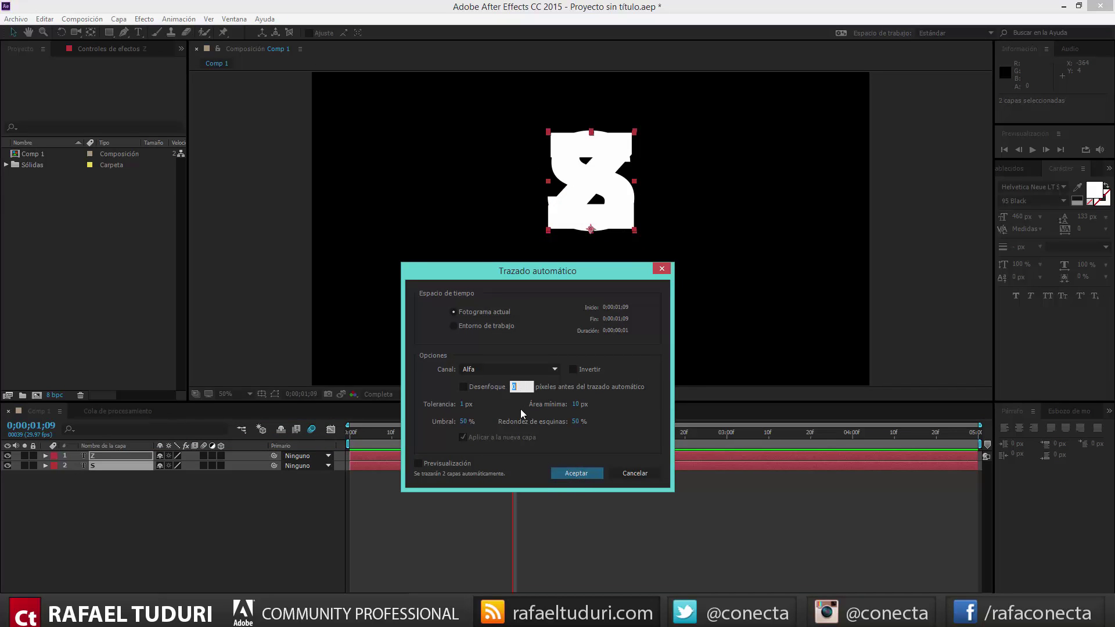
{"action": "left_click", "coordinate": [575, 473]}
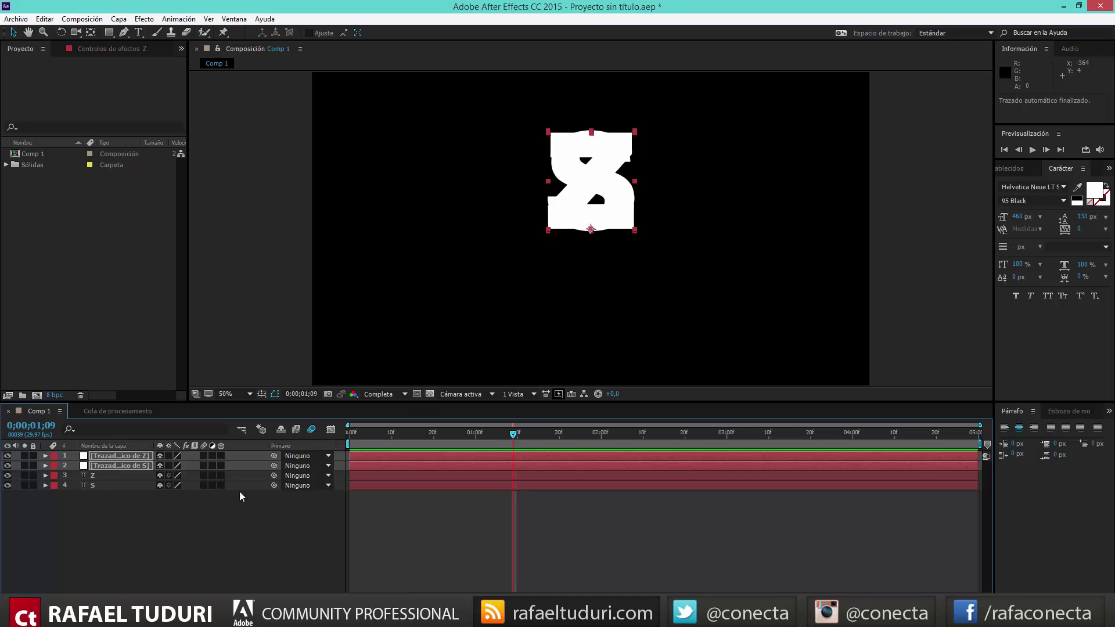
Step: Delete the original Z and S text layers, keeping only the two auto-traced layers
{"action": "left_click", "coordinate": [98, 475]}
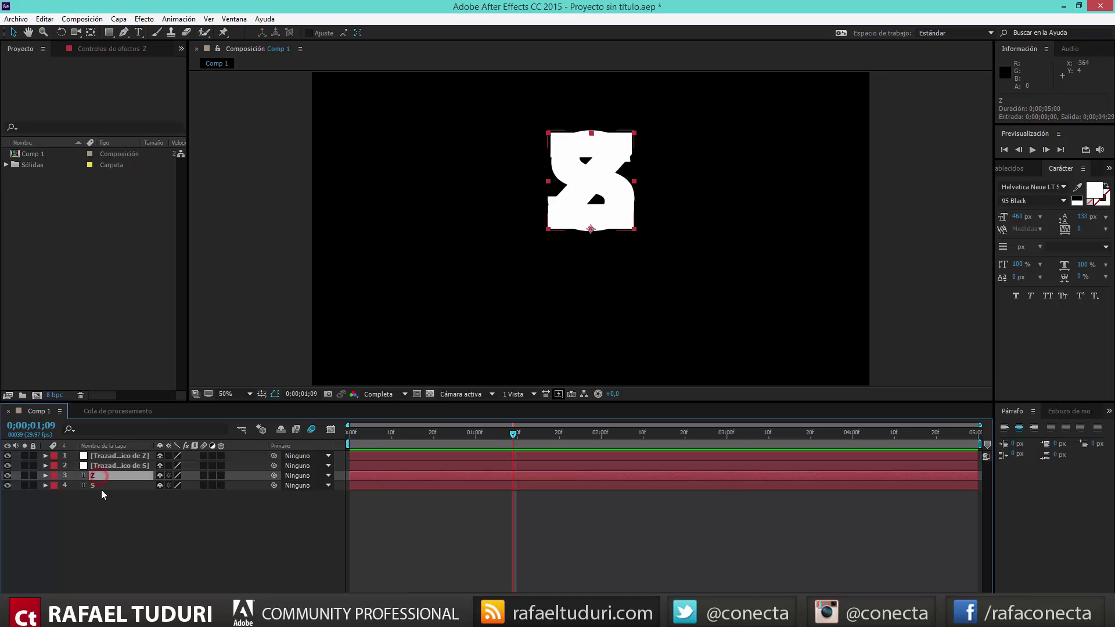
{"action": "left_click", "coordinate": [119, 457]}
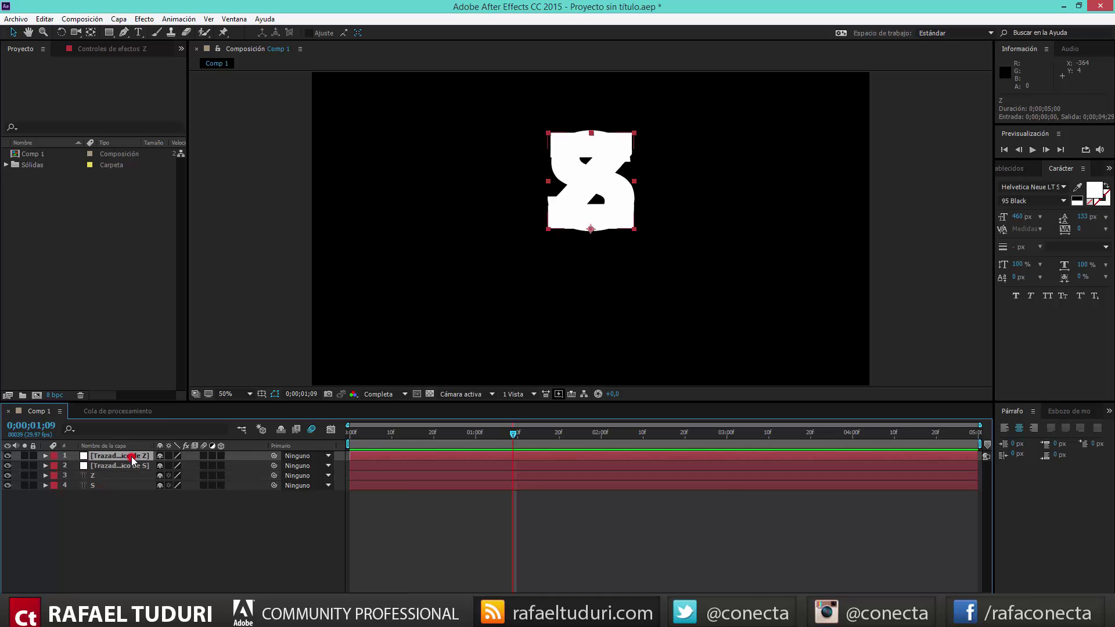
{"action": "left_click", "coordinate": [44, 456]}
{"action": "left_click", "coordinate": [46, 456]}
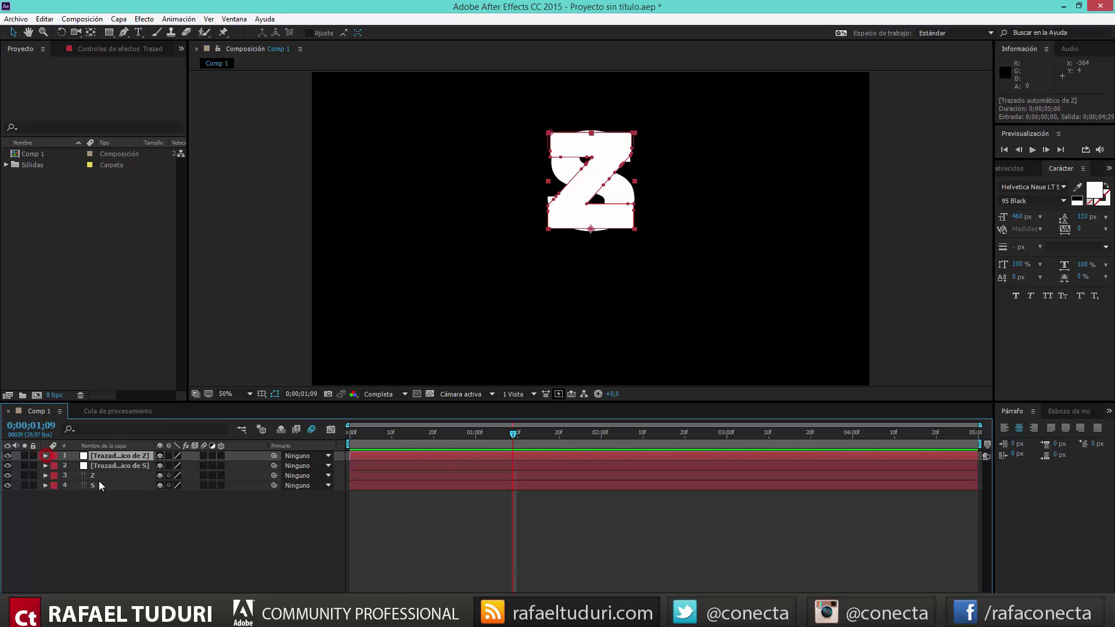
{"action": "left_click", "coordinate": [96, 476]}
{"action": "left_click", "coordinate": [100, 484], "text": "shift"}
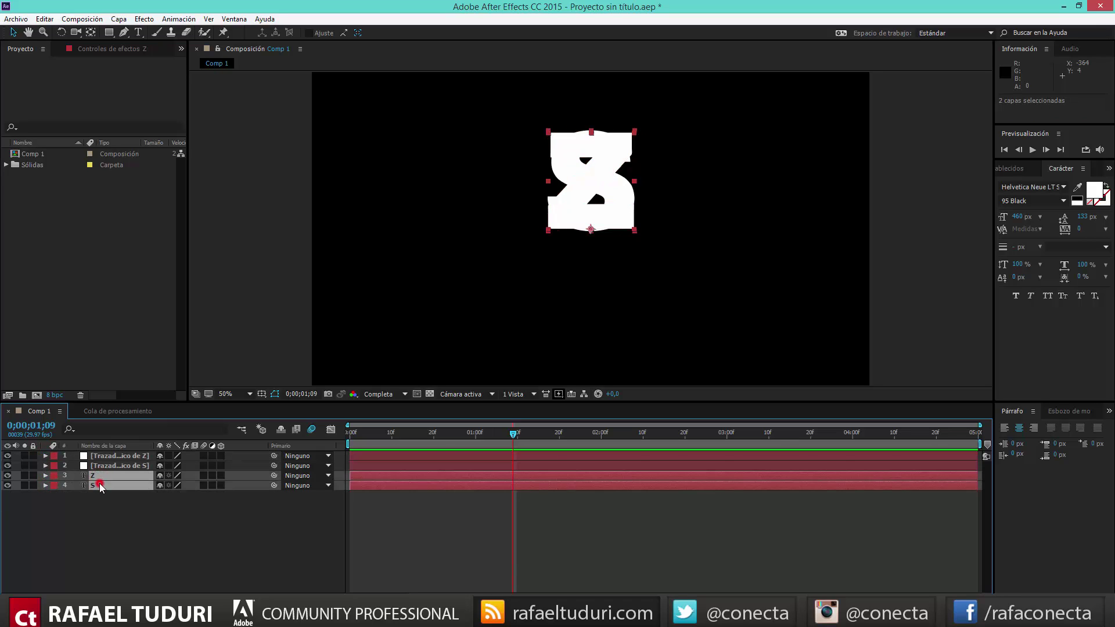
{"action": "key", "text": "Delete"}
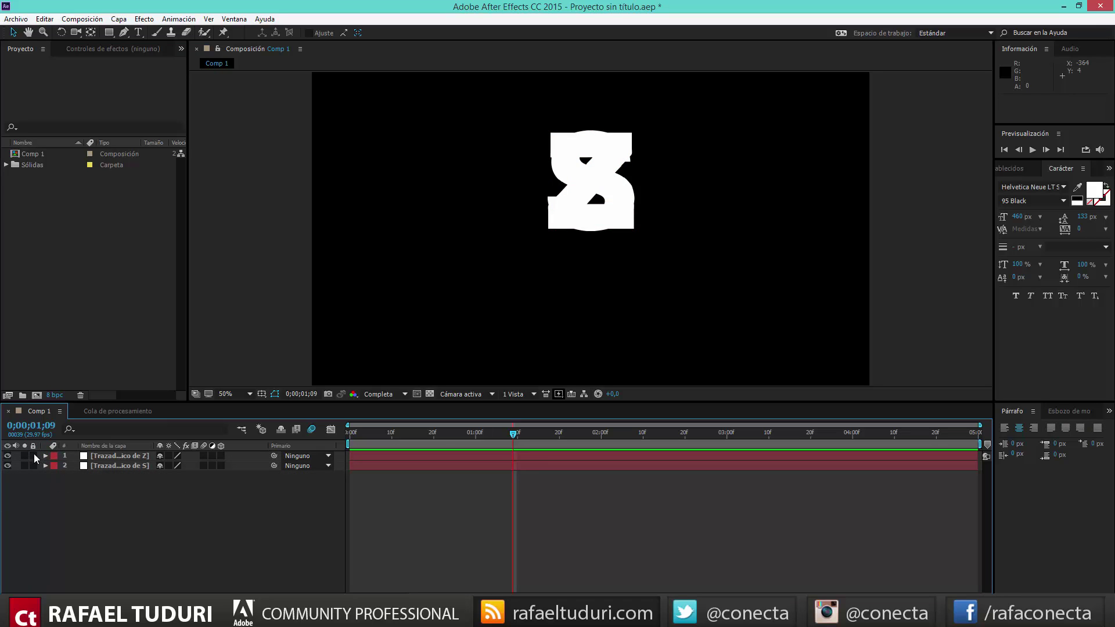
Step: Reveal the mask path properties of the auto-traced Z and S layers and copy the S layer's mask path keyframe
{"action": "left_click", "coordinate": [45, 456]}
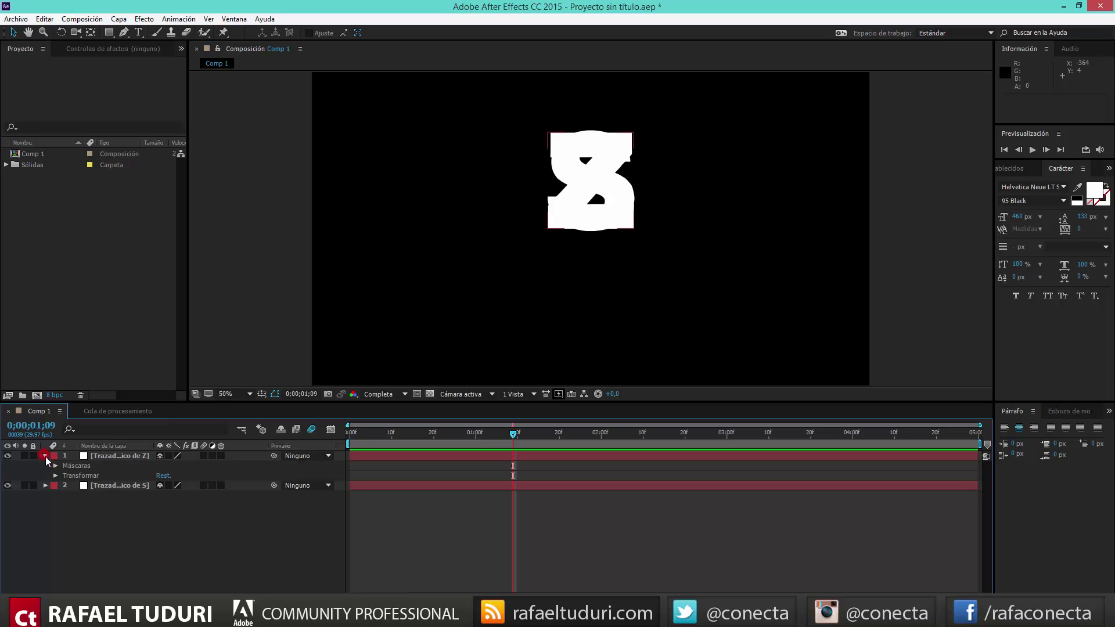
{"action": "left_click", "coordinate": [45, 486]}
{"action": "left_click", "coordinate": [56, 496]}
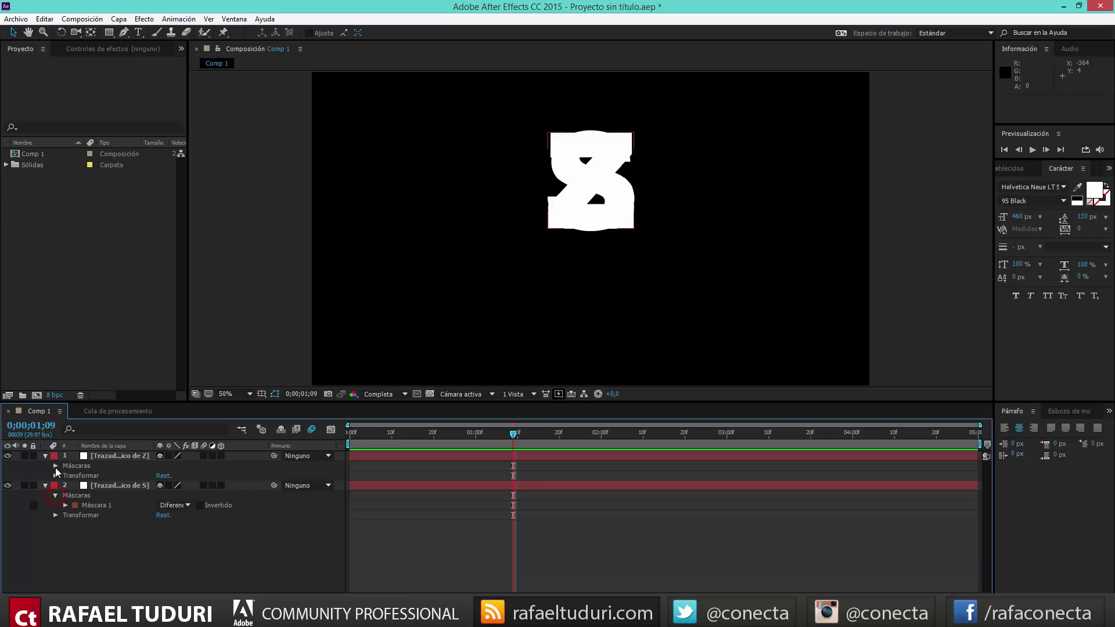
{"action": "left_click", "coordinate": [55, 465]}
{"action": "left_click", "coordinate": [65, 515]}
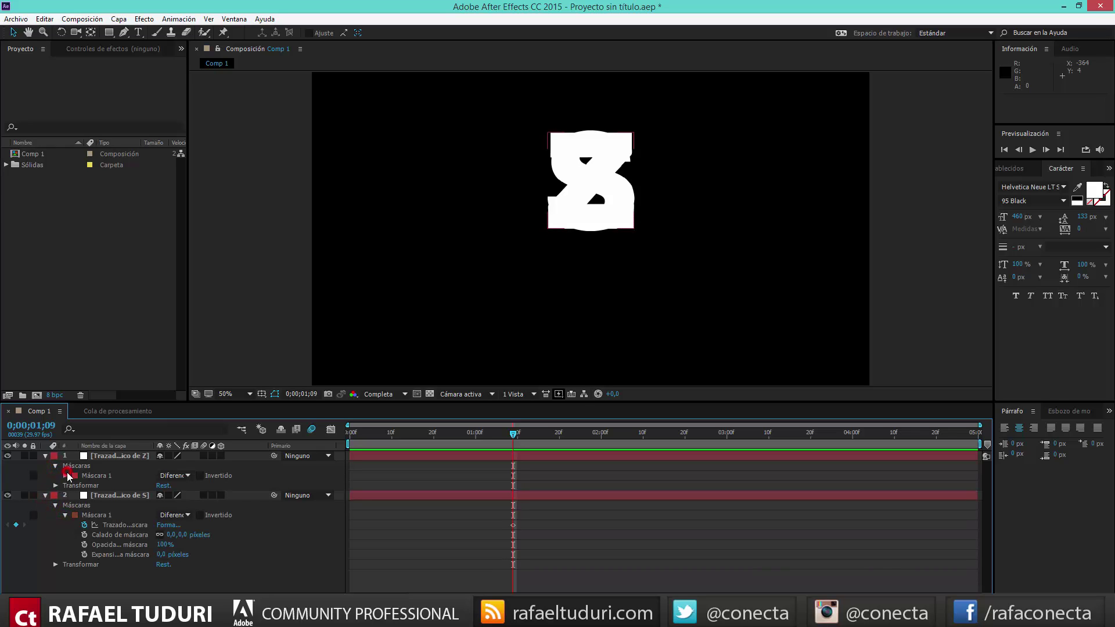
{"action": "left_click", "coordinate": [66, 475]}
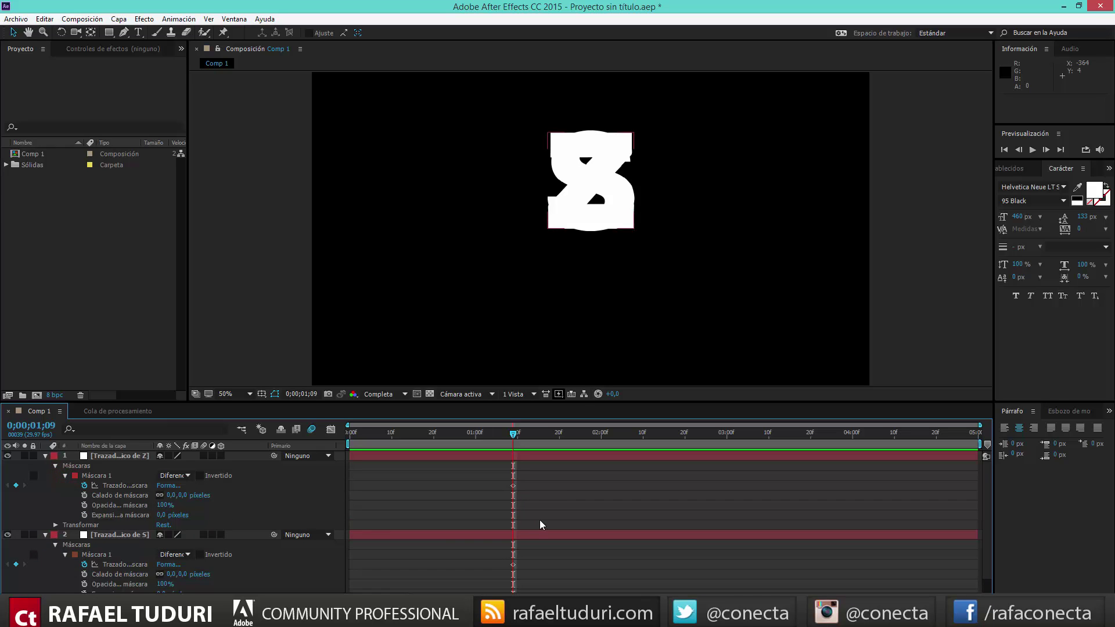
{"action": "scroll", "coordinate": [539, 524], "scroll_direction": "down", "scroll_amount": 1}
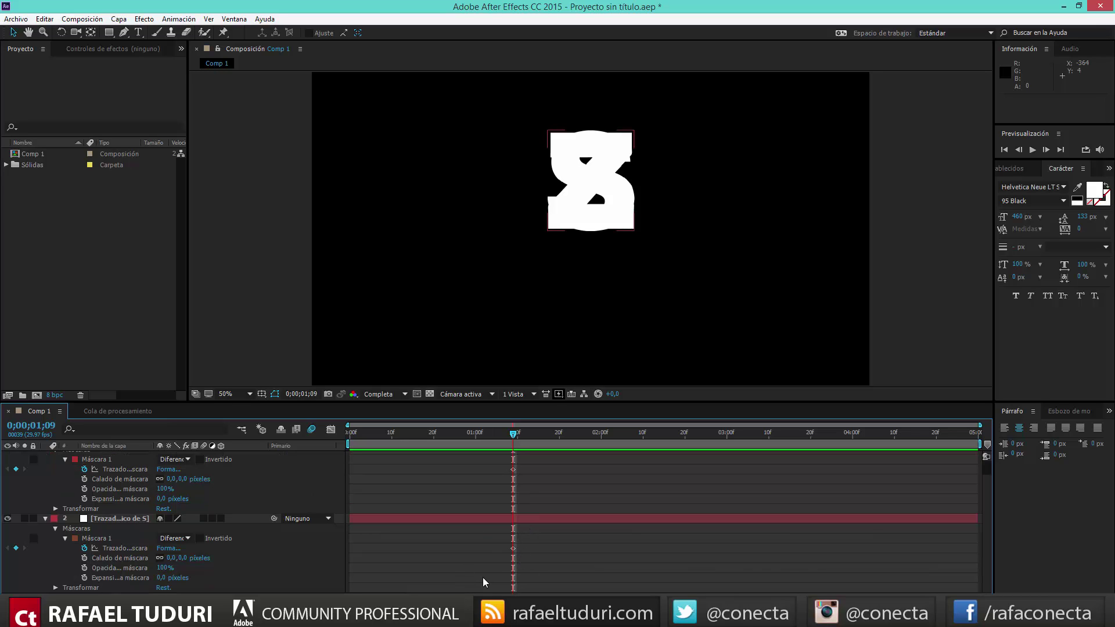
{"action": "left_click", "coordinate": [513, 549]}
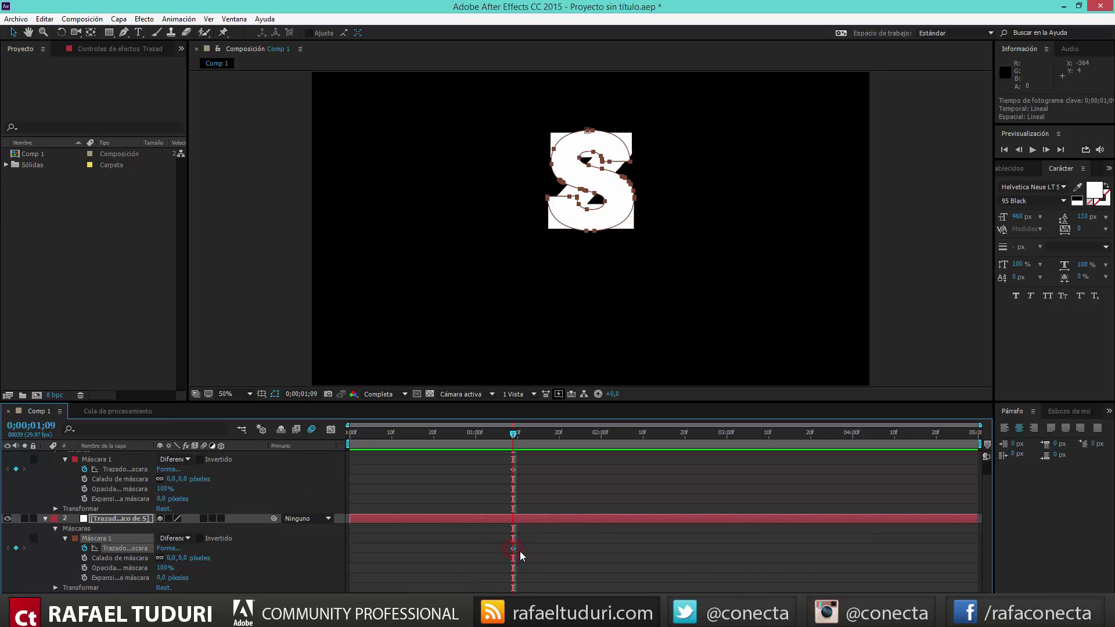
{"action": "key", "text": "ctrl+c"}
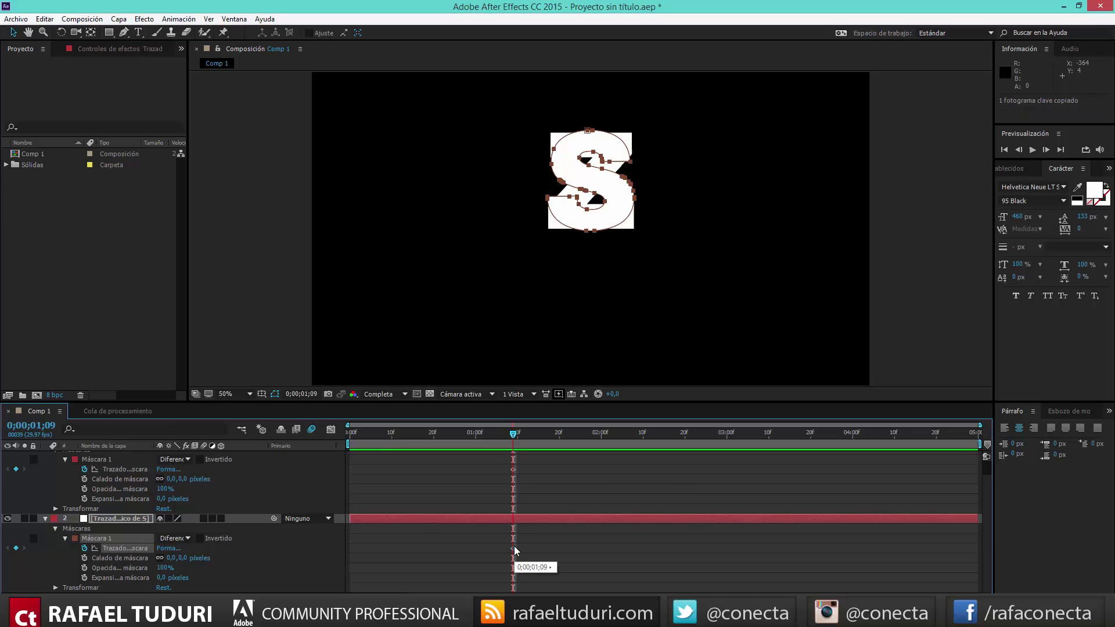
Step: Paste the copied S path keyframe onto the traced Z layer's mask at 0;00;03;00
{"action": "left_click_drag", "start_coordinate": [510, 436], "coordinate": [727, 434]}
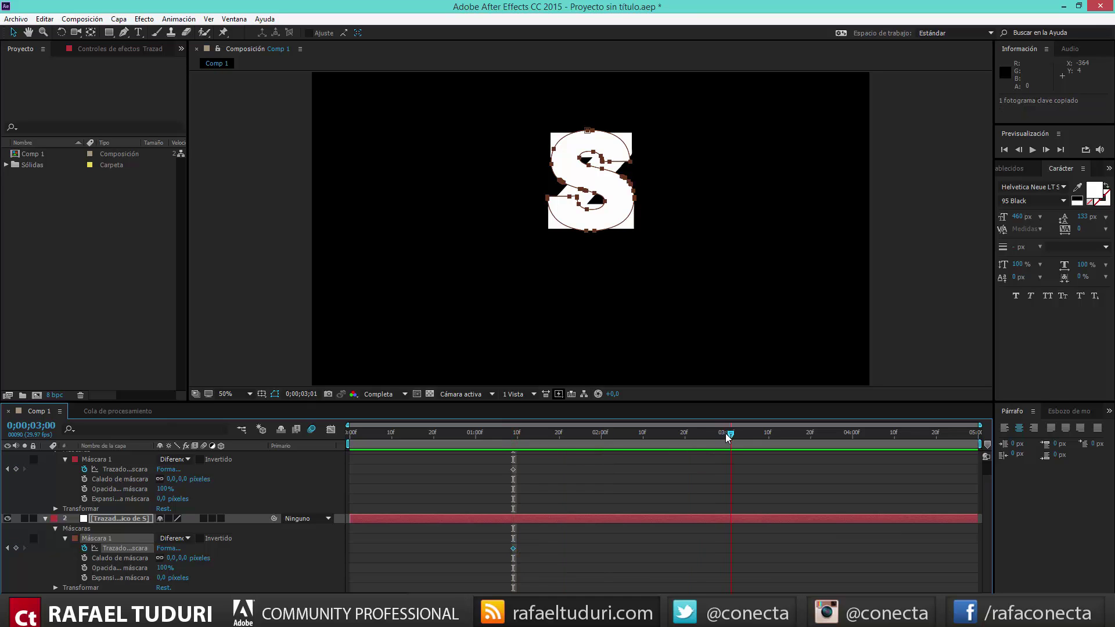
{"action": "left_click", "coordinate": [106, 461]}
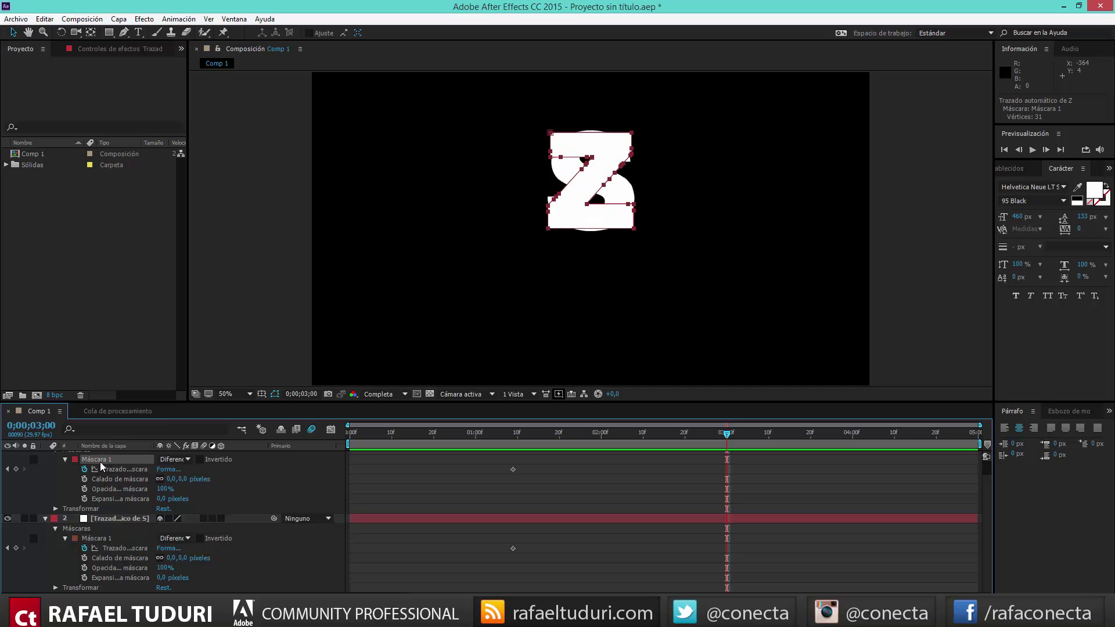
{"action": "key", "text": "ctrl+v"}
Step: Delete the auto-traced S layer and scrub through the Z-to-S morph, stopping at 0;00;02;03
{"action": "left_click", "coordinate": [120, 519]}
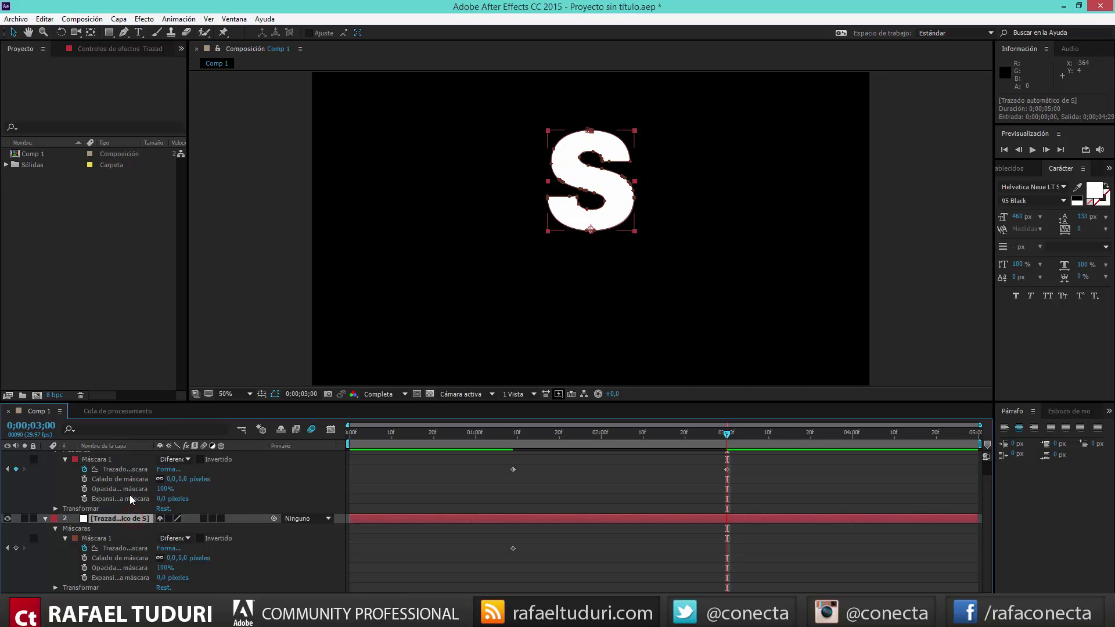
{"action": "key", "text": "Delete"}
{"action": "left_click_drag", "start_coordinate": [511, 437], "coordinate": [615, 453]}
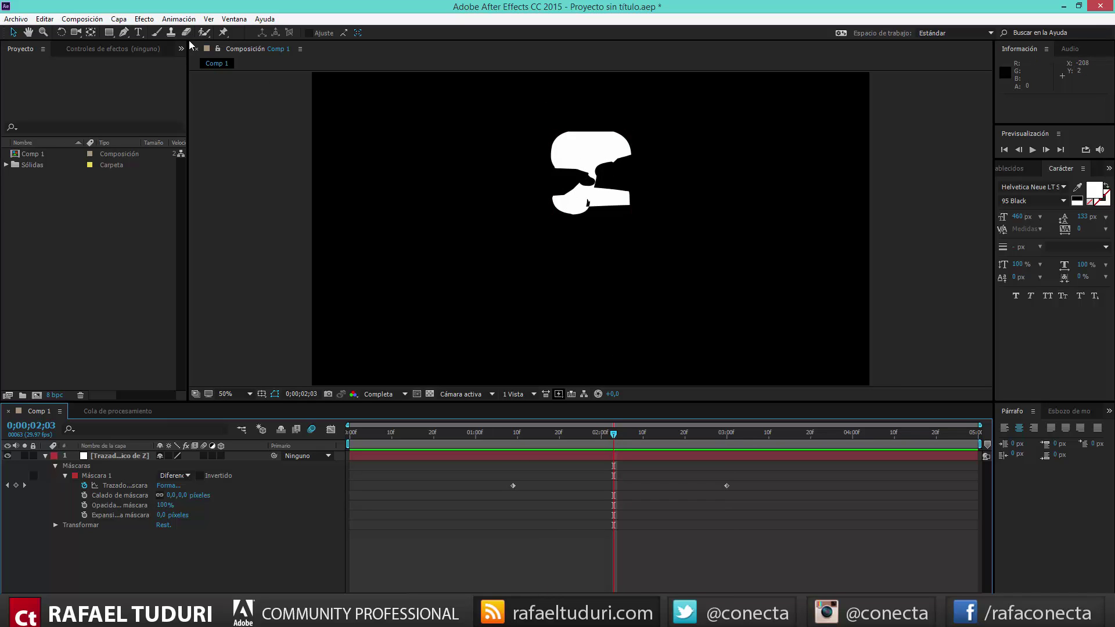
{"action": "left_click_drag", "start_coordinate": [109, 32], "coordinate": [158, 56]}
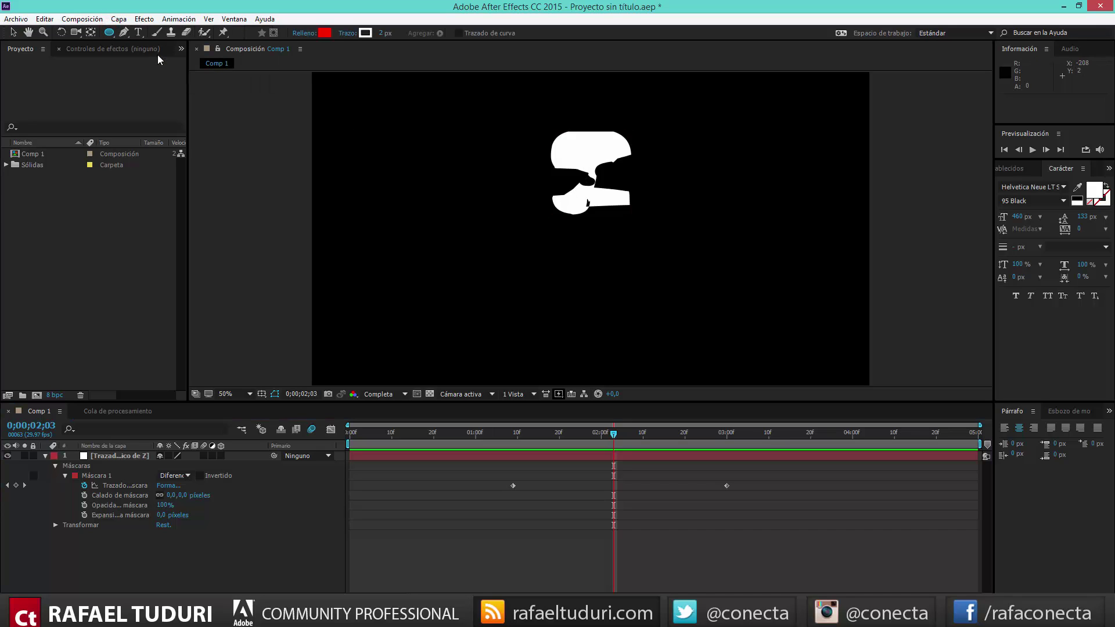
{"action": "mouse_move", "coordinate": [548, 157]}
{"action": "left_mouse_down"}
{"action": "mouse_move", "coordinate": [590, 226]}
{"action": "mouse_move", "coordinate": [625, 233]}
{"action": "left_mouse_up"}
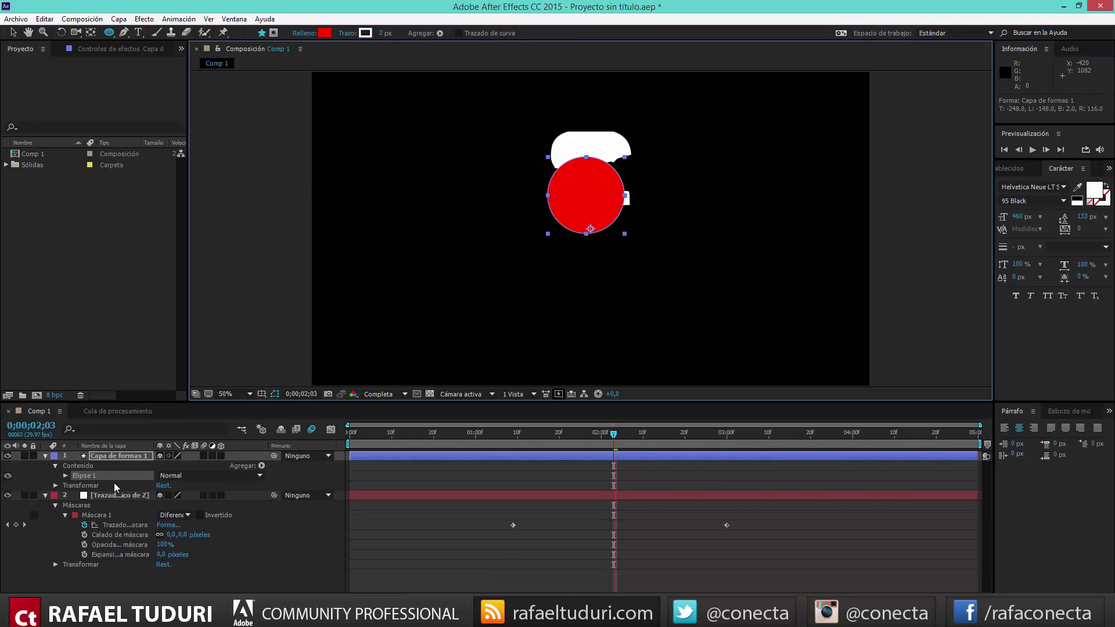
{"action": "key", "text": "ctrl+z"}
Step: Create a new cyan solid layer above the traced Z layer, keeping the suggested settings
{"action": "right_click", "coordinate": [183, 570]}
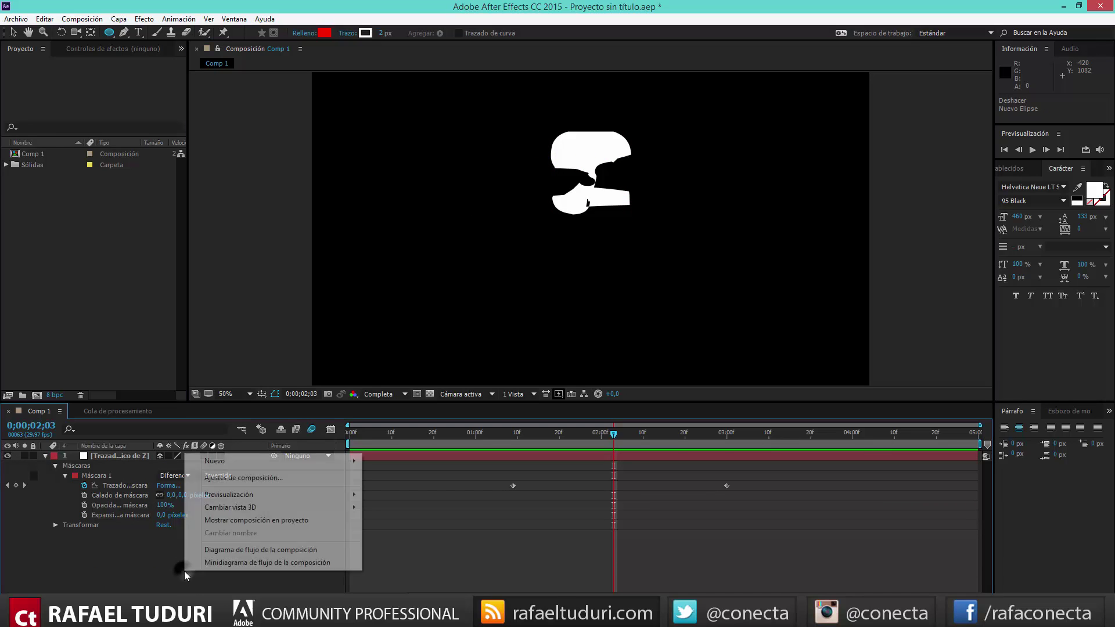
{"action": "mouse_move", "coordinate": [282, 461]}
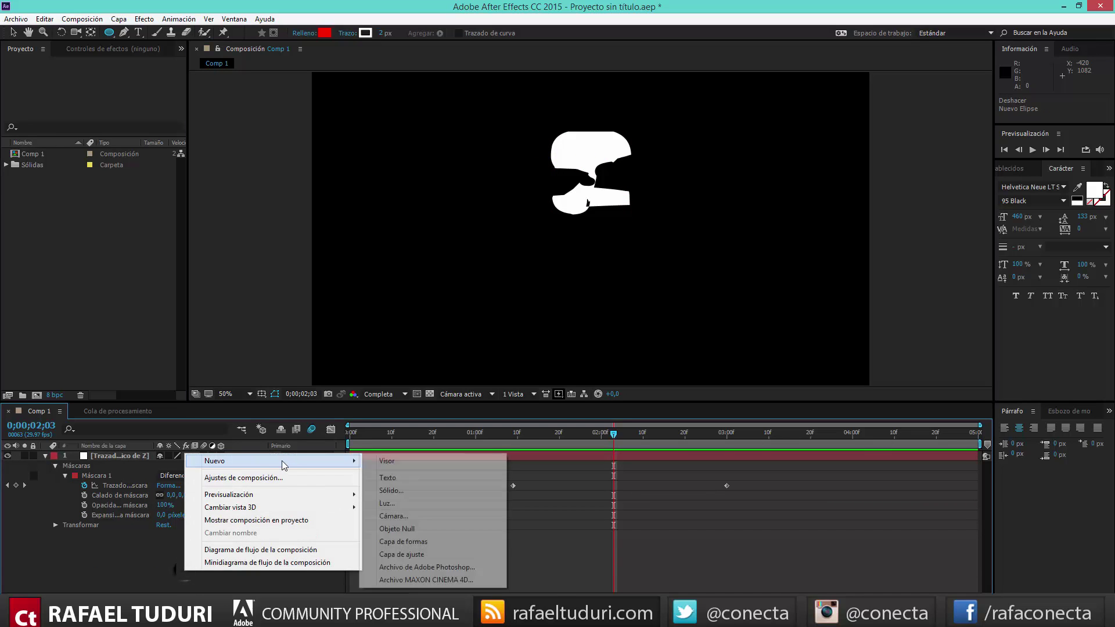
{"action": "left_click", "coordinate": [402, 492]}
{"action": "left_click", "coordinate": [618, 584]}
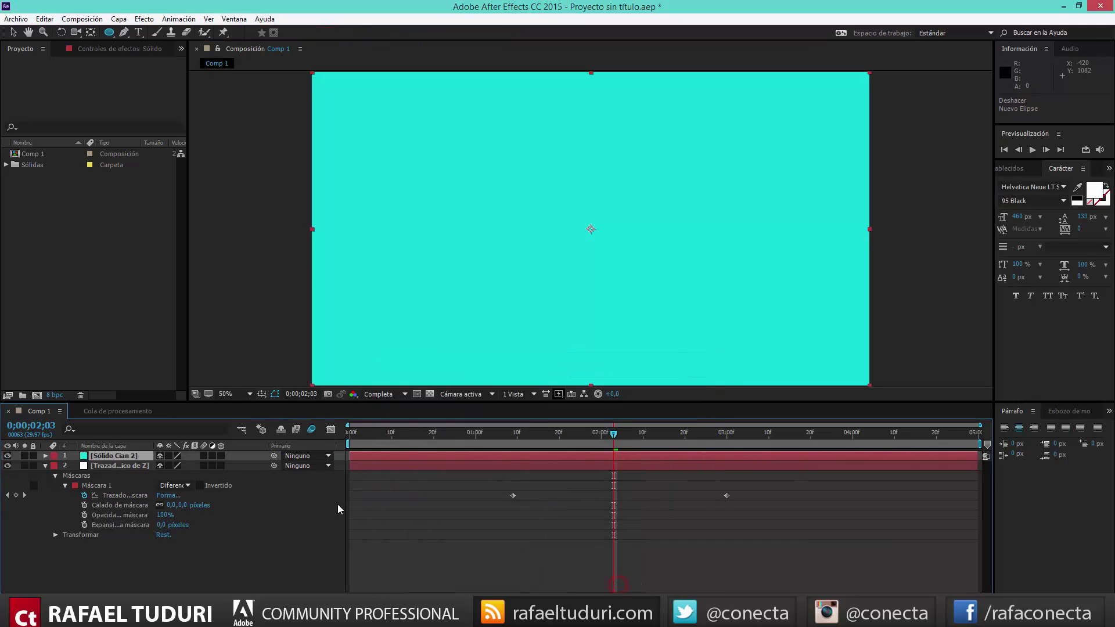
Step: Draw a circular mask about 488 px in diameter on the cyan solid, over the morphing letter
{"action": "left_click", "coordinate": [46, 456]}
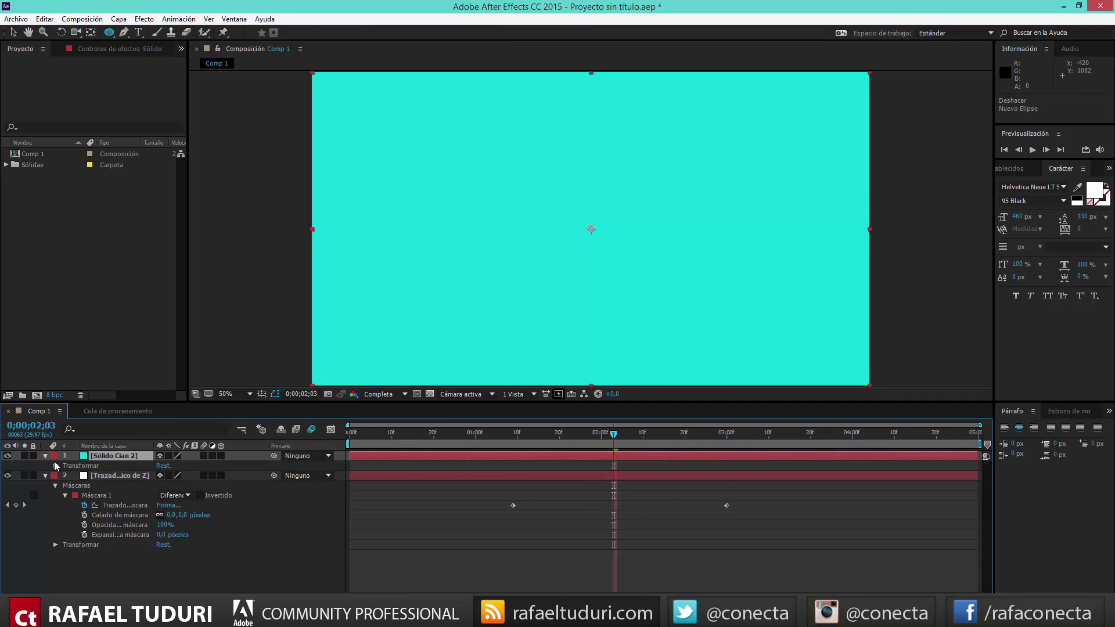
{"action": "left_click", "coordinate": [56, 466]}
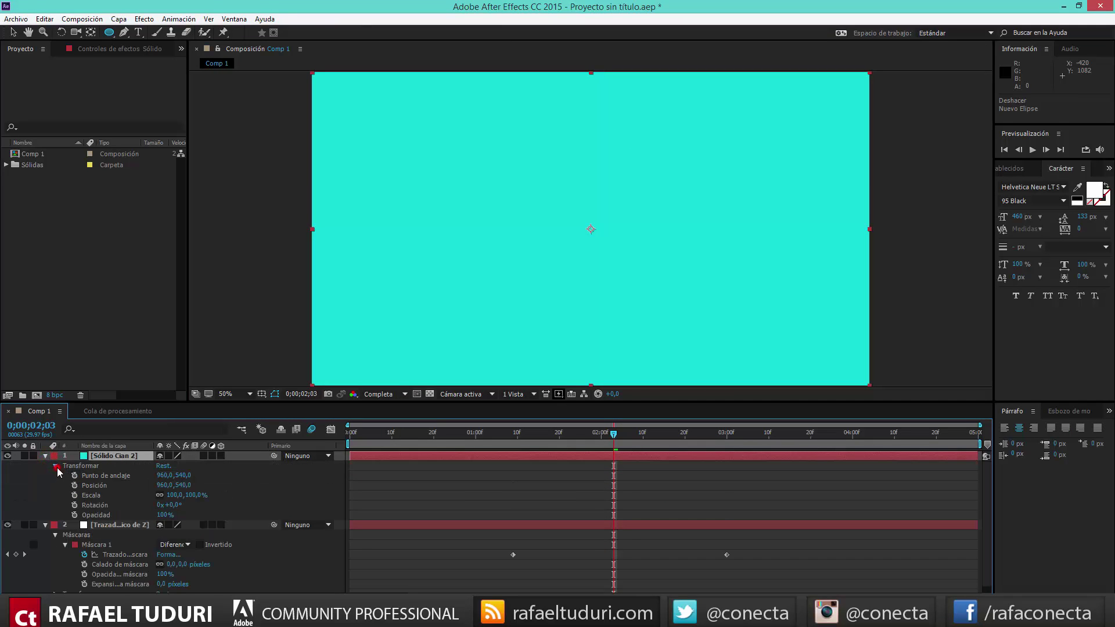
{"action": "left_click", "coordinate": [56, 466]}
{"action": "left_click_drag", "start_coordinate": [560, 111], "coordinate": [617, 253]}
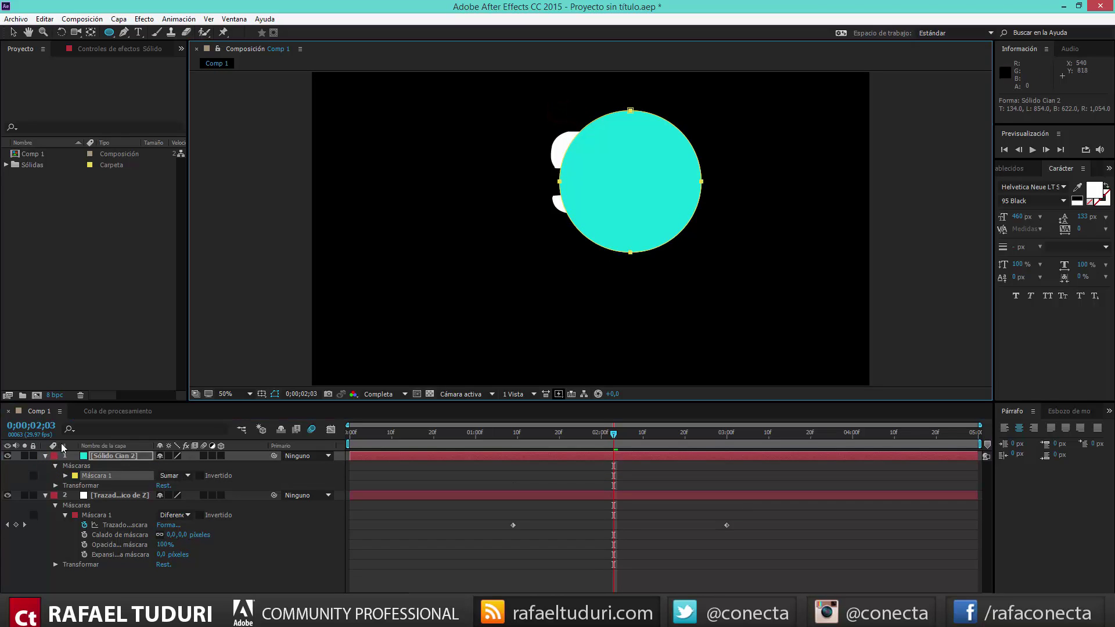
Step: Keyframe the circle's mask path and copy that keyframe onto the traced Z layer's mask path at 0;00;02;03
{"action": "left_click", "coordinate": [65, 475]}
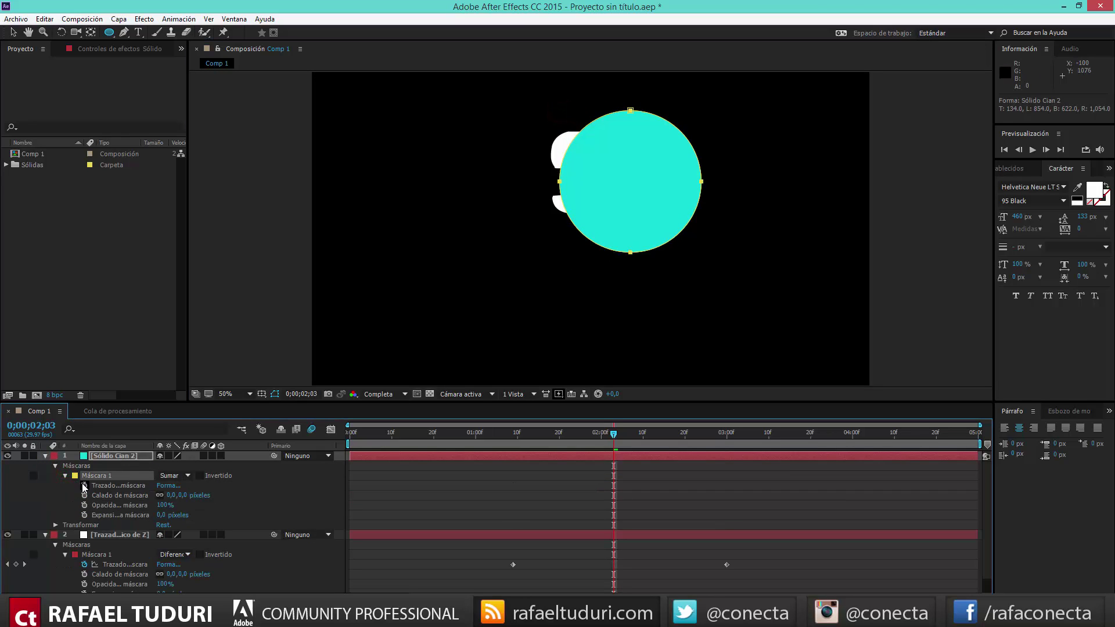
{"action": "left_click", "coordinate": [84, 486]}
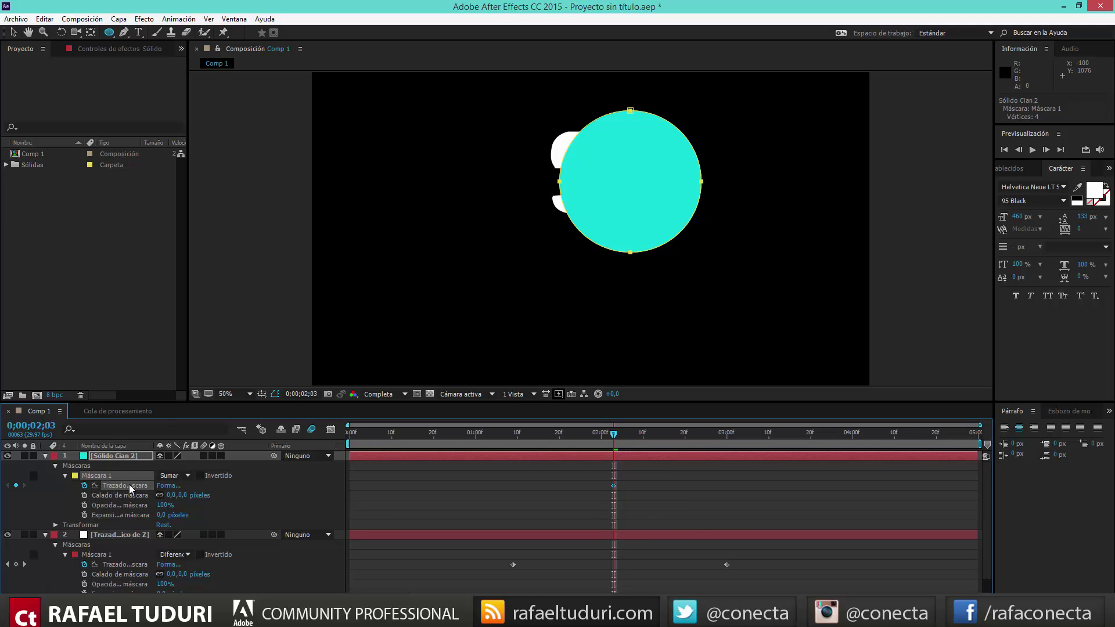
{"action": "key", "text": "ctrl+c"}
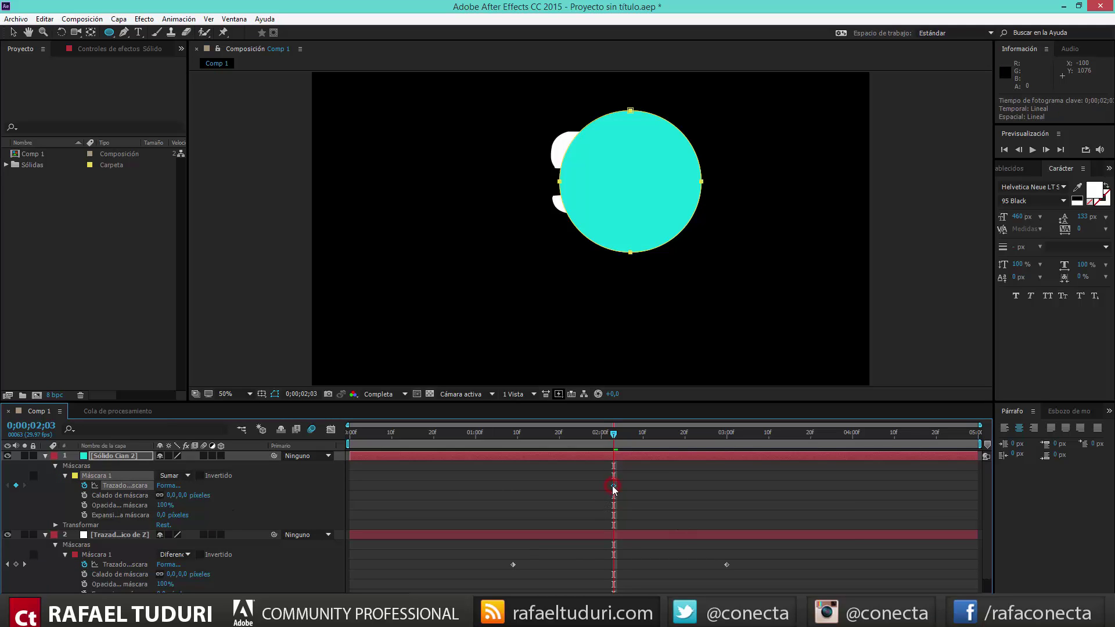
{"action": "left_click", "coordinate": [119, 564]}
{"action": "key", "text": "ctrl+v"}
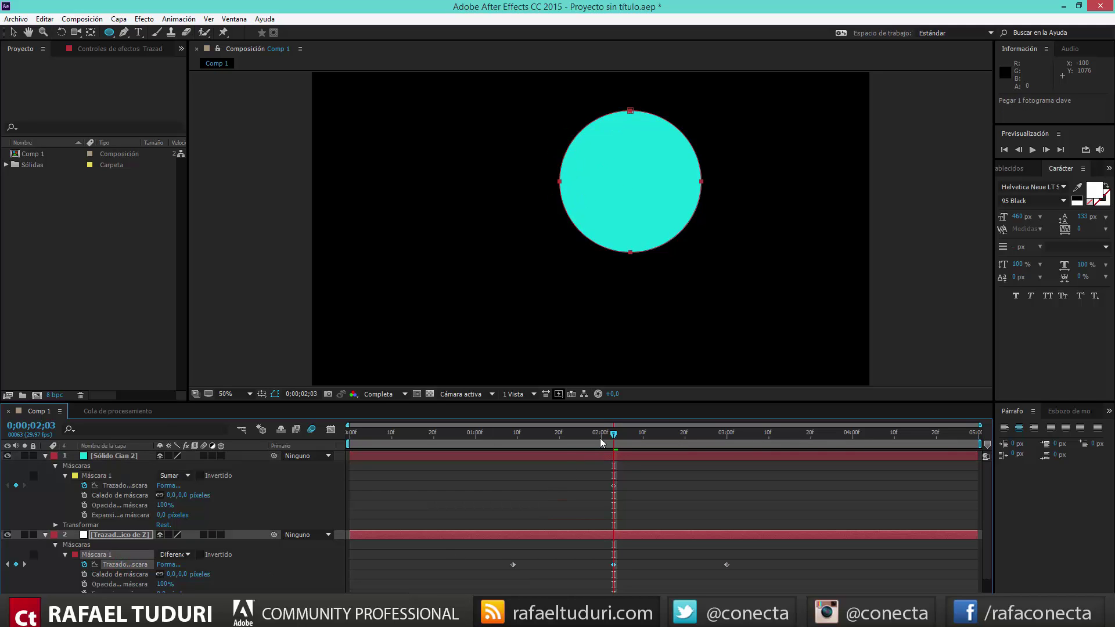
Step: Delete the cyan solid layer and scrub through the morph from Z through the circle to S
{"action": "left_click", "coordinate": [114, 455]}
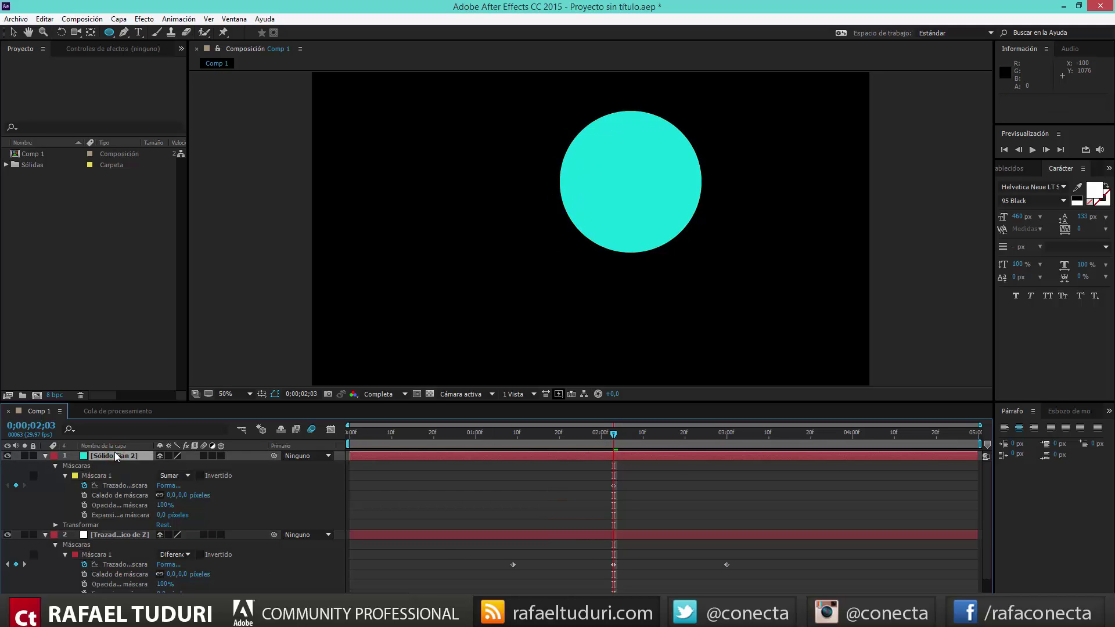
{"action": "key", "text": "Delete"}
{"action": "left_click_drag", "start_coordinate": [527, 433], "coordinate": [675, 497]}
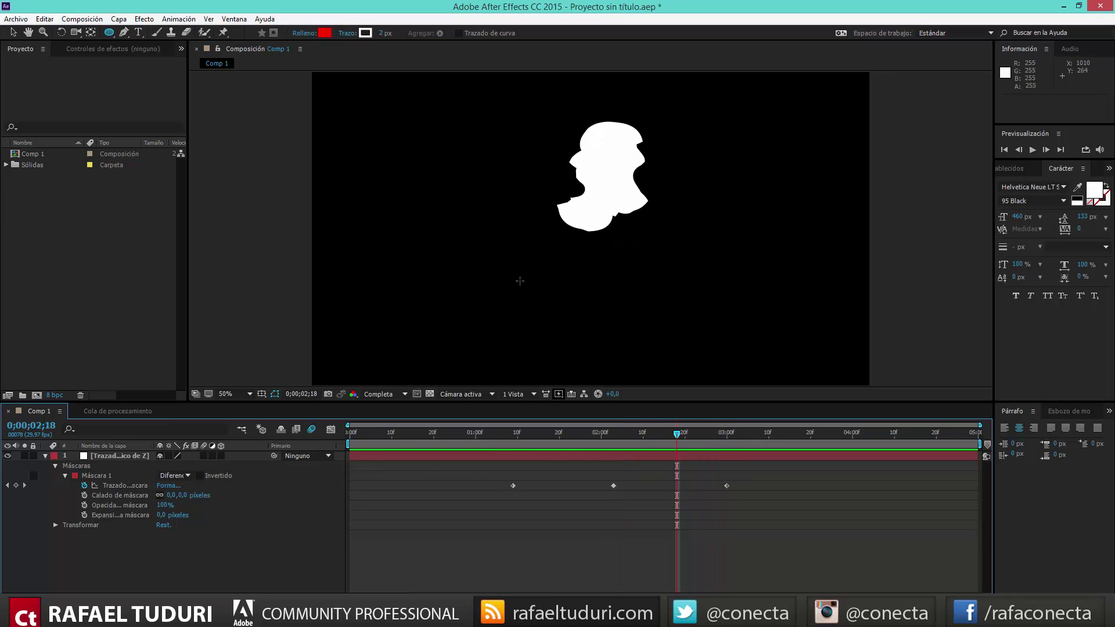